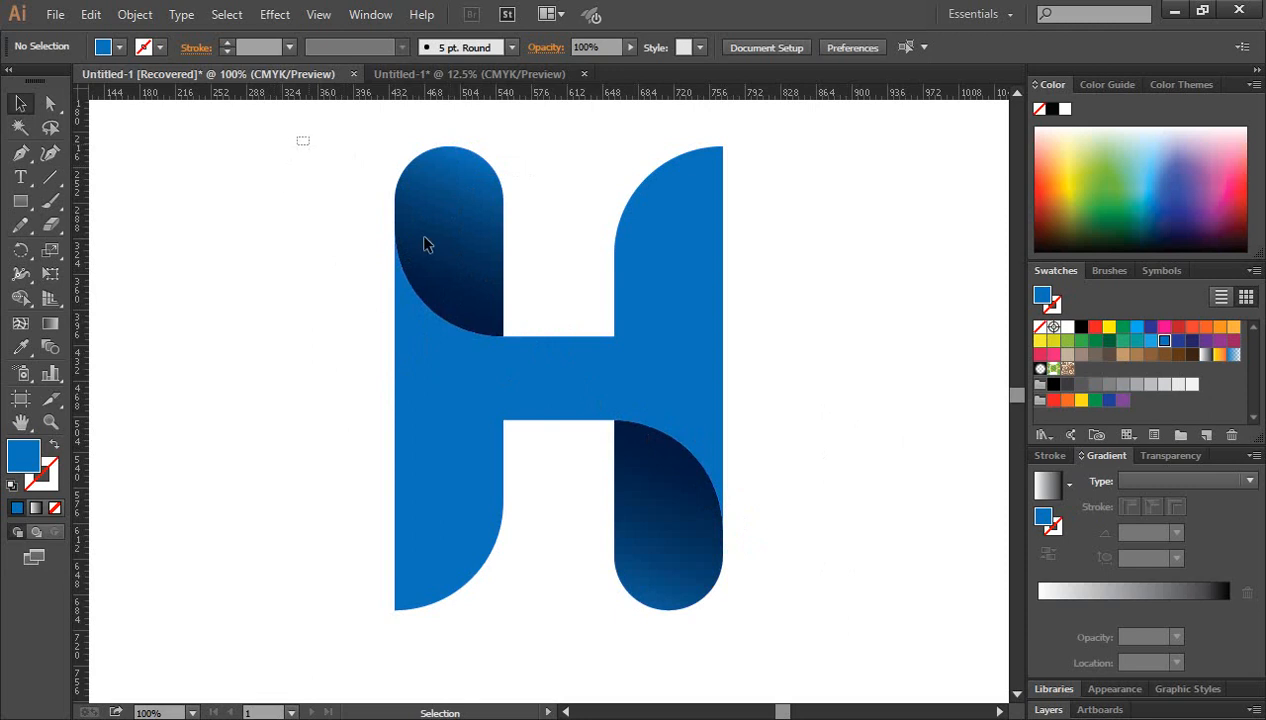
# Delete the existing H artwork and draw a blue upright rectangle nearly four times as tall as it is wide.
pyautogui.moveTo(424, 244); pyautogui.dragTo(847, 624)
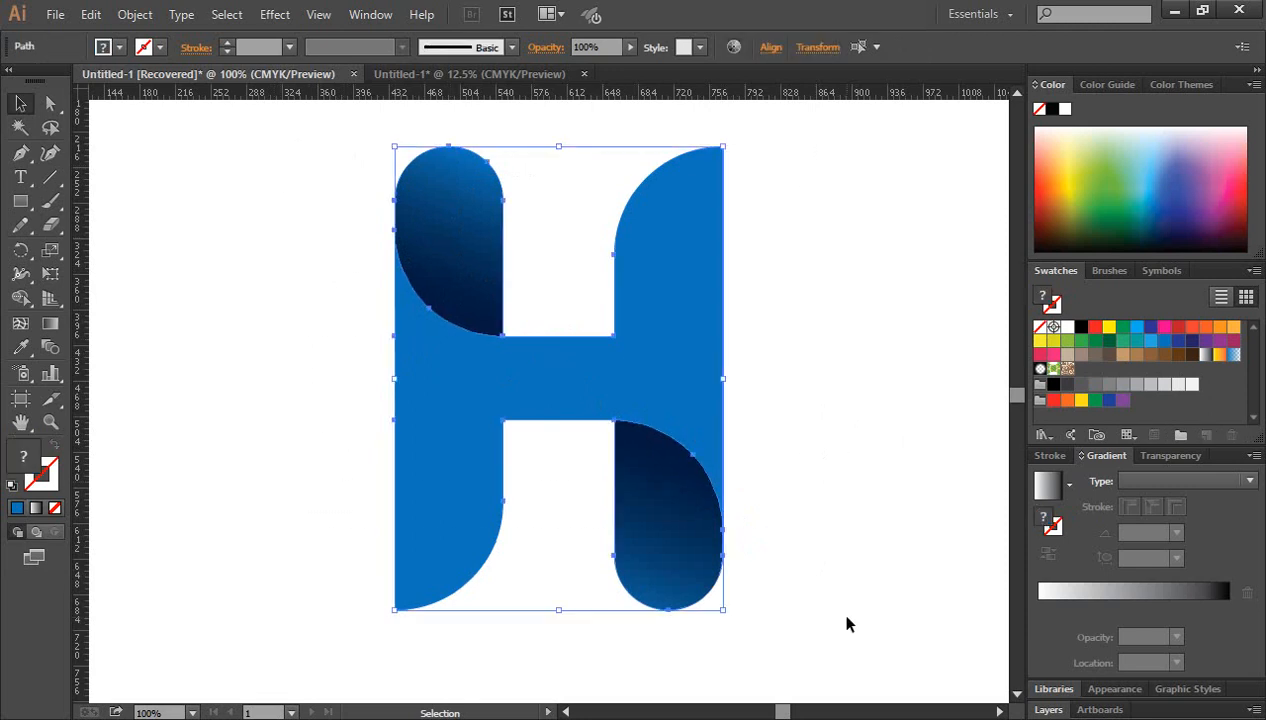
pyautogui.press('Delete')
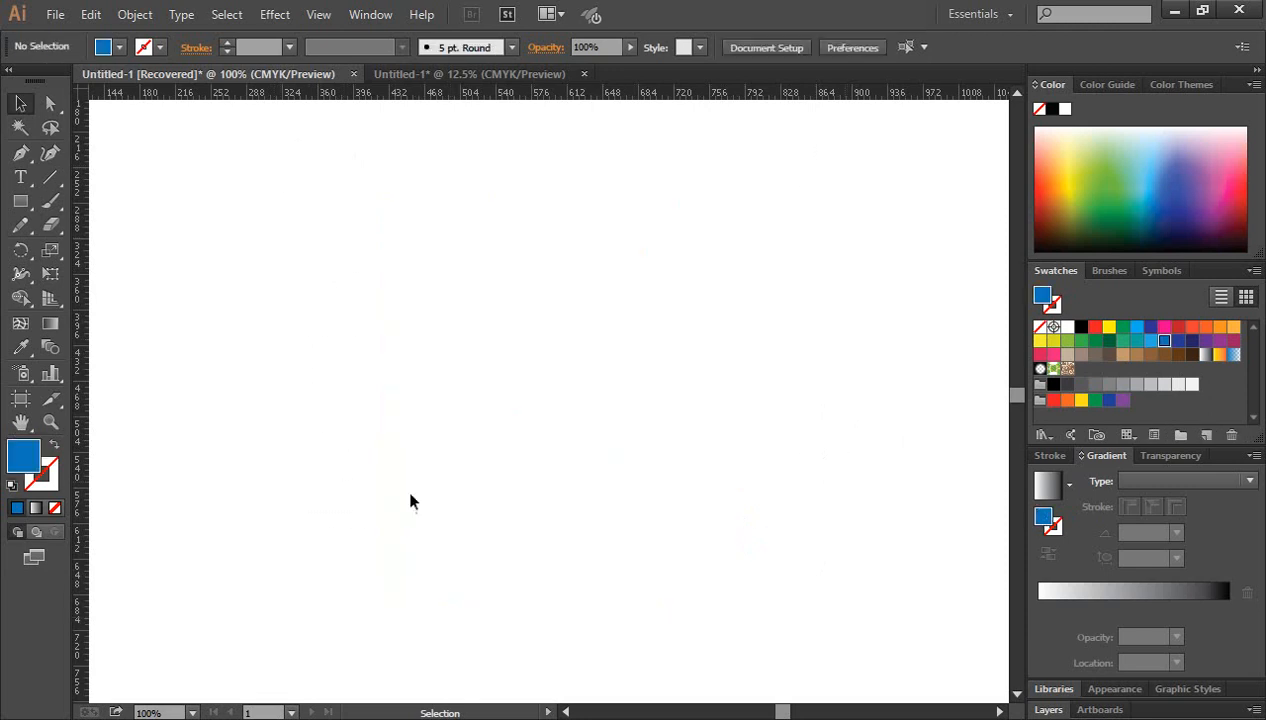
pyautogui.click(21, 201)
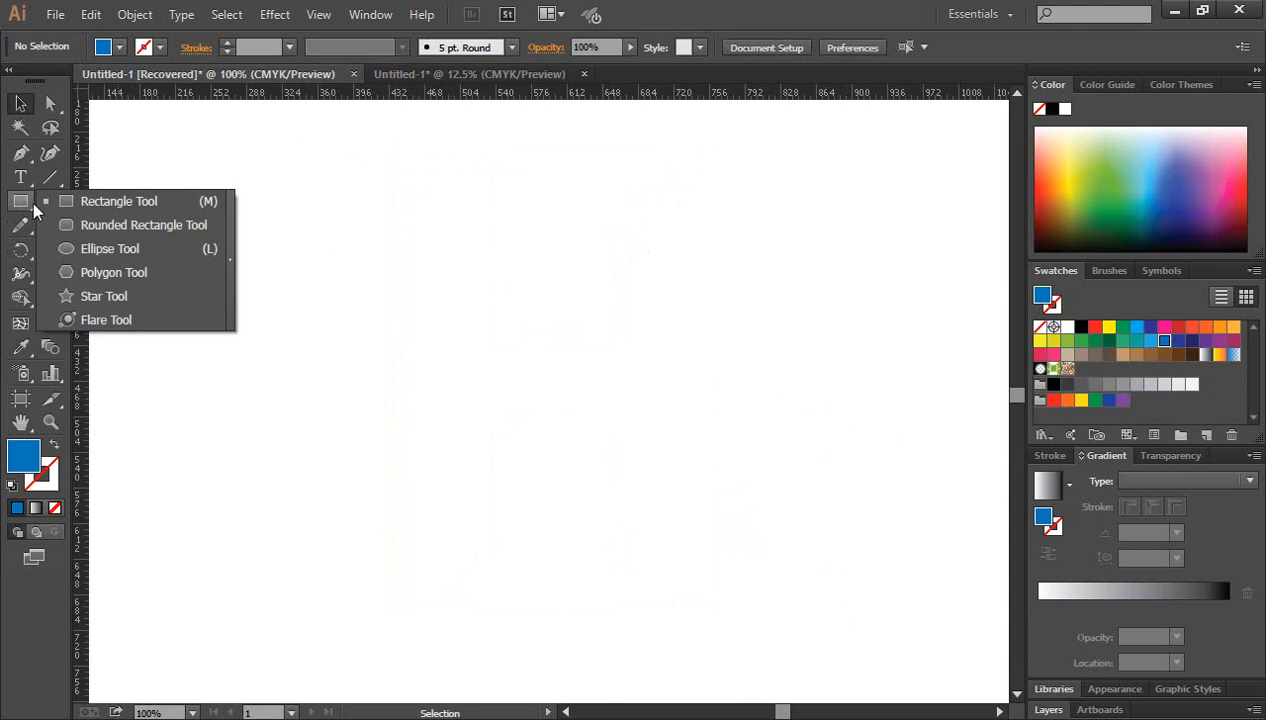
pyautogui.click(112, 206)
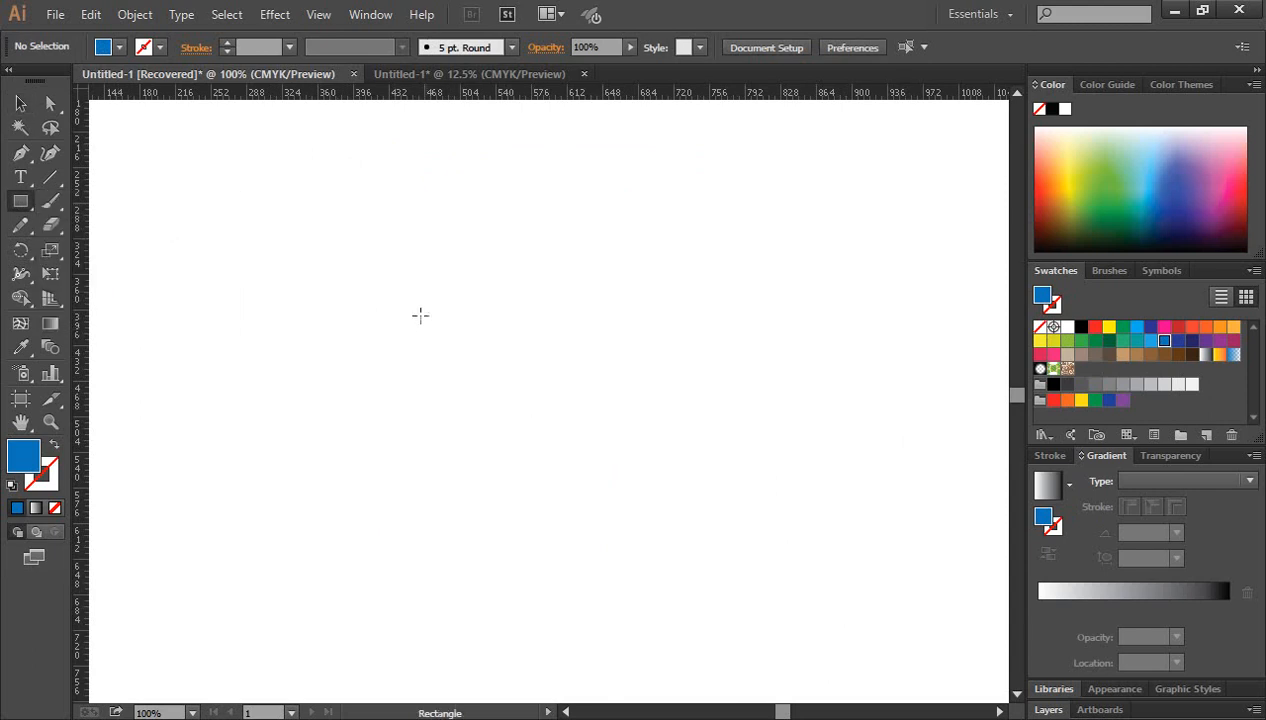
pyautogui.moveTo(400, 260); pyautogui.dragTo(469, 516)
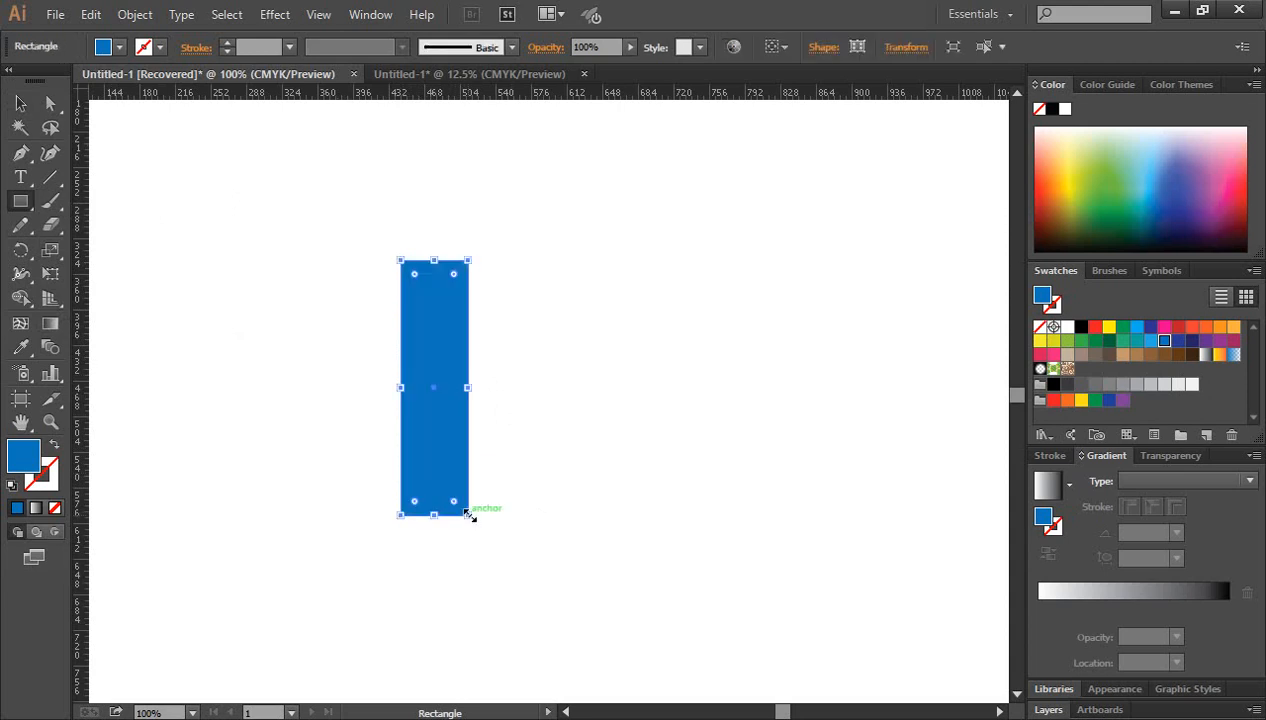
# Duplicate the blue rectangle horizontally to the right, leaving a gap about one bar width between the two bars.
pyautogui.click(20, 103)
pyautogui.click(672, 446)
pyautogui.click(441, 435)
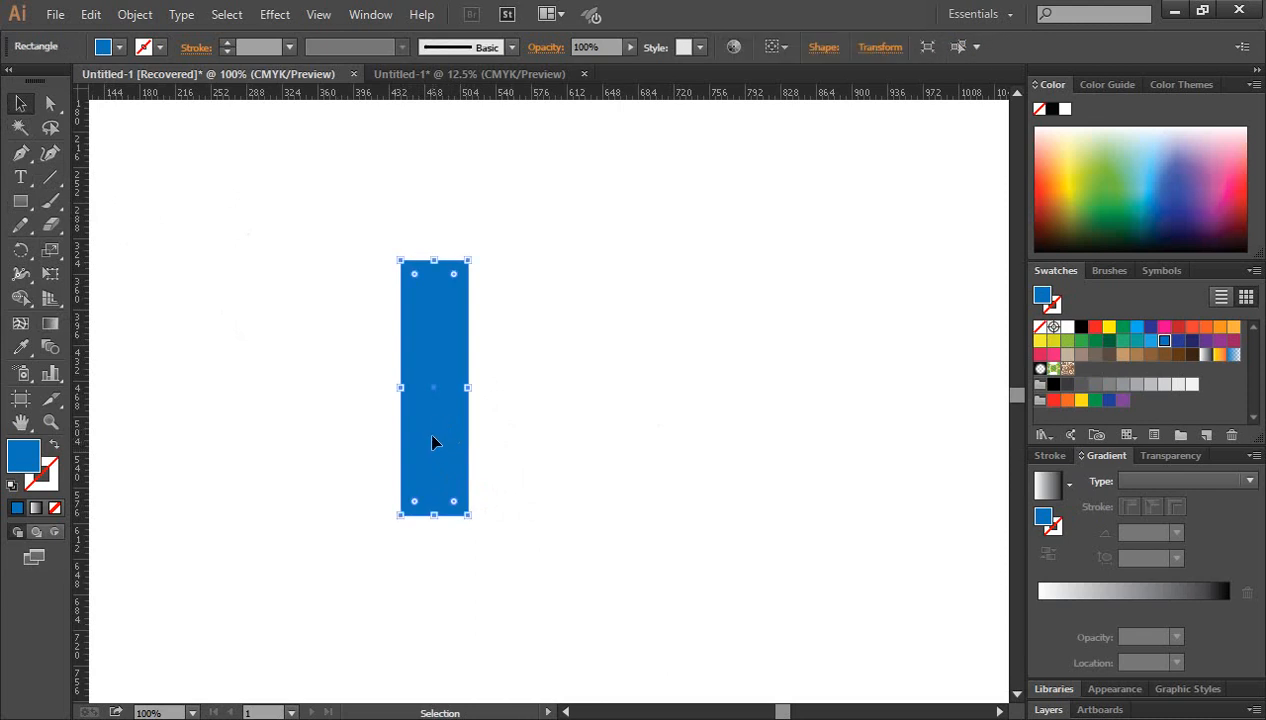
pyautogui.moveTo(441, 450); pyautogui.dragTo(571, 450)
pyautogui.click(687, 462)
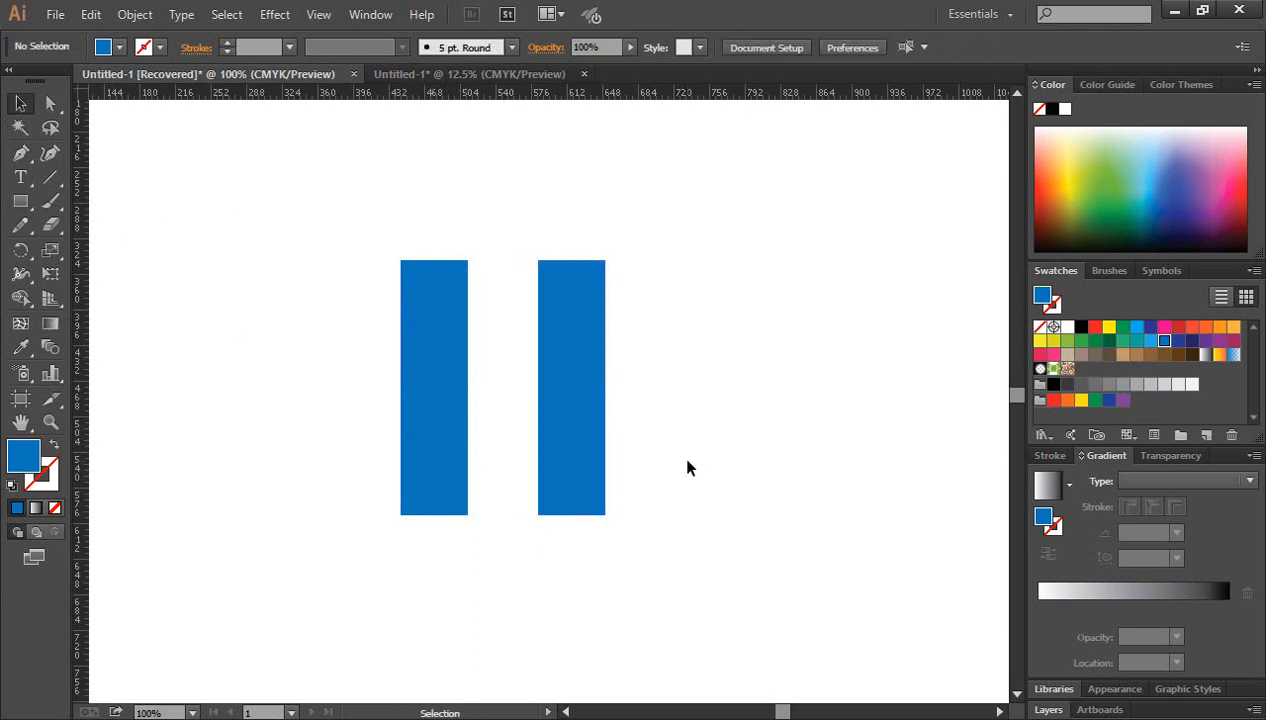
# Round the left bar's top corners fully with a 34 px radius and its bottom-right corner with a 68 px radius.
pyautogui.click(50, 103)
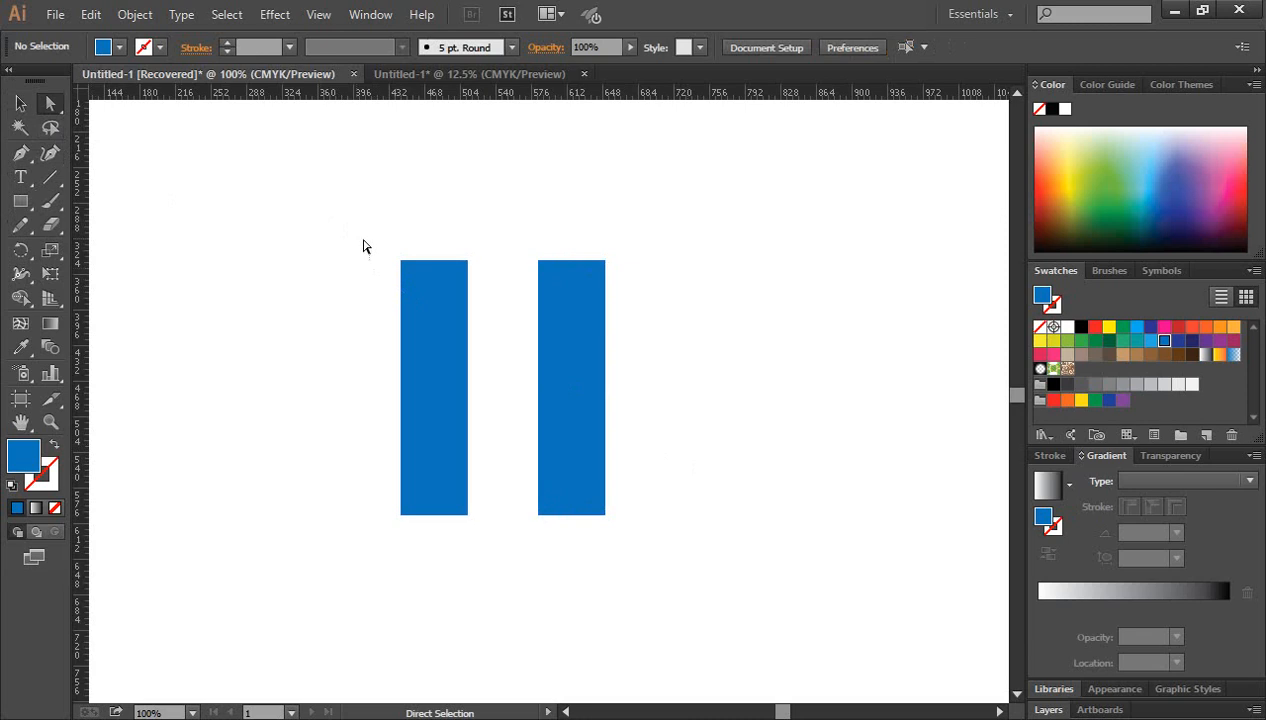
pyautogui.moveTo(356, 237); pyautogui.dragTo(430, 392)
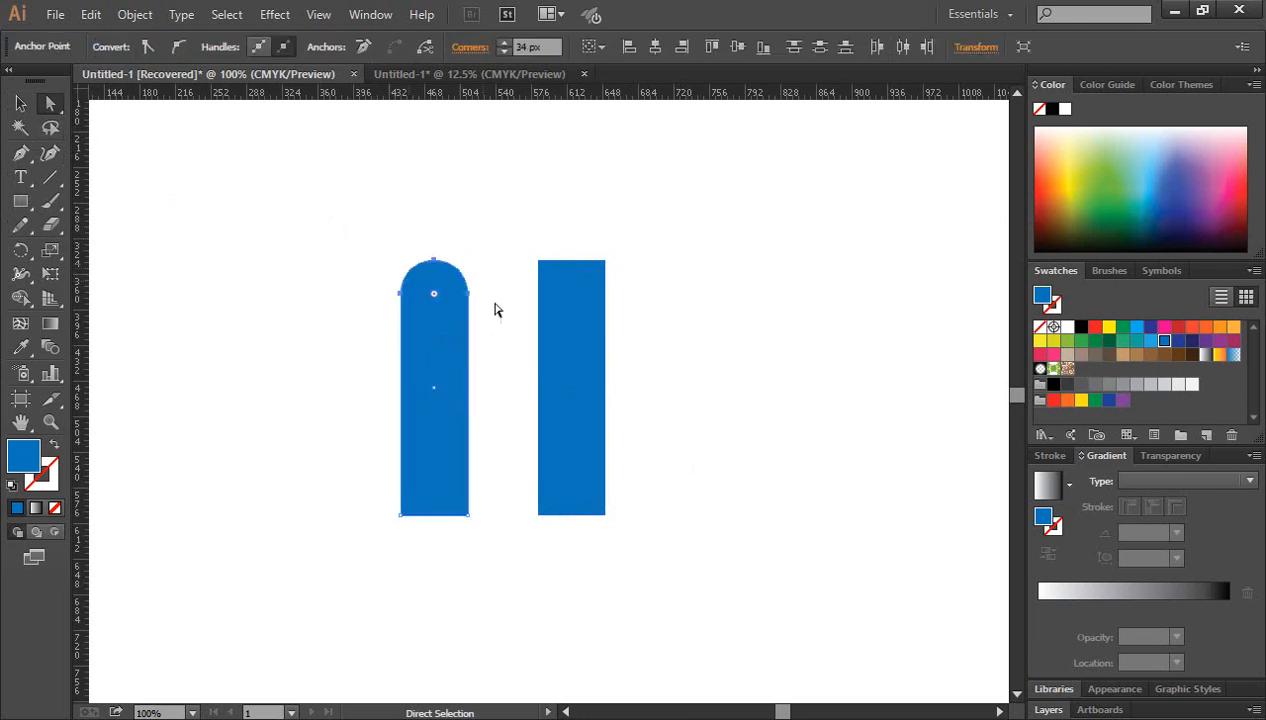
pyautogui.moveTo(474, 524); pyautogui.dragTo(376, 418)
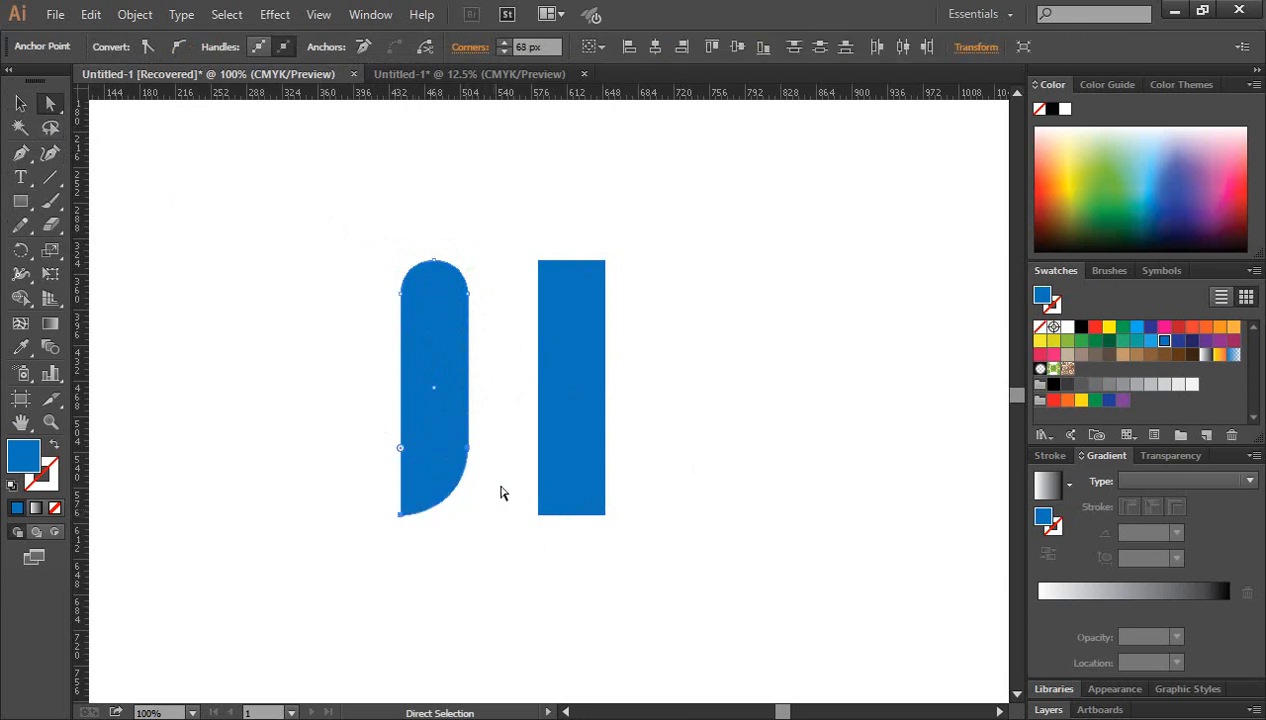
# Round the right bar's bottom corners with a 34 px radius and its top-left corner to the bar's full width.
pyautogui.moveTo(523, 491); pyautogui.dragTo(620, 538)
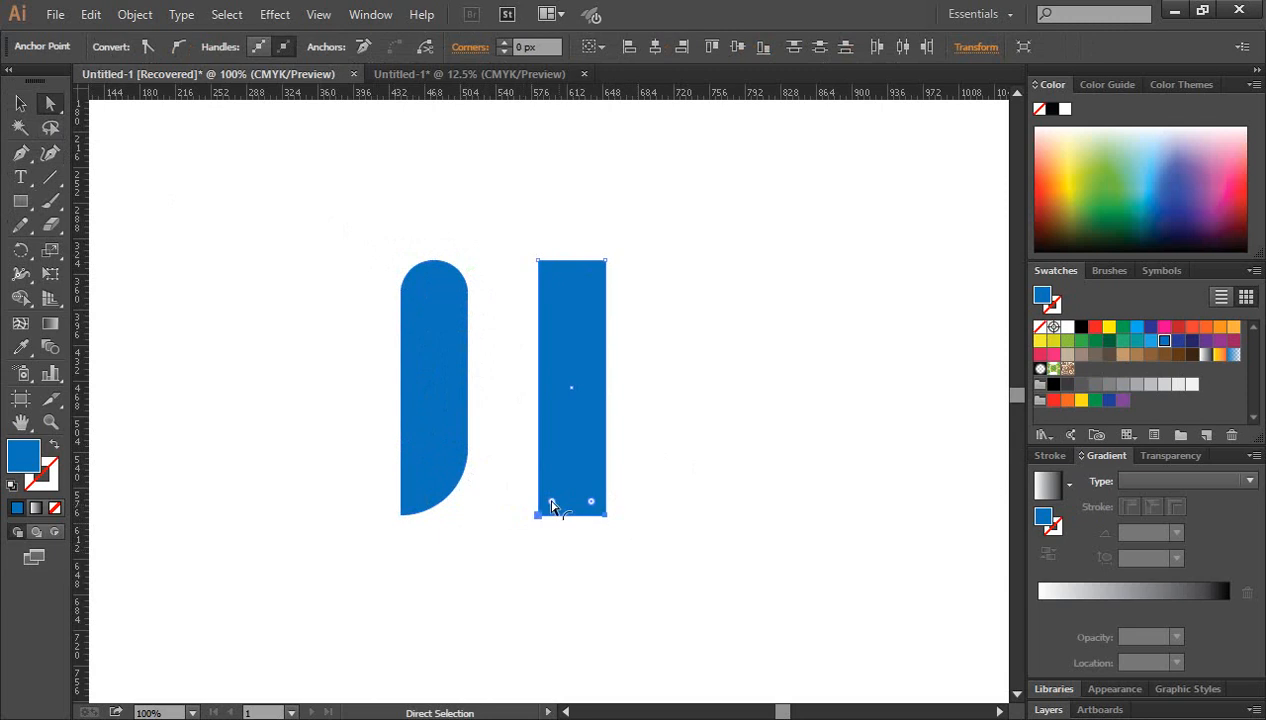
pyautogui.moveTo(551, 505); pyautogui.dragTo(545, 404)
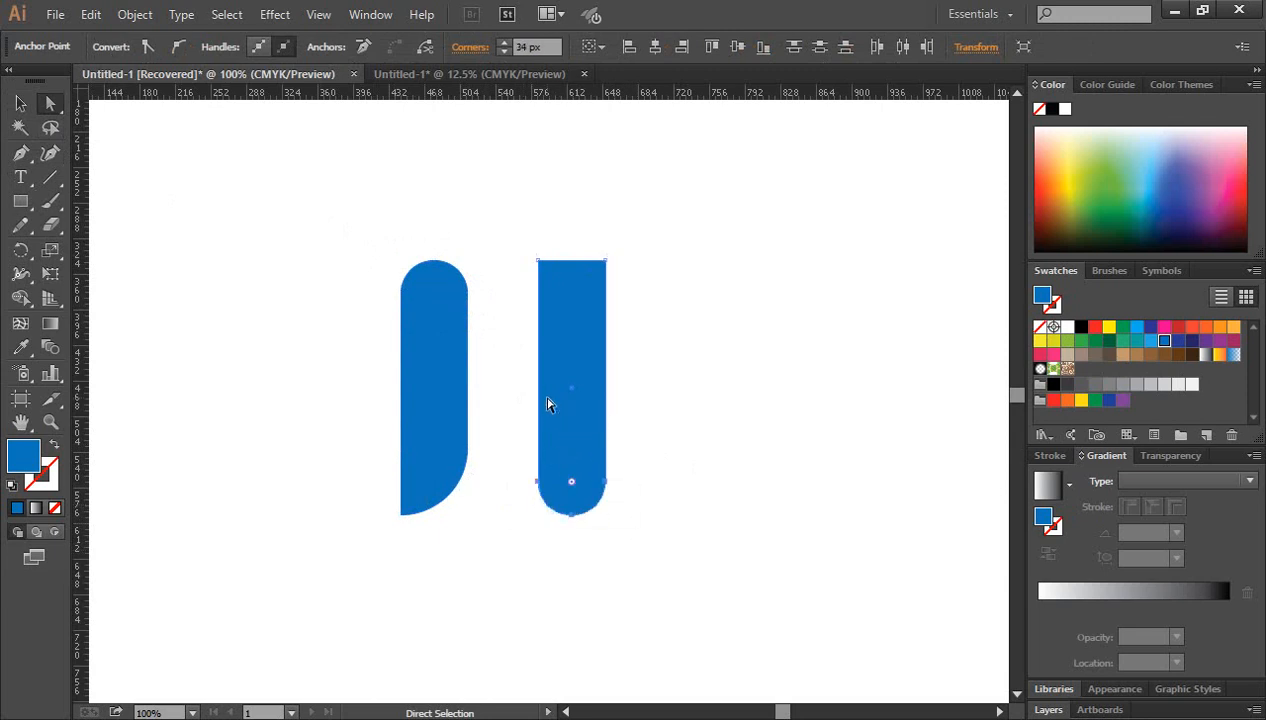
pyautogui.click(538, 261)
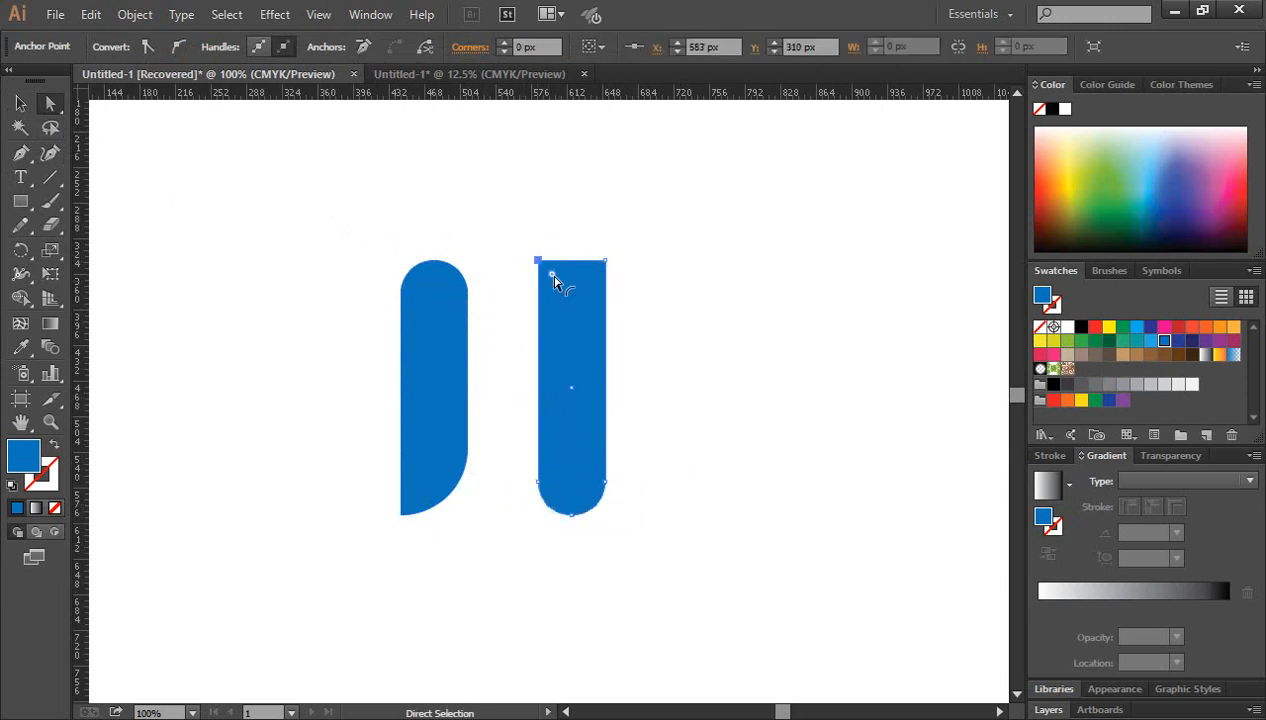
pyautogui.moveTo(549, 277); pyautogui.dragTo(632, 380)
pyautogui.click(21, 104)
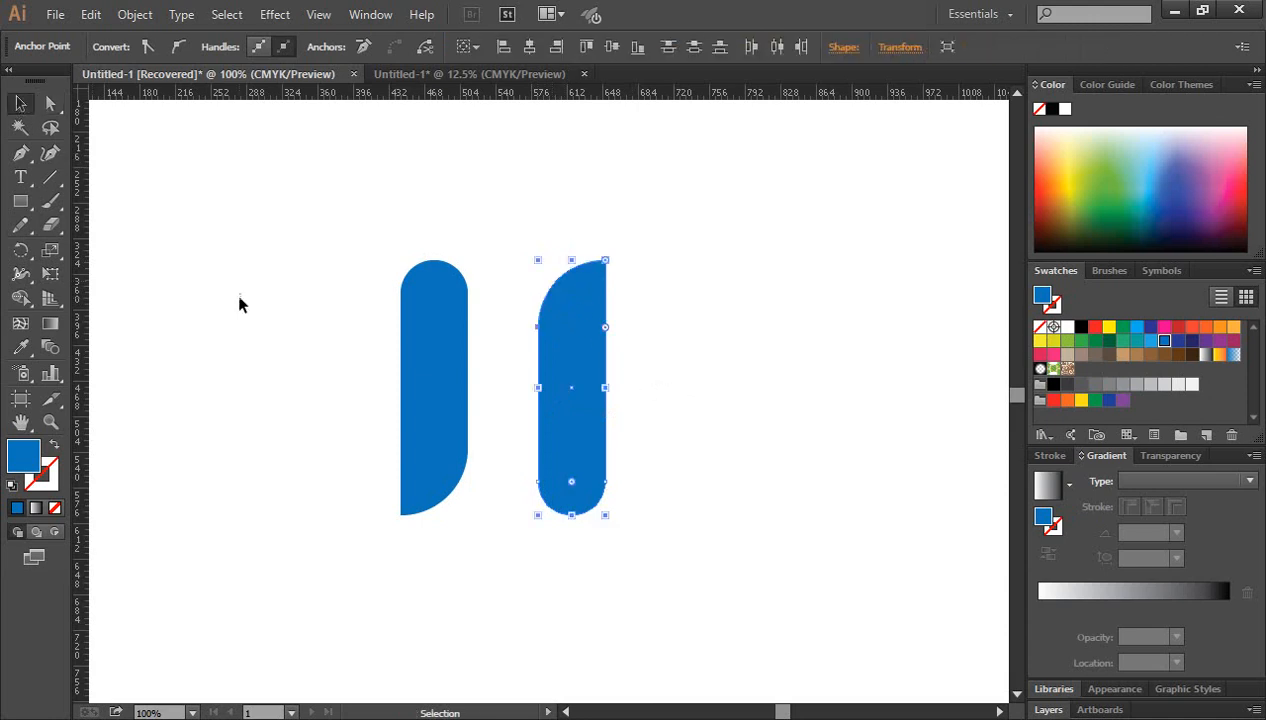
# Draw a horizontal rectangle as the H's crossbar, spanning from the left bar's outer edge to the right bar's outer edge.
pyautogui.click(237, 302)
pyautogui.moveTo(26, 208); pyautogui.dragTo(100, 199)
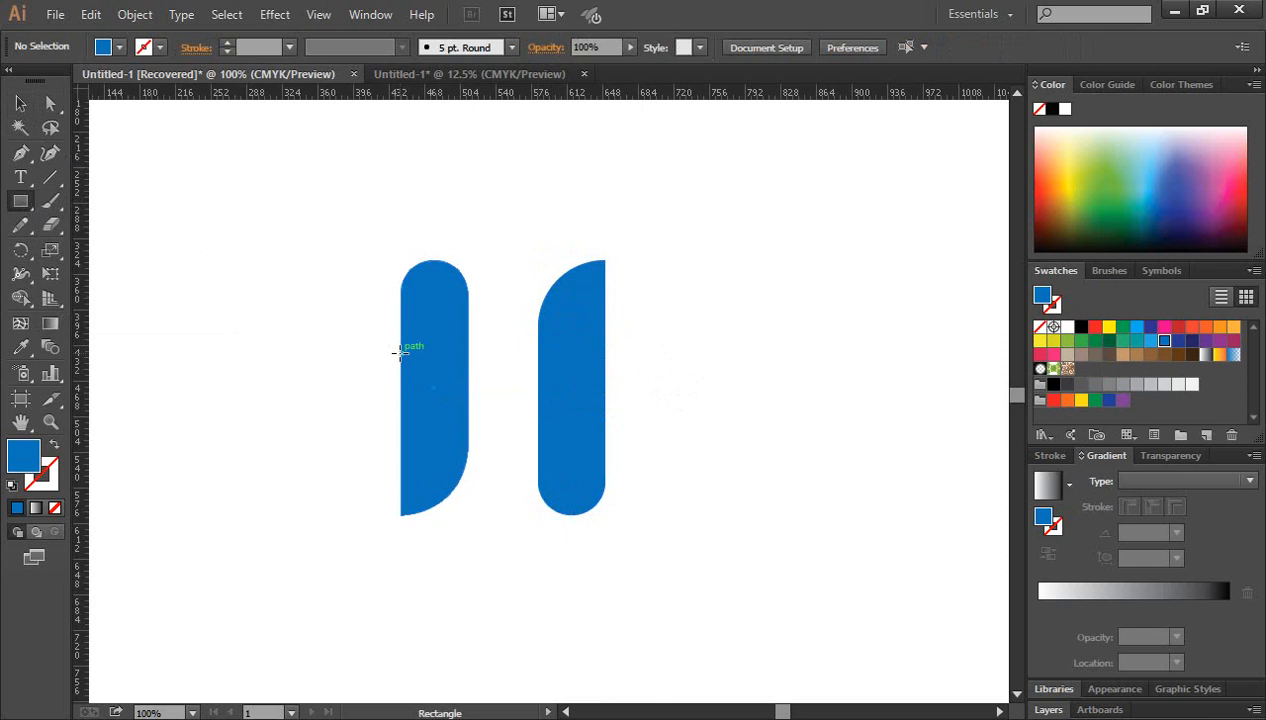
pyautogui.moveTo(401, 354); pyautogui.dragTo(606, 401)
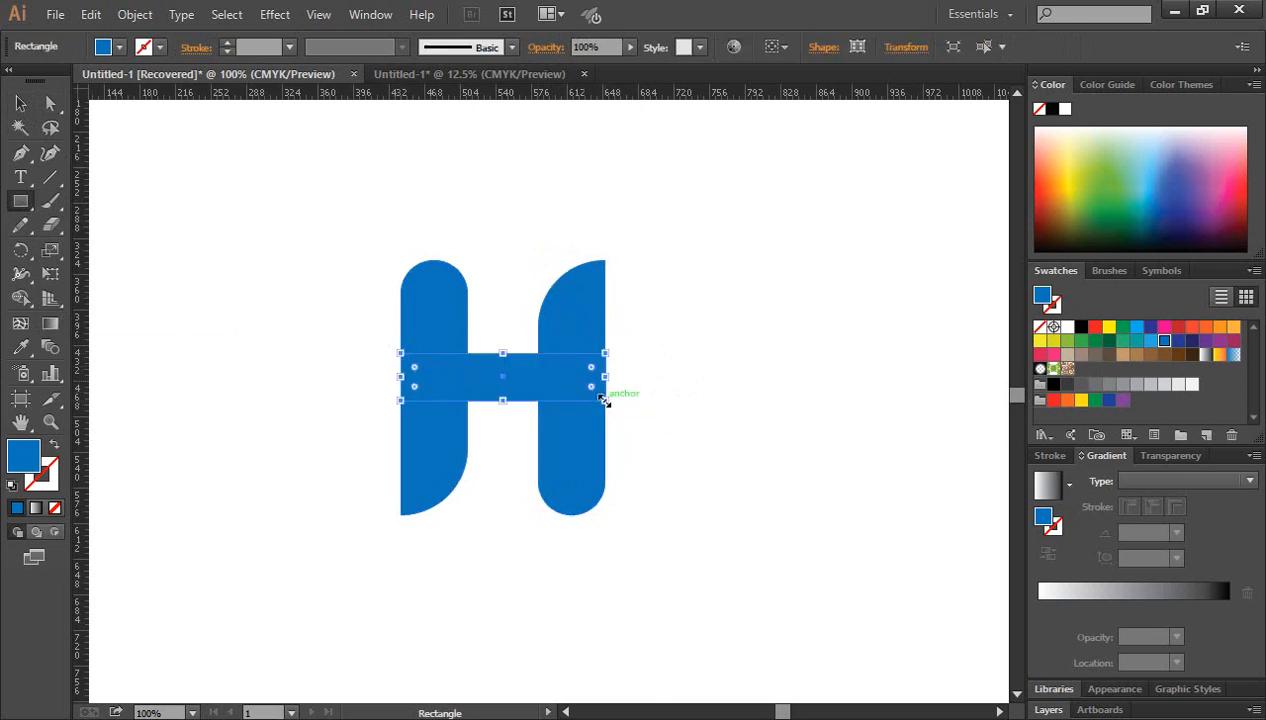
# Align the two bars and the crossbar to each other's vertical centre.
pyautogui.click(22, 104)
pyautogui.moveTo(333, 215); pyautogui.dragTo(606, 470)
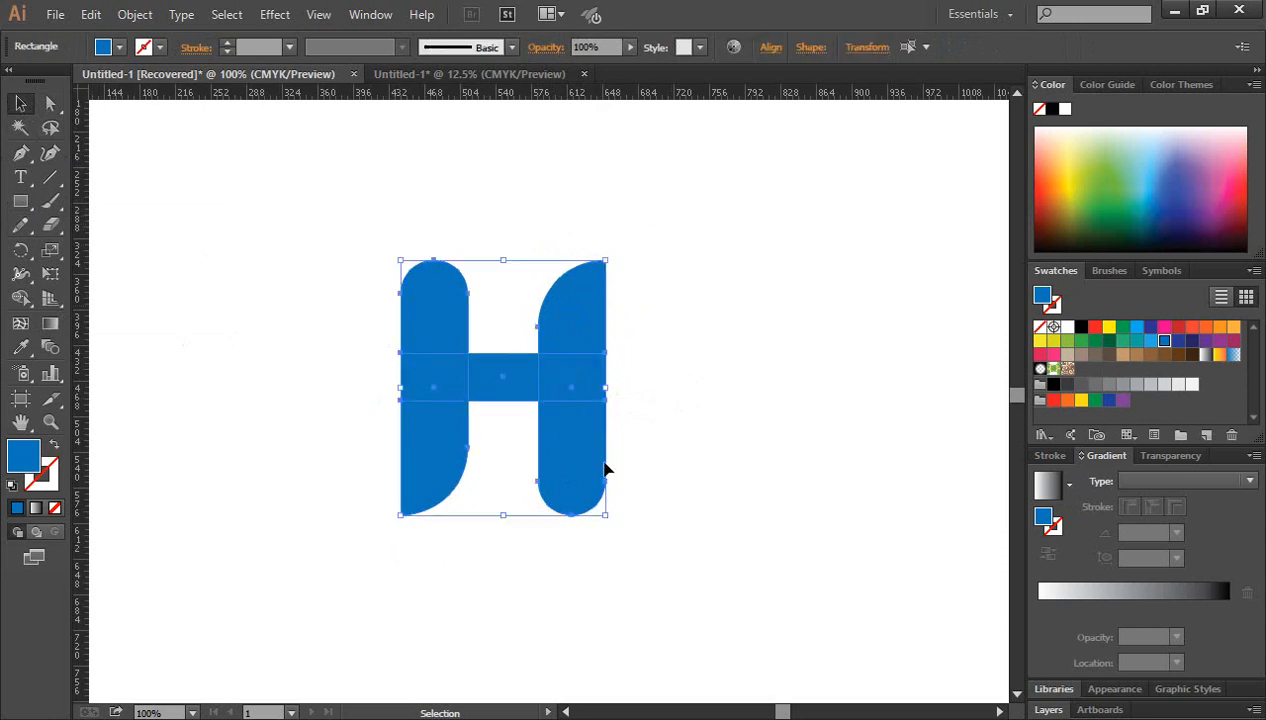
pyautogui.click(770, 48)
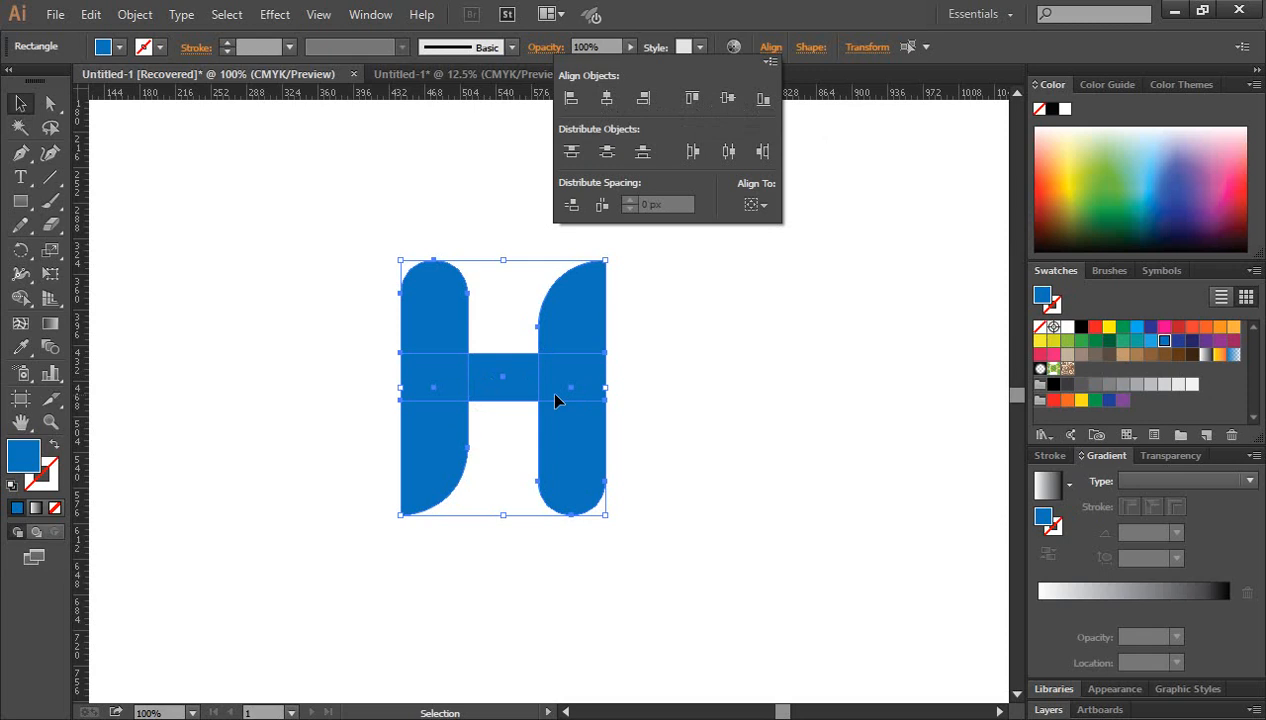
pyautogui.click(728, 98)
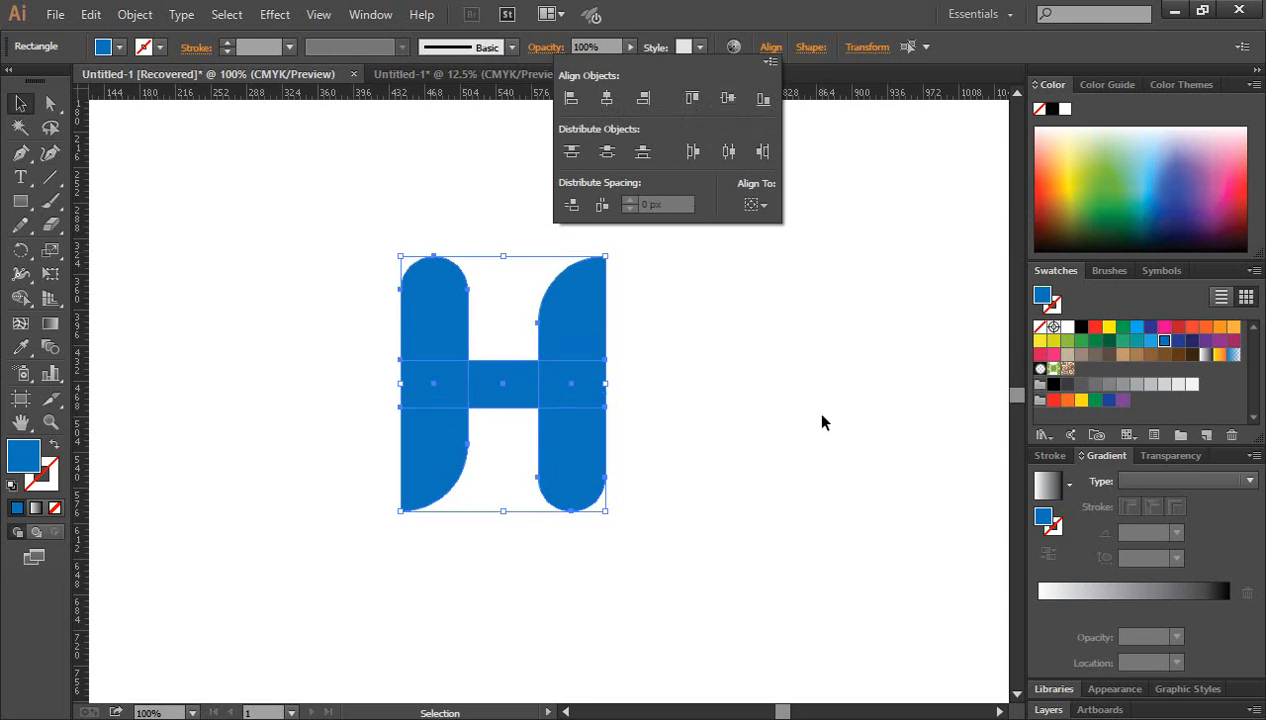
pyautogui.click(636, 364)
pyautogui.click(511, 410)
pyautogui.click(499, 383)
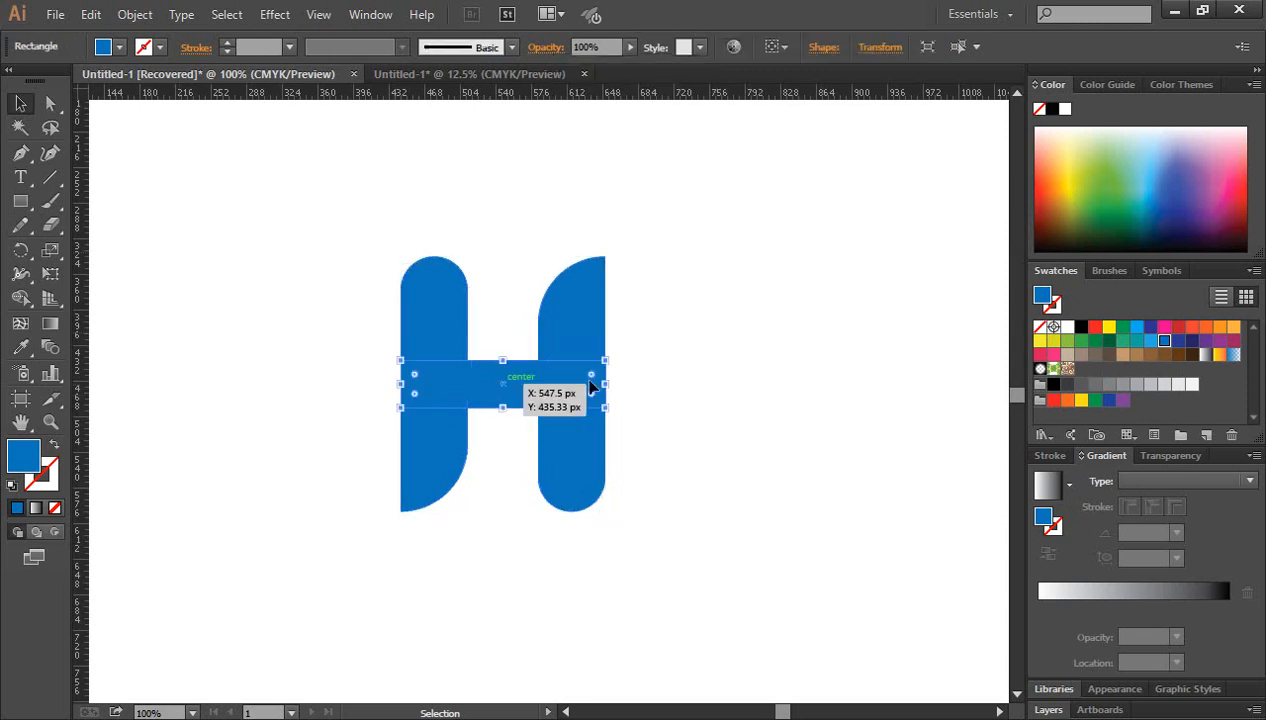
pyautogui.click(680, 448)
pyautogui.hotkey('ctrl', 'space')
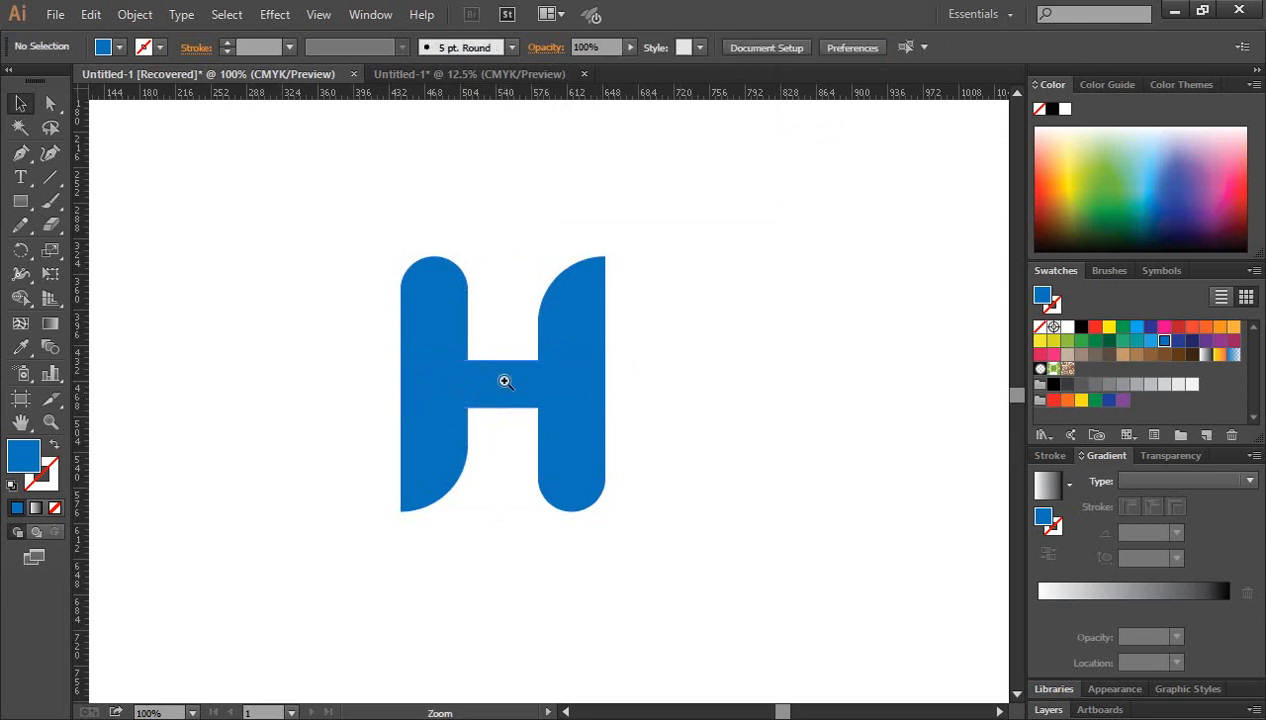
pyautogui.click(505, 381)
pyautogui.click(581, 406)
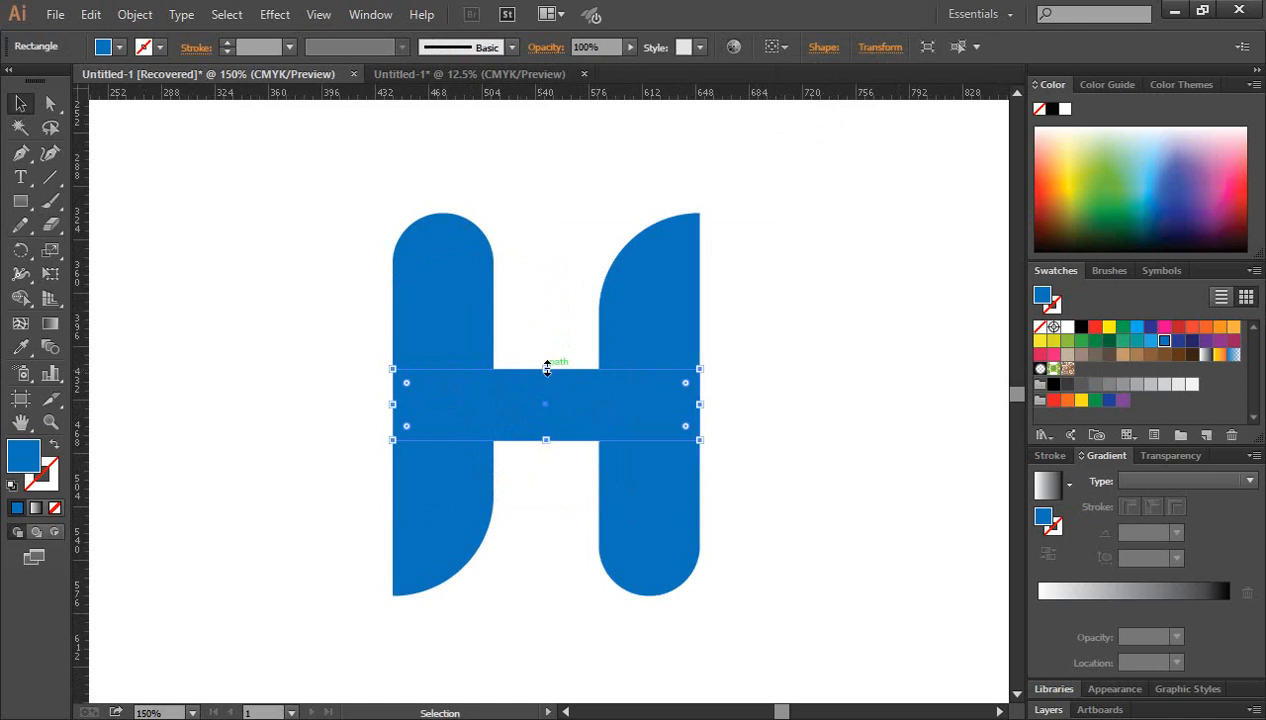
pyautogui.click(802, 441)
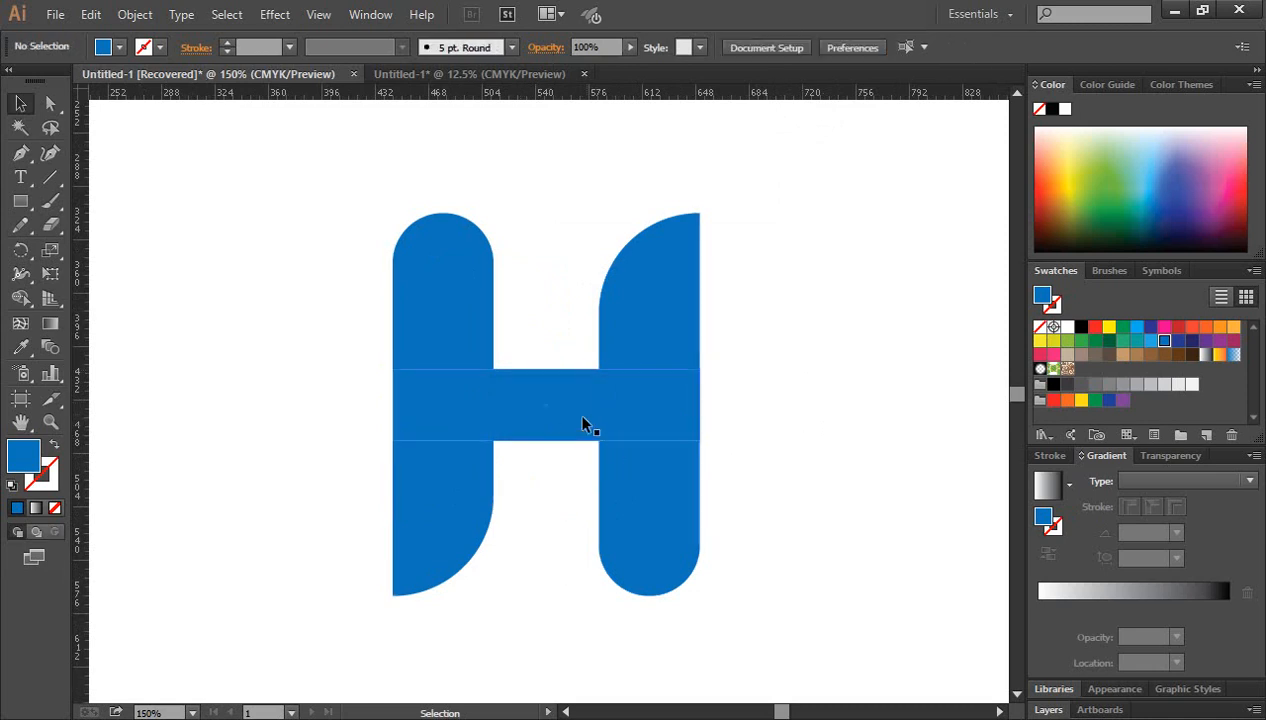
pyautogui.click(541, 415)
pyautogui.click(781, 488)
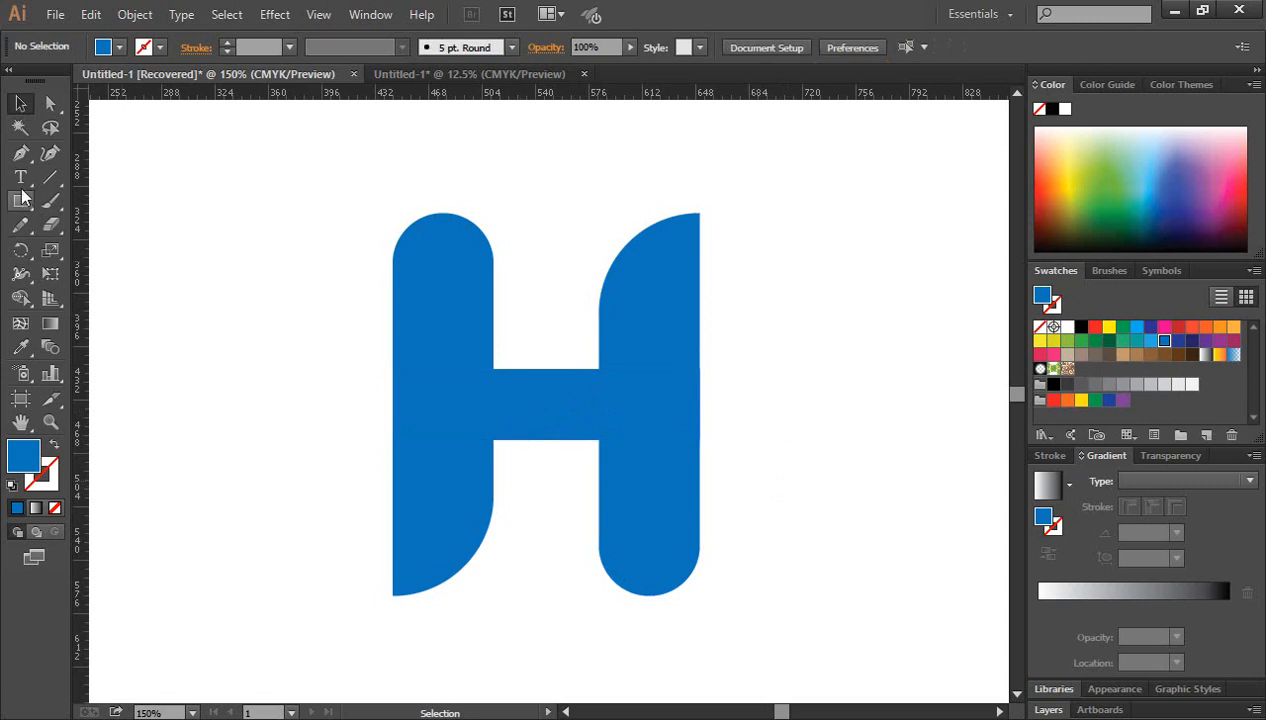
# Draw a 45° line segment from where the left bar meets the crossbar's top edge up to the left bar's outer edge.
pyautogui.click(21, 155)
pyautogui.click(52, 183)
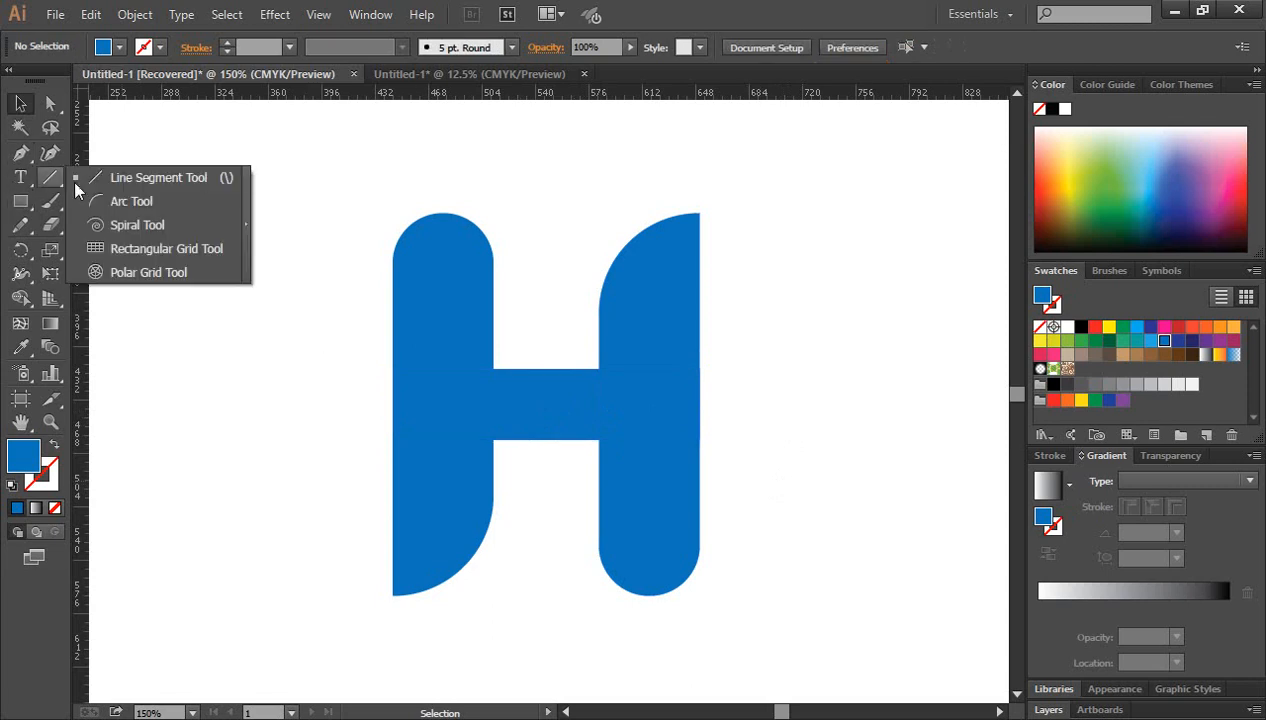
pyautogui.click(125, 179)
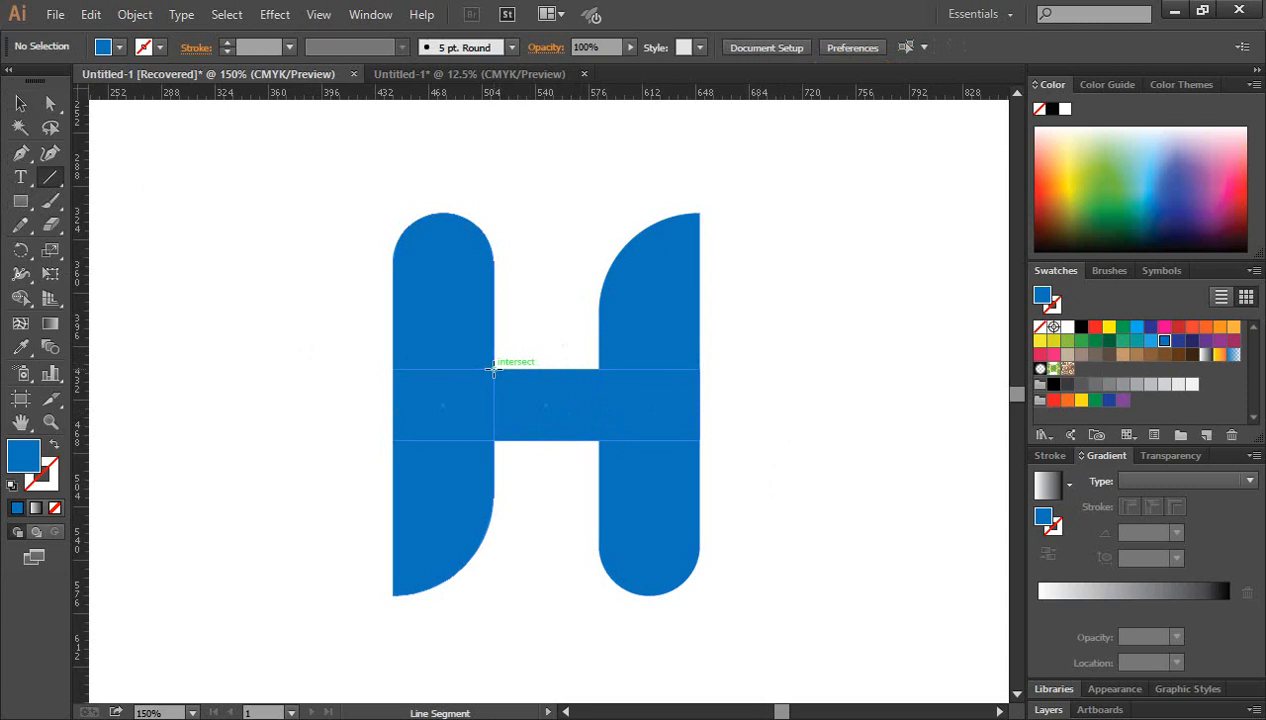
pyautogui.scroll(2, 490, 370)
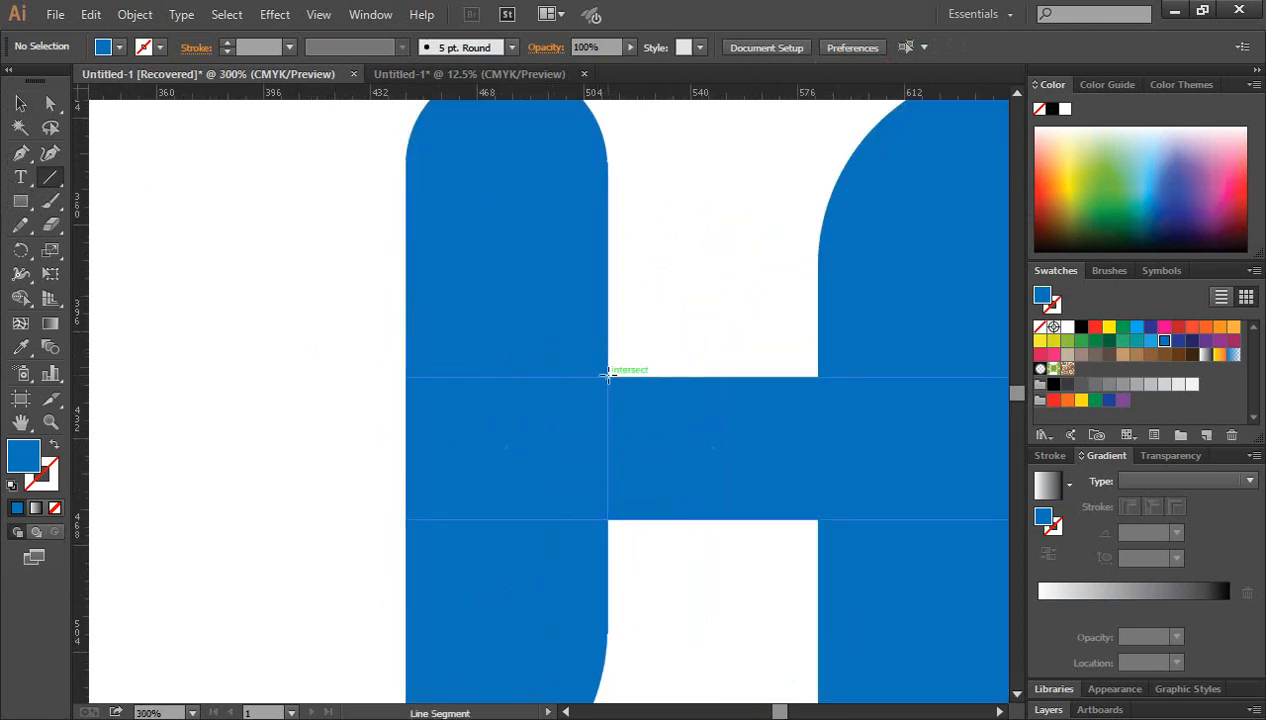
pyautogui.moveTo(607, 374); pyautogui.dragTo(404, 177)
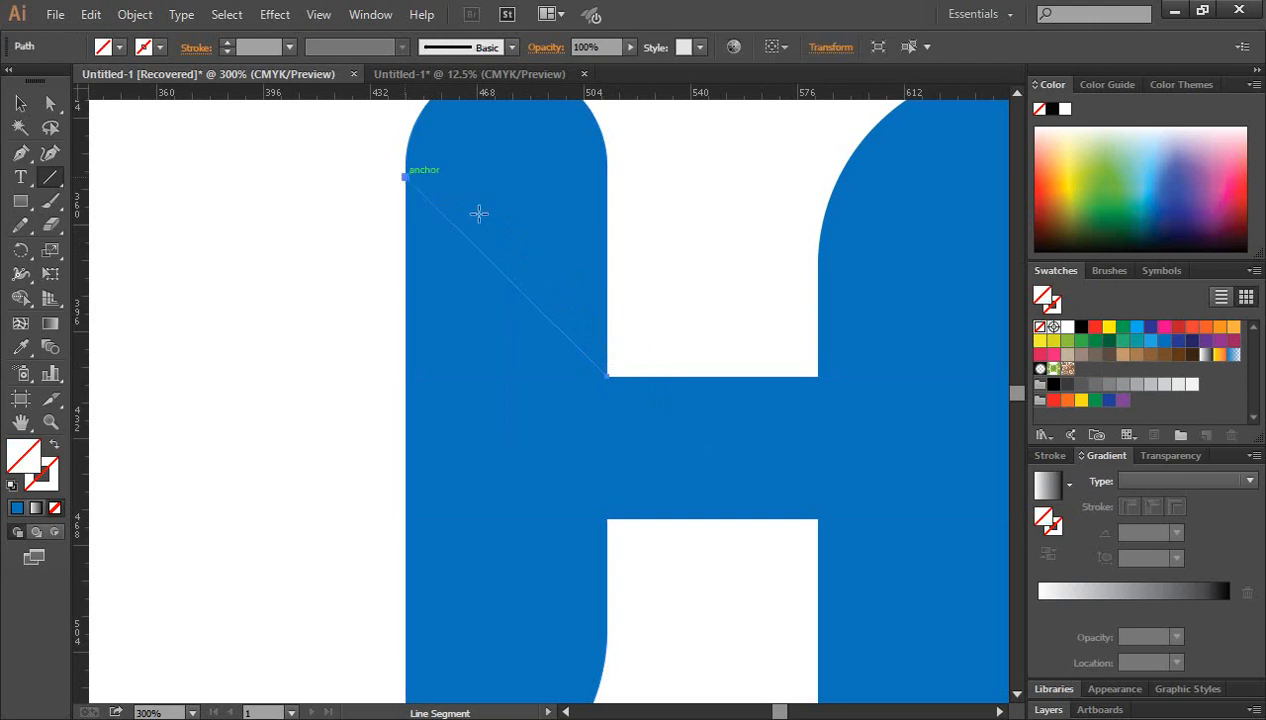
# Give the diagonal line a white 1 pt stroke with no fill.
pyautogui.click(20, 106)
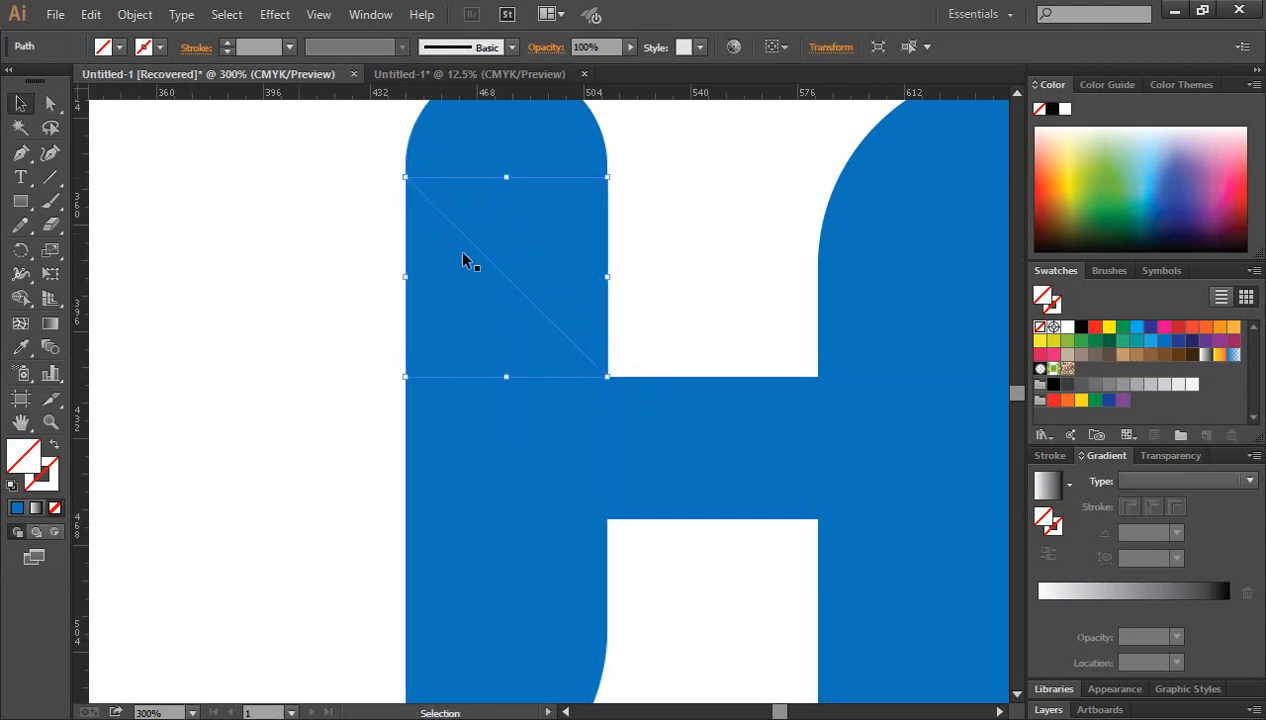
pyautogui.click(1068, 328)
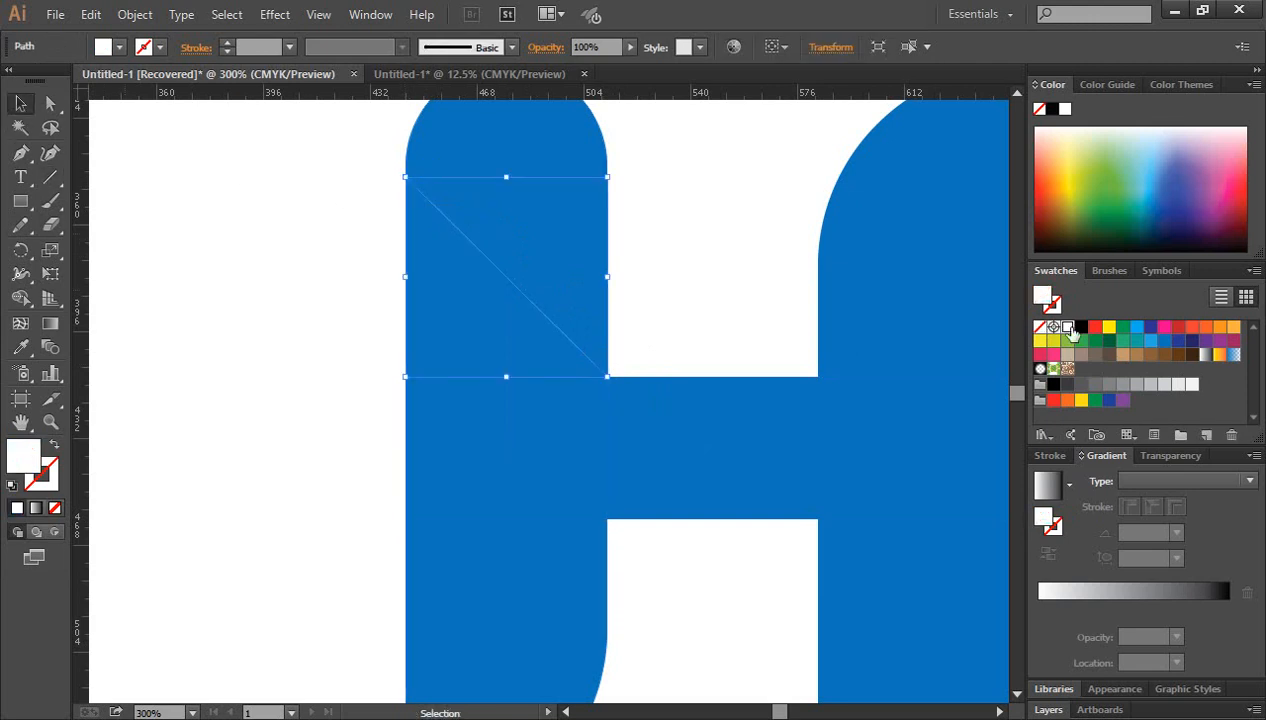
pyautogui.click(54, 447)
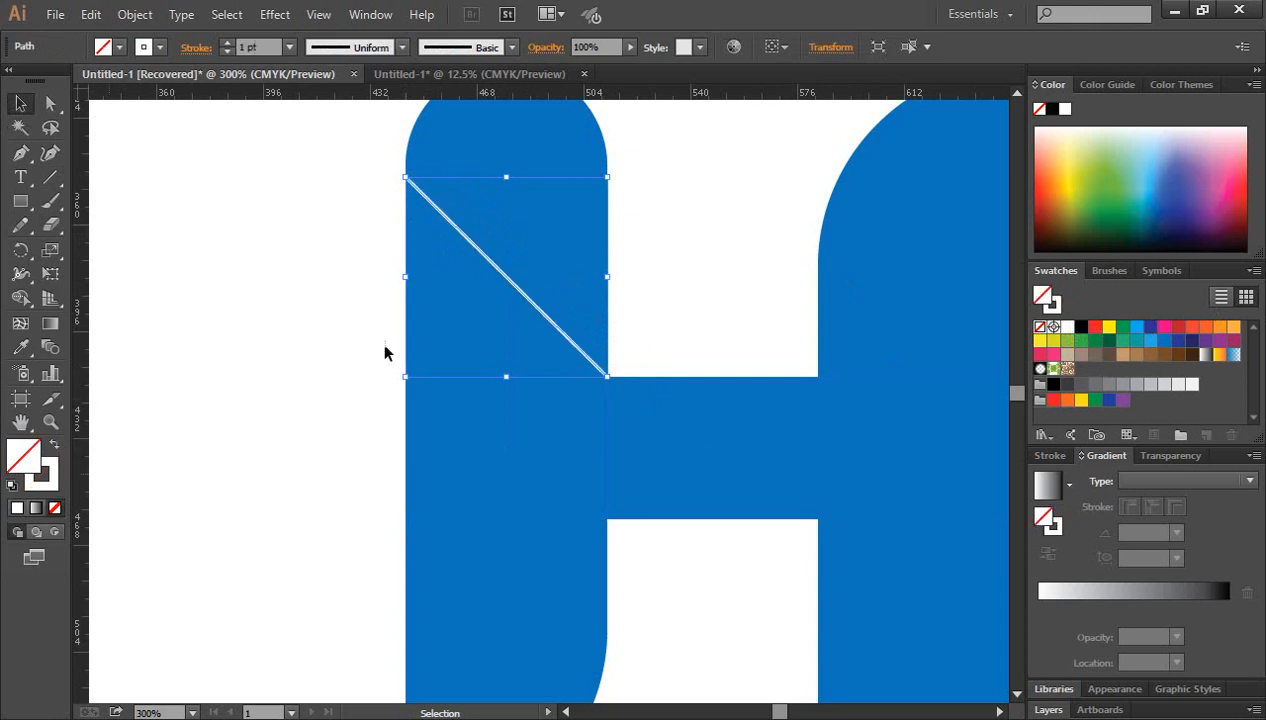
pyautogui.click(252, 322)
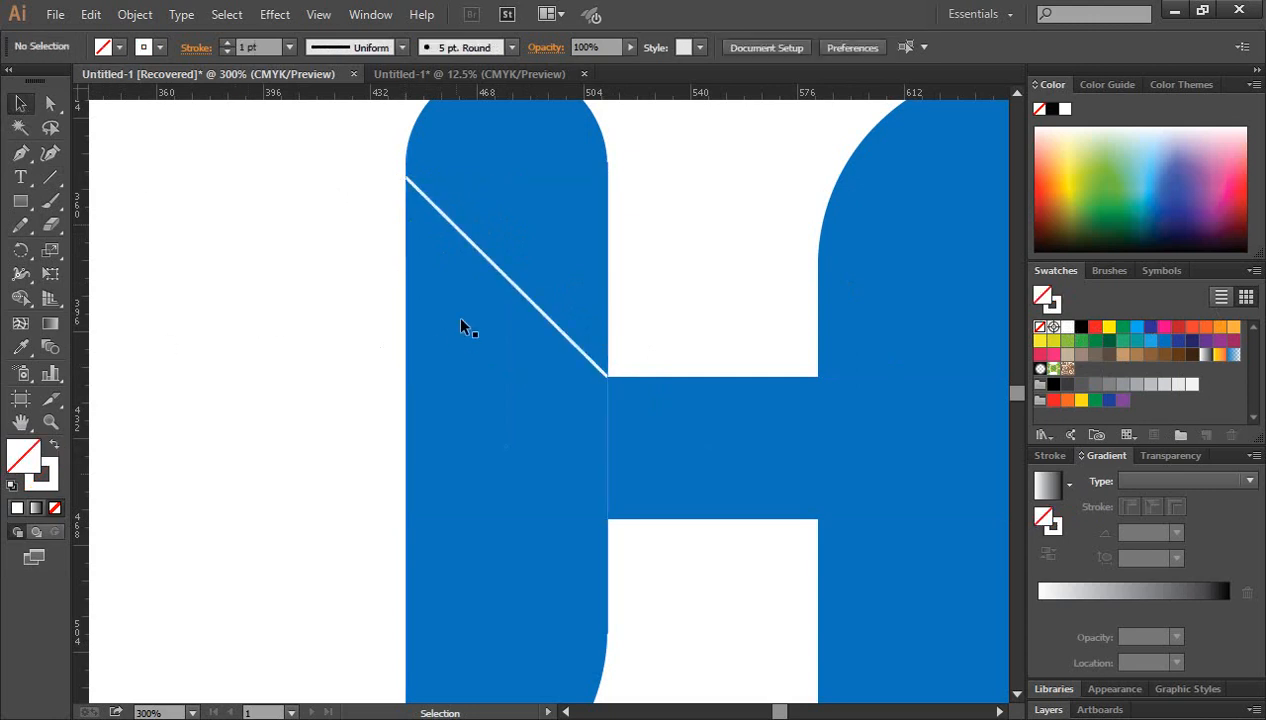
# Bend the white diagonal line into an arc bulging toward the lower left with the Curvature tool, keeping its endpoints.
pyautogui.click(519, 291)
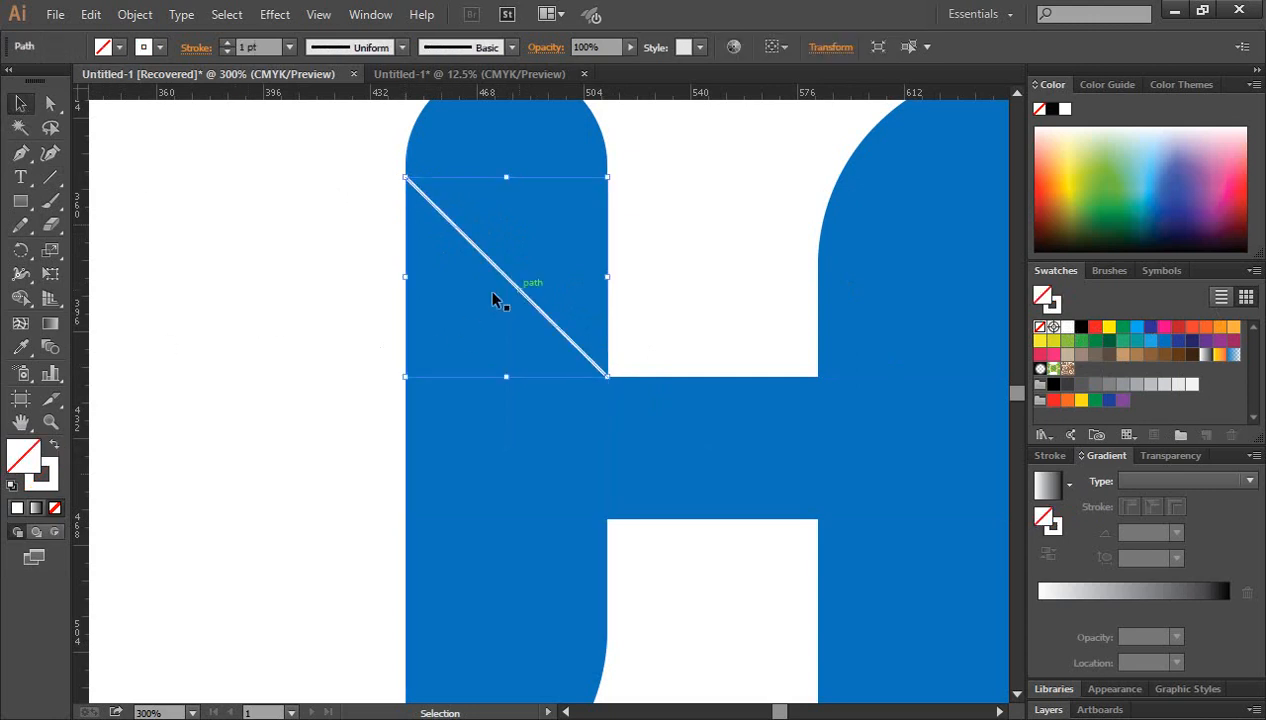
pyautogui.click(53, 163)
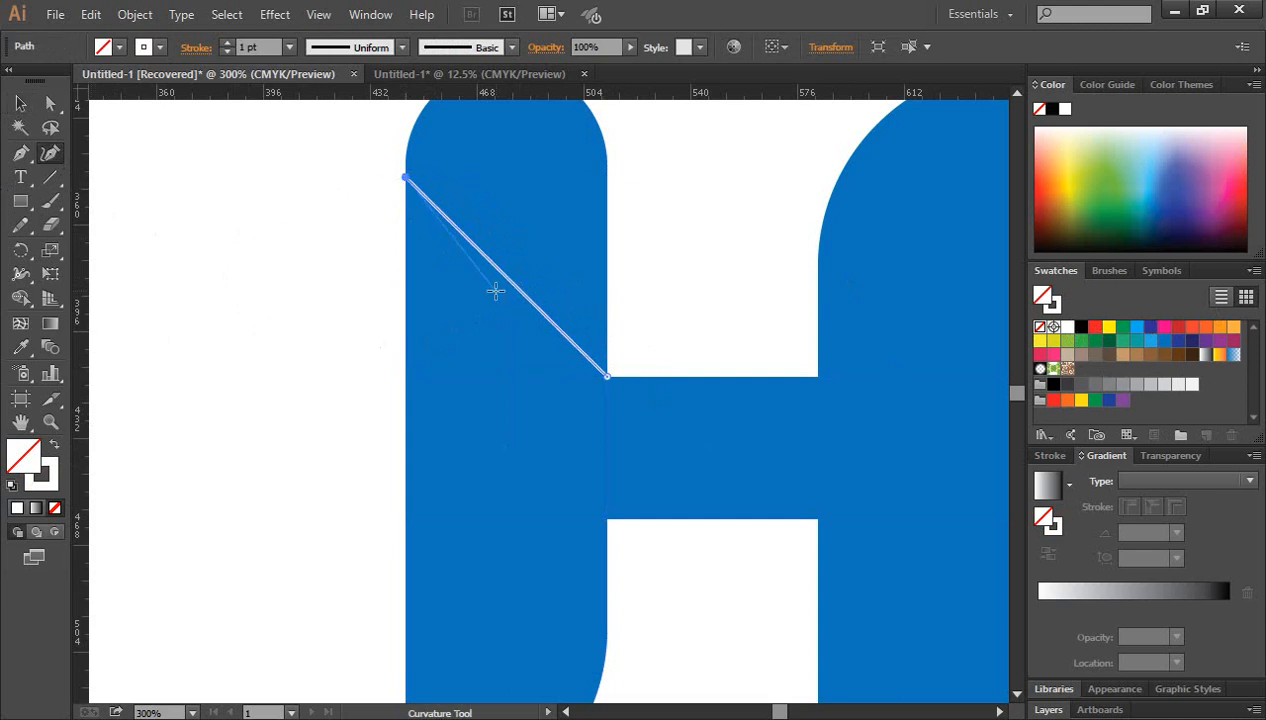
pyautogui.click(405, 177)
pyautogui.click(467, 321)
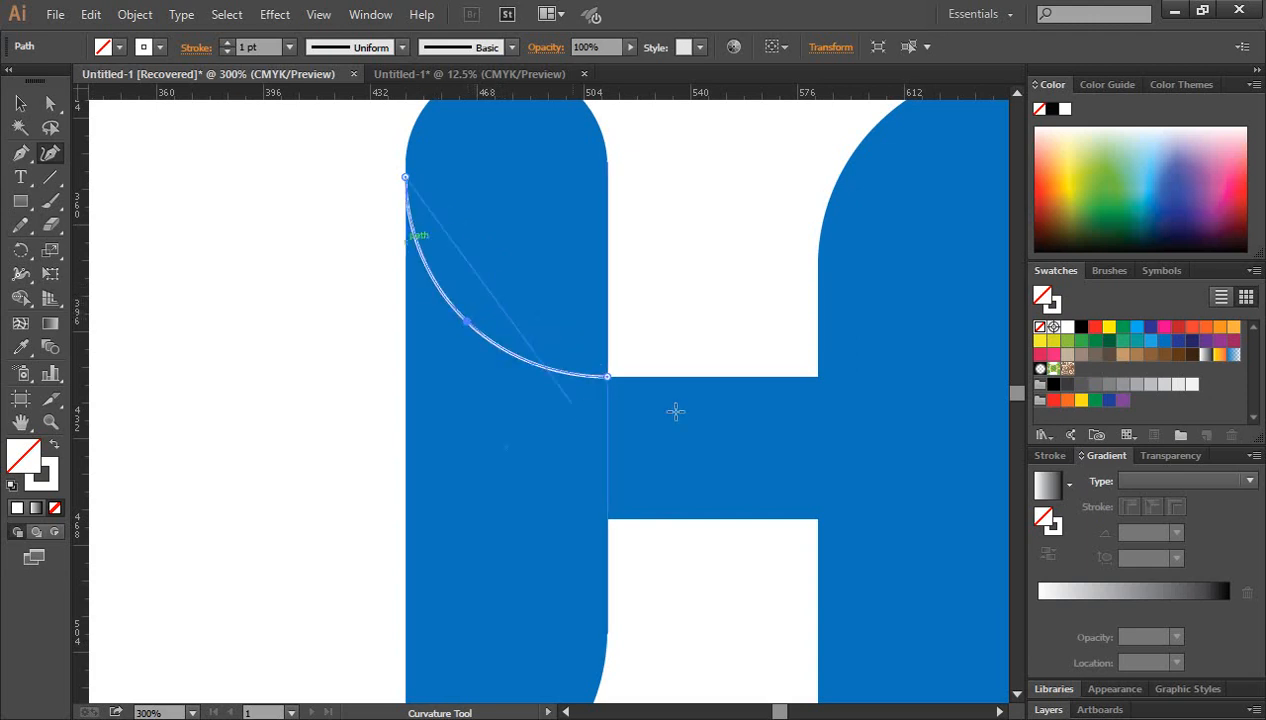
# Duplicate the white arc from the left bar onto the lower part of the right bar.
pyautogui.click(21, 104)
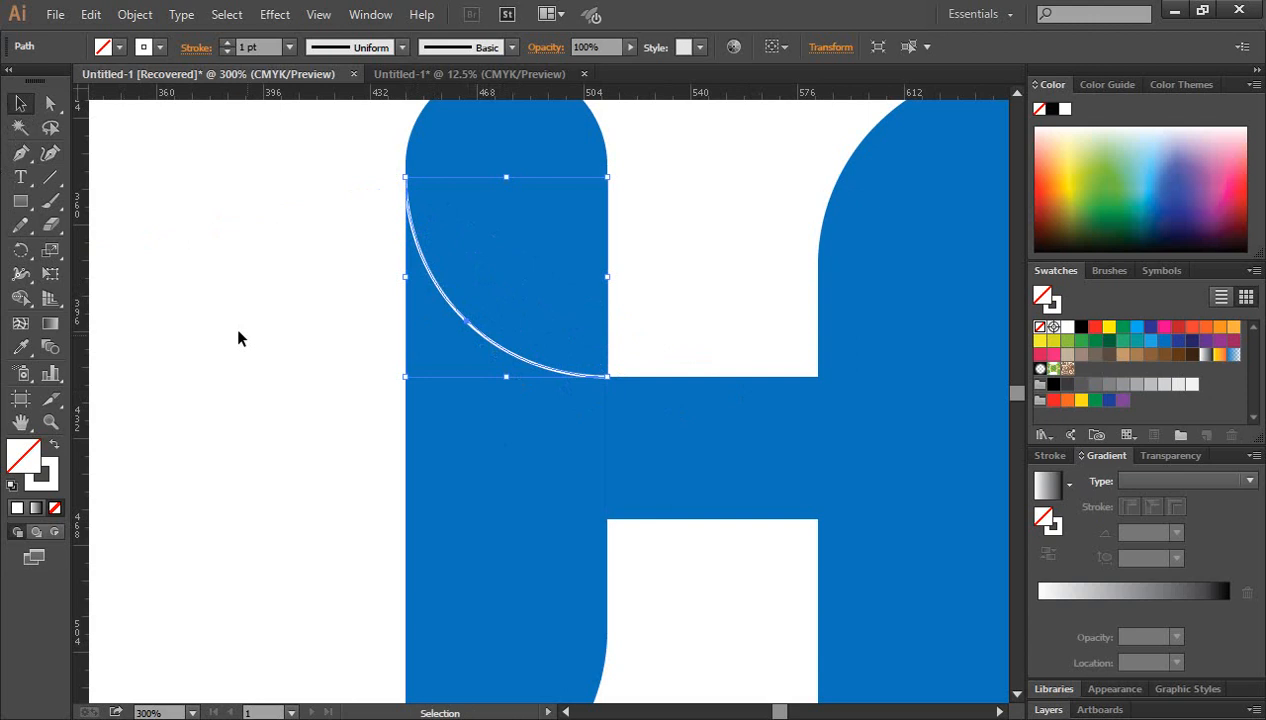
pyautogui.click(237, 339)
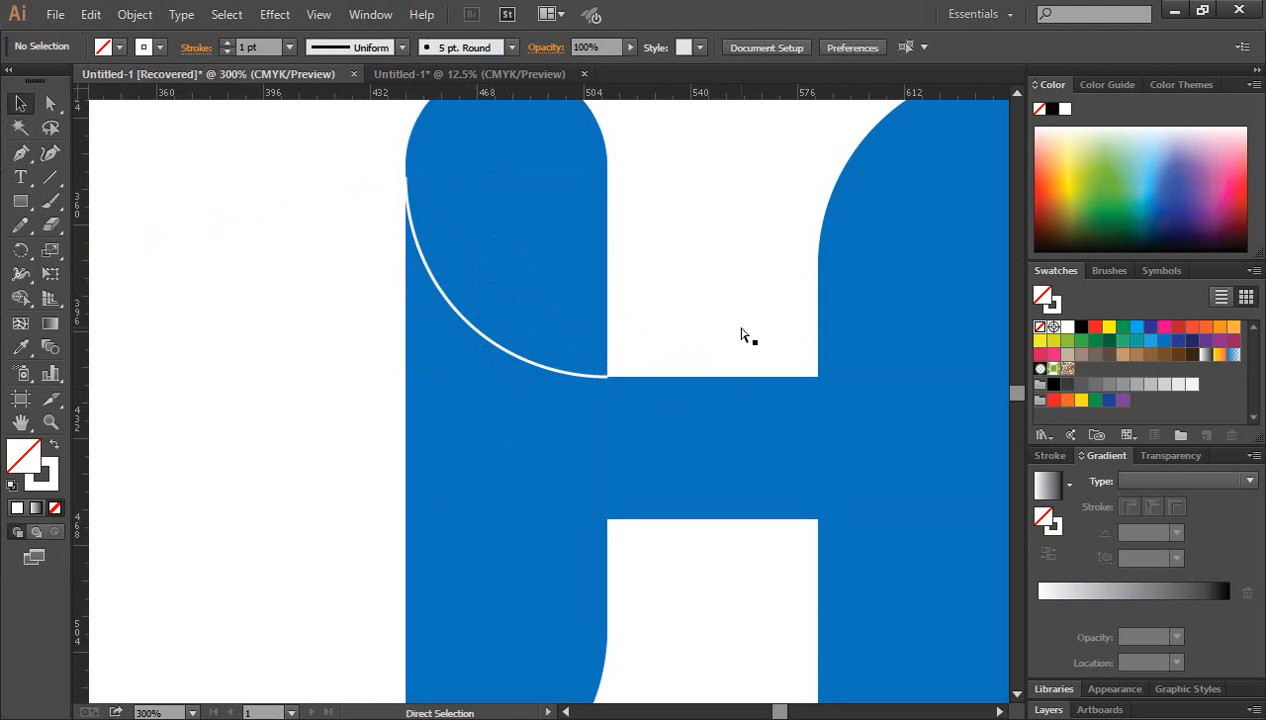
pyautogui.hotkey('ctrl', '-')
pyautogui.hotkey('ctrl', '-')
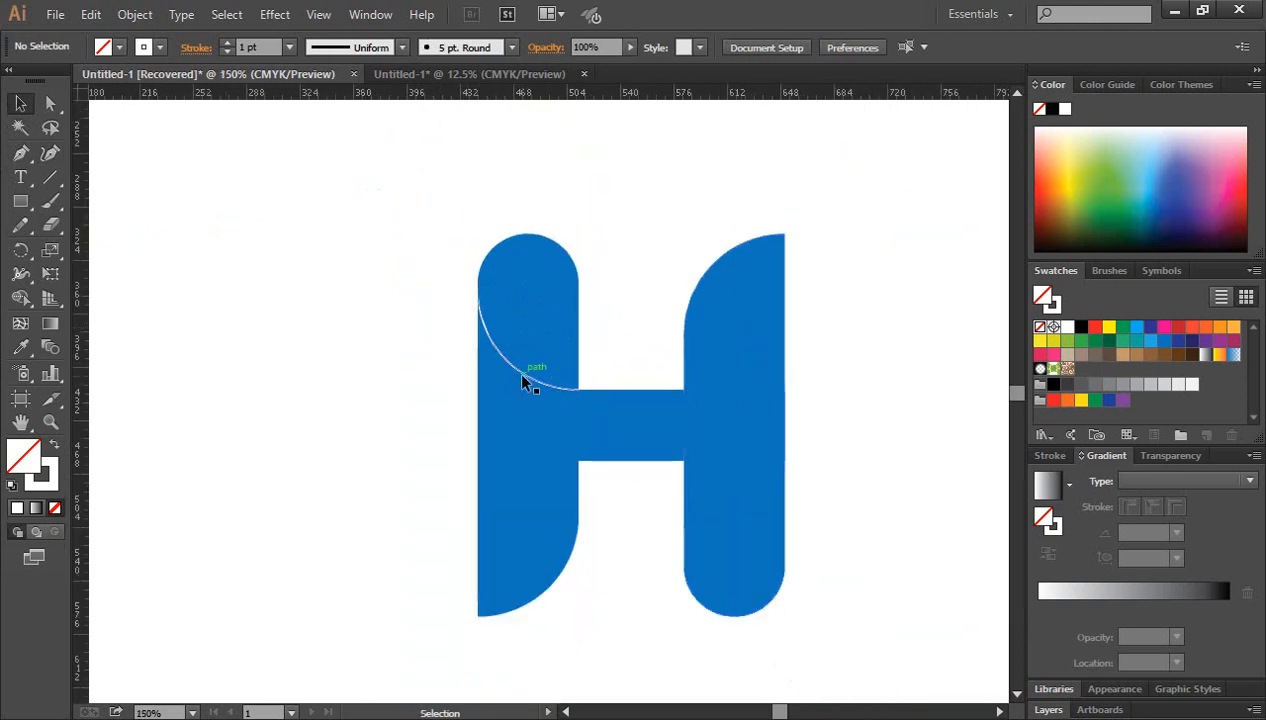
pyautogui.click(522, 378)
pyautogui.moveTo(522, 378); pyautogui.dragTo(746, 519)
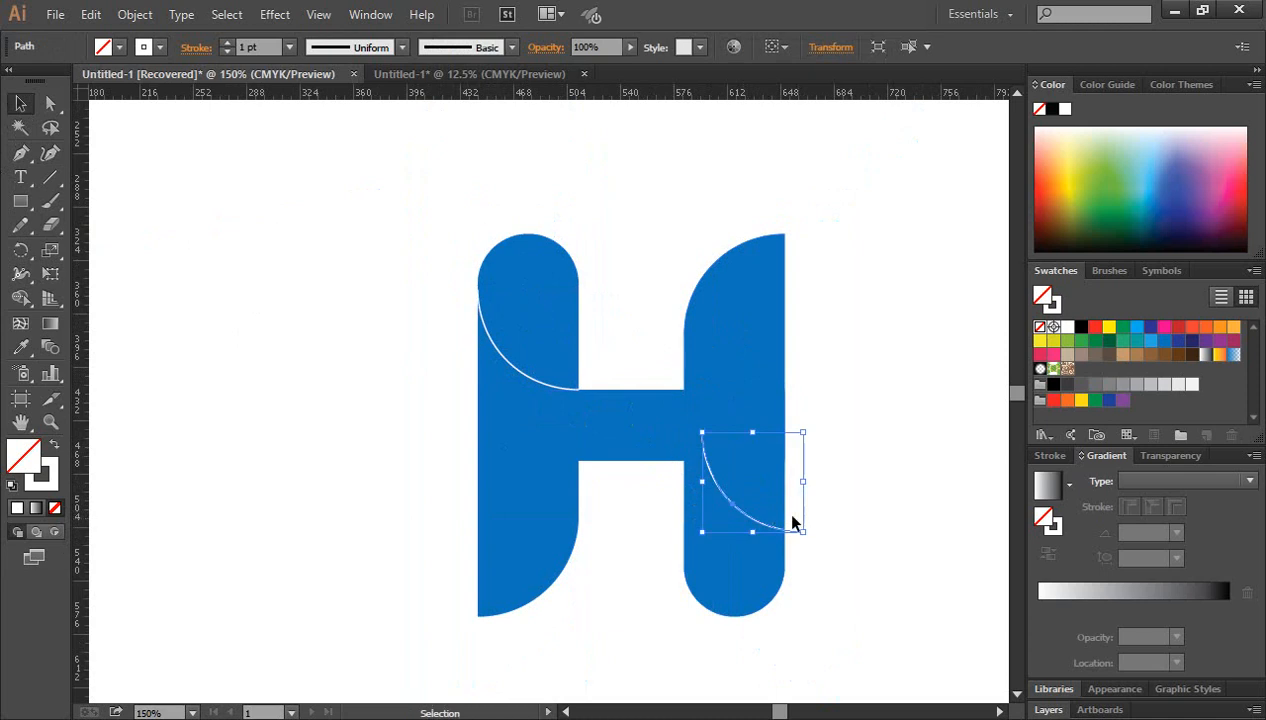
# Reflect the copied arc across the vertical axis and rotate it a quarter turn so it bulges toward the upper right.
pyautogui.rightClick(715, 477)
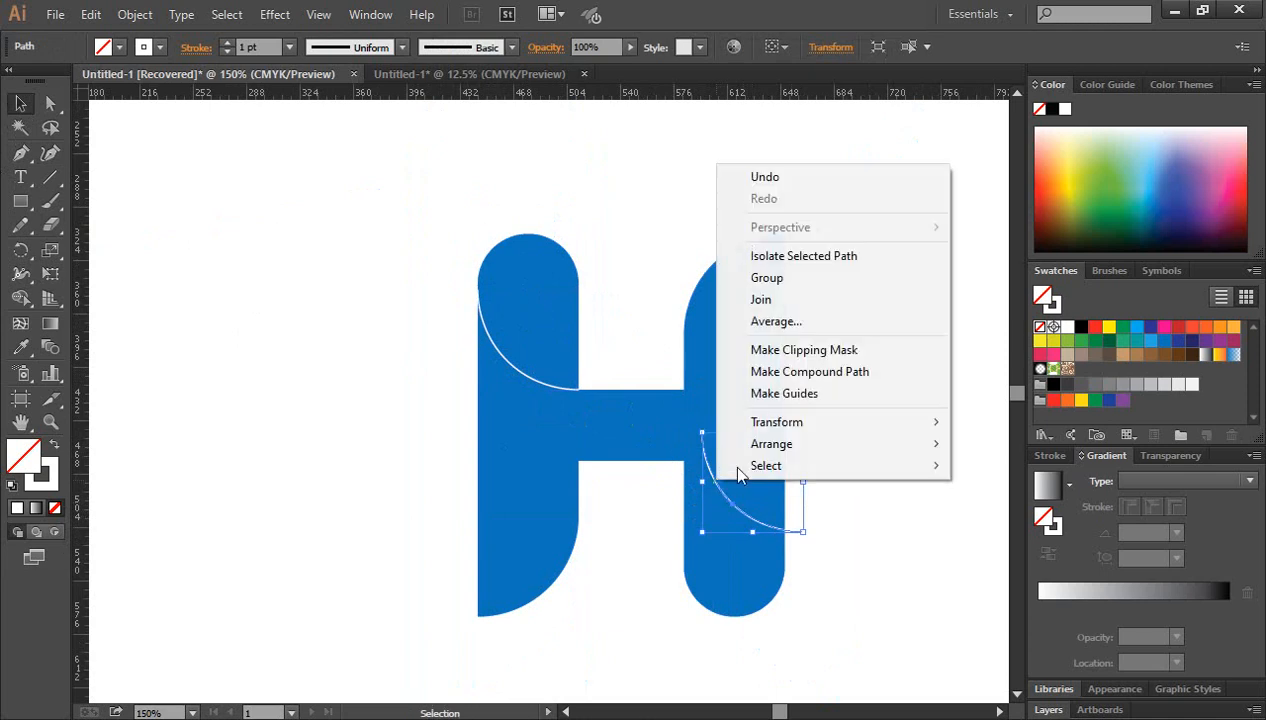
pyautogui.moveTo(797, 432)
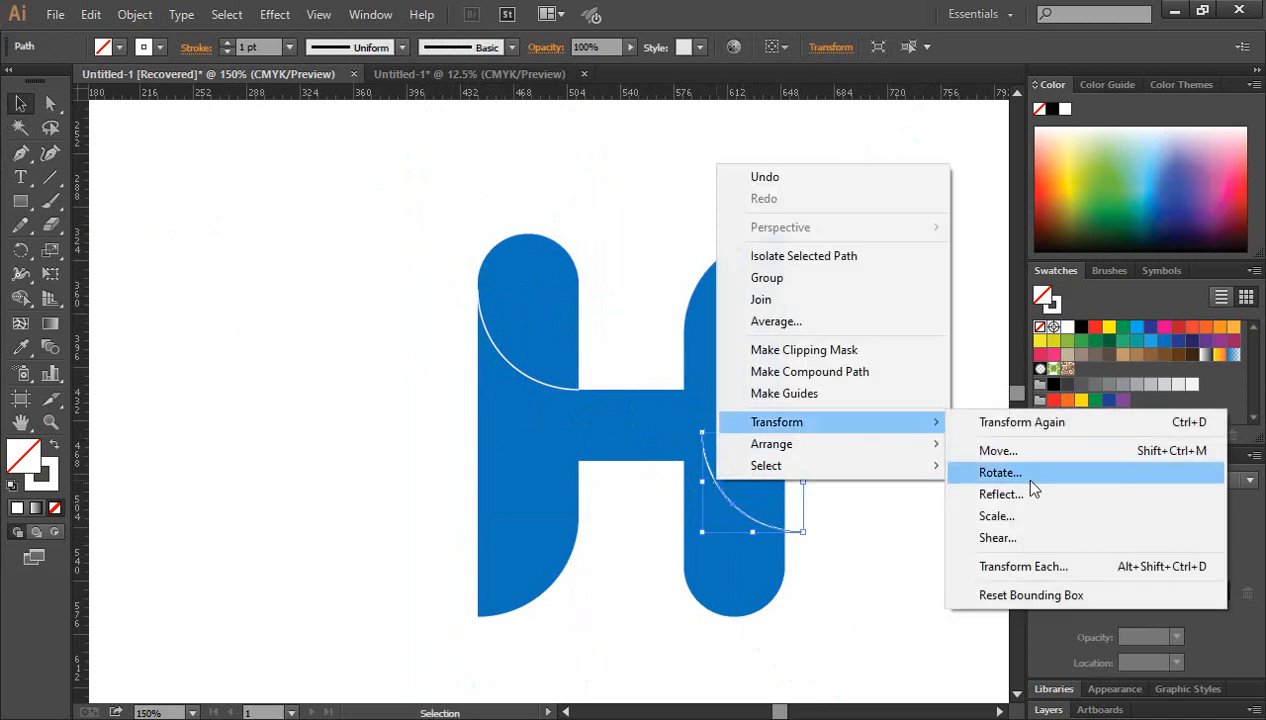
pyautogui.click(1003, 494)
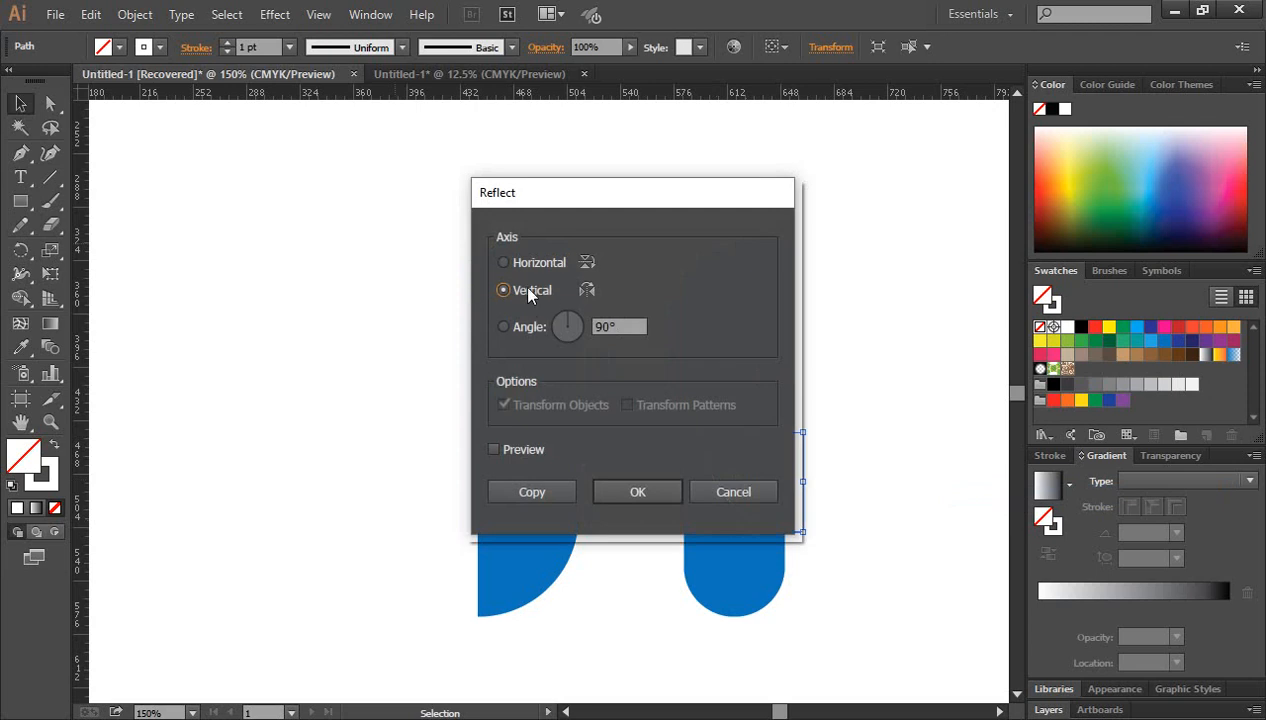
pyautogui.click(647, 489)
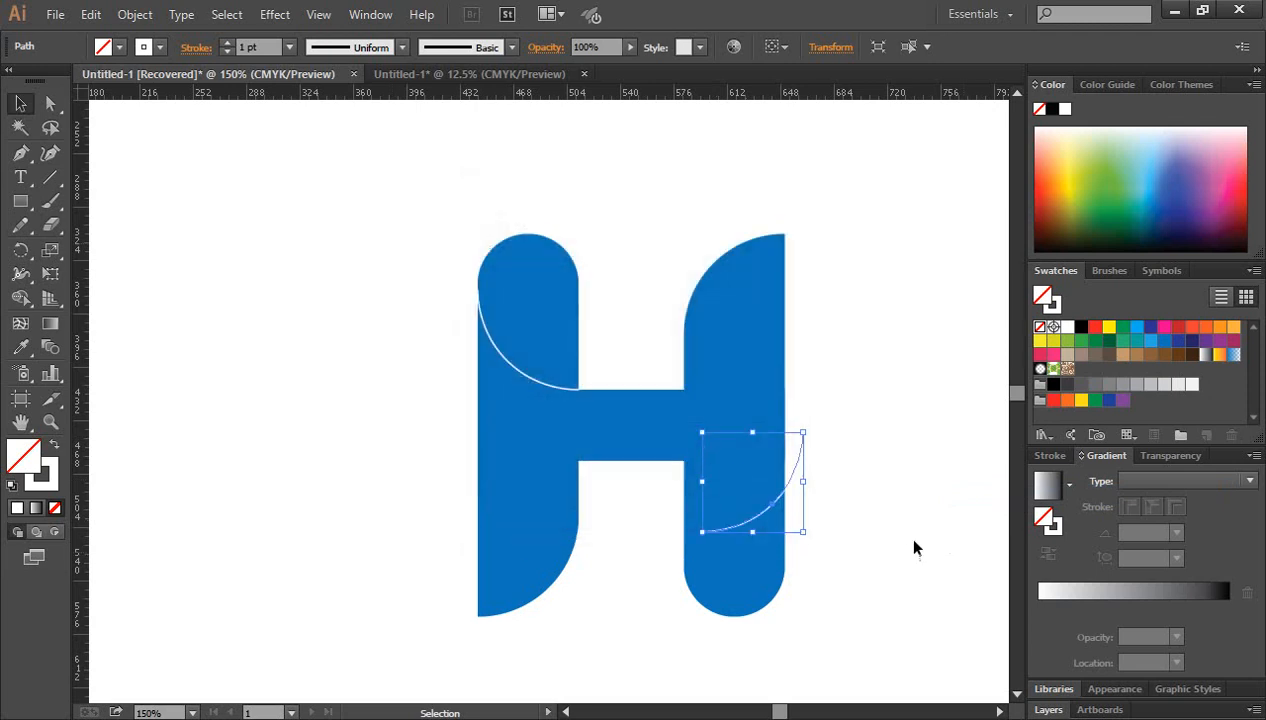
pyautogui.keyDown('ctrl'); pyautogui.keyDown('space'); pyautogui.click(744, 515); pyautogui.keyUp('space'); pyautogui.keyUp('ctrl')
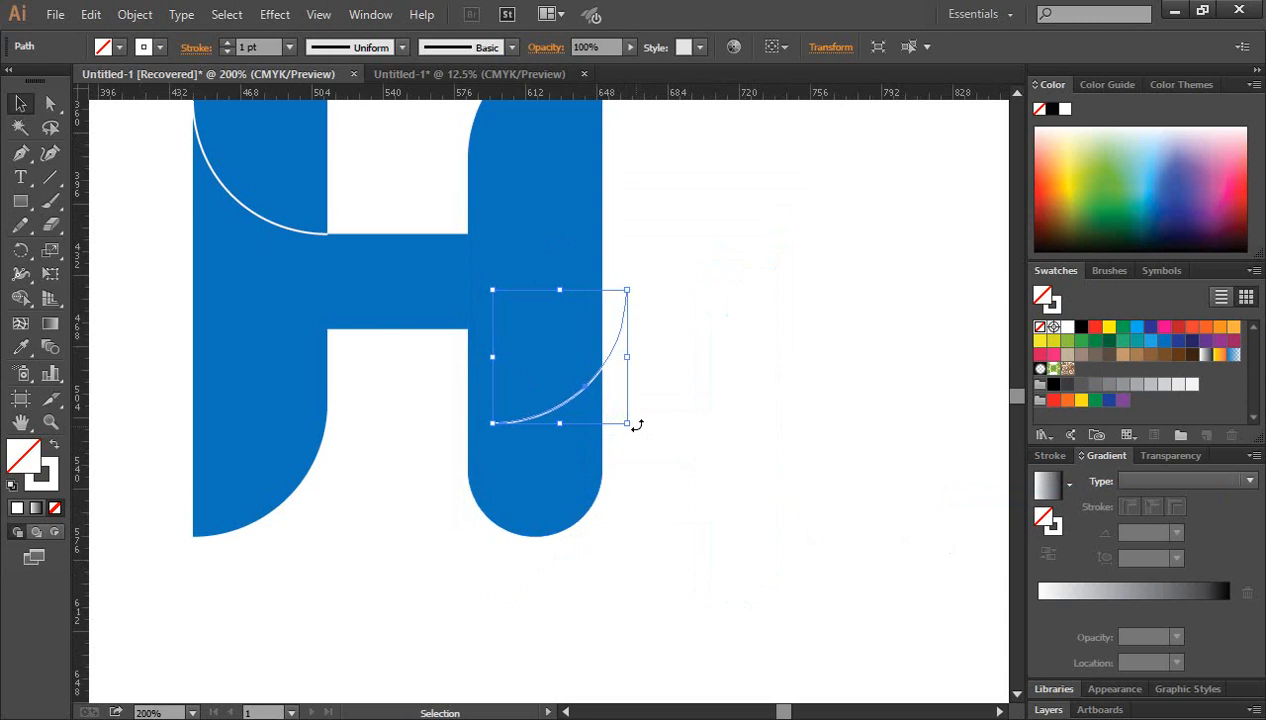
pyautogui.moveTo(637, 425); pyautogui.dragTo(652, 300)
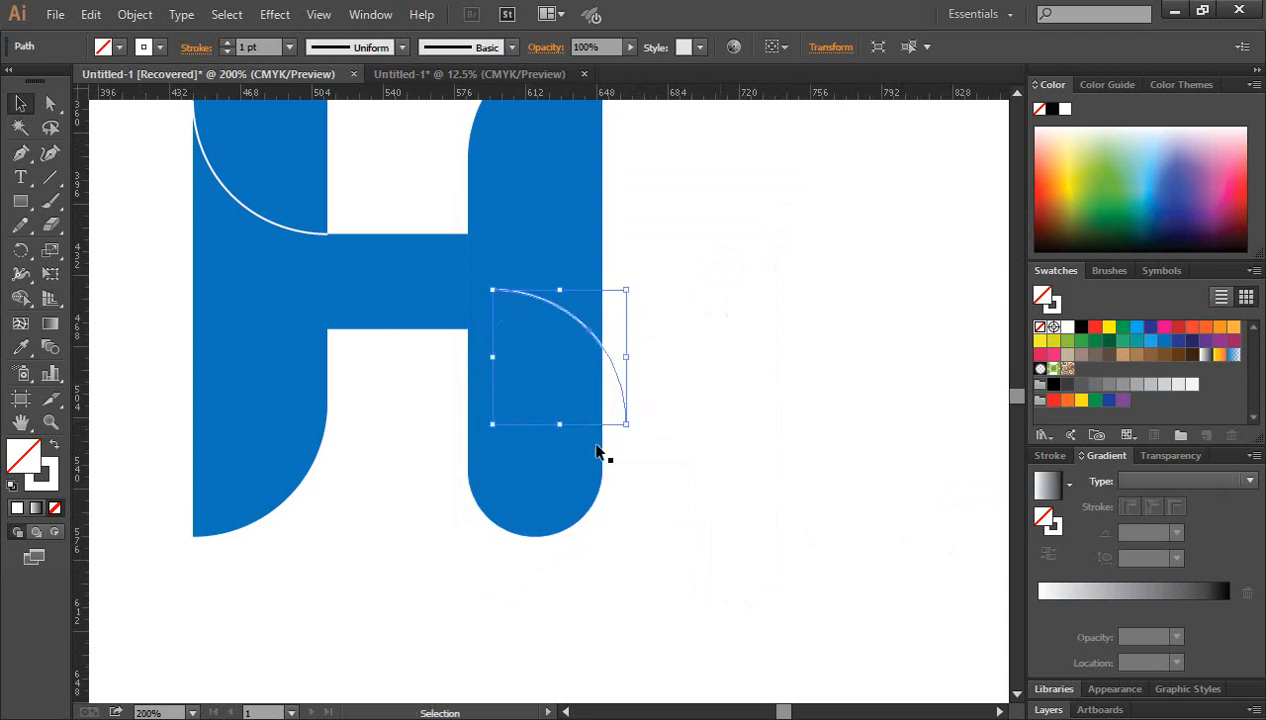
# Move the copied arc so it starts where the crossbar's bottom edge meets the right bar and ends at the bar's outer edge.
pyautogui.keyDown('ctrl'); pyautogui.keyDown('space'); pyautogui.click(503, 370); pyautogui.keyUp('space'); pyautogui.keyUp('ctrl')
pyautogui.keyDown('ctrl'); pyautogui.keyDown('space'); pyautogui.click(557, 415); pyautogui.keyUp('space'); pyautogui.keyUp('ctrl')
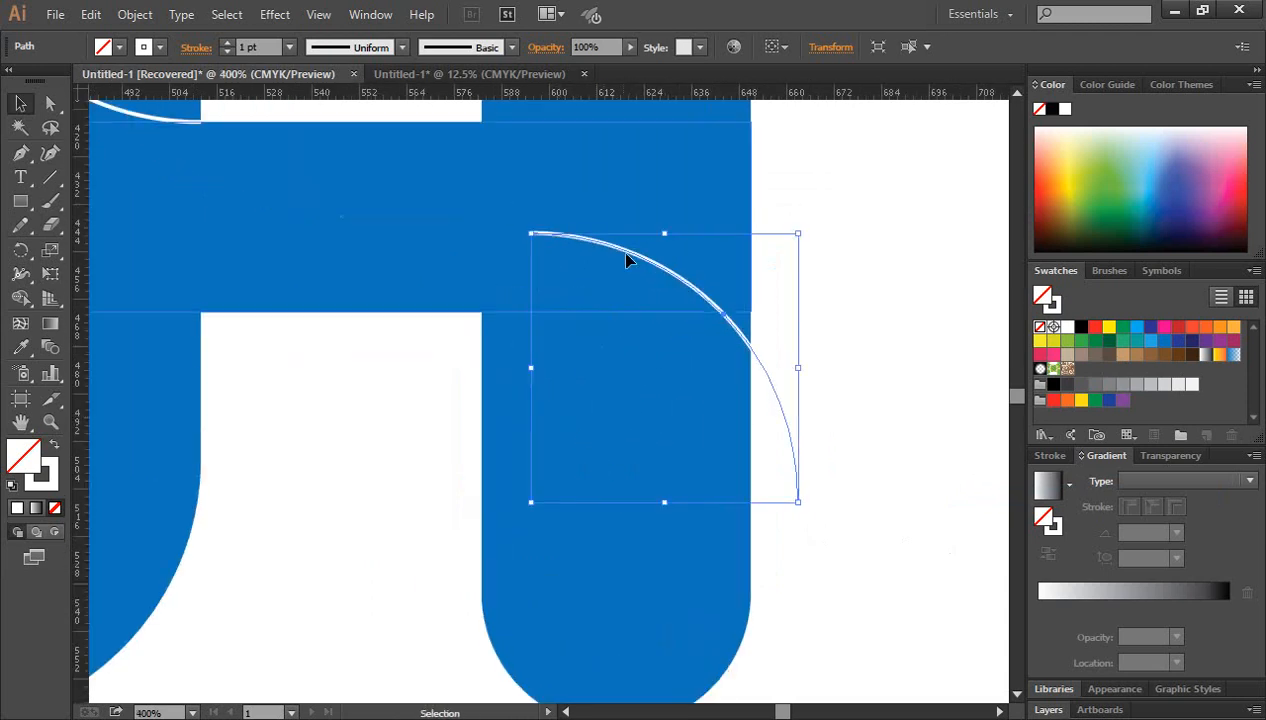
pyautogui.moveTo(637, 257); pyautogui.dragTo(591, 336)
pyautogui.click(851, 549)
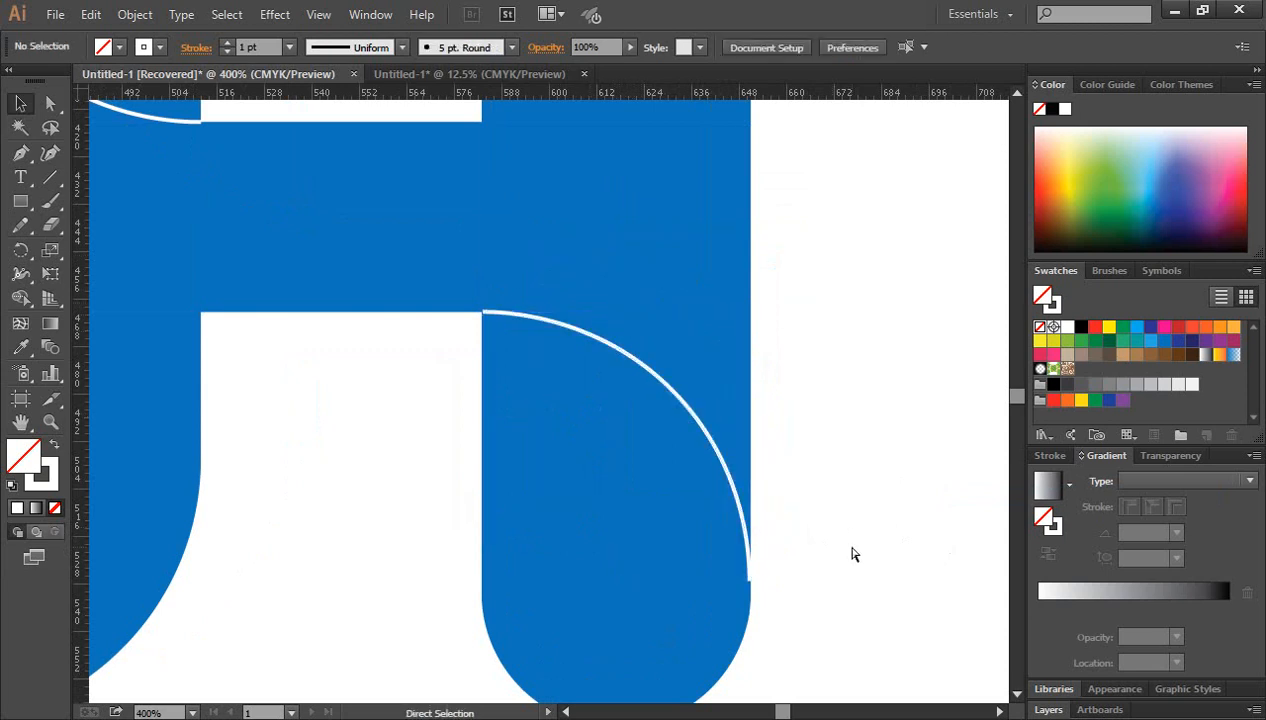
# Select the whole H and fill the left bar's upper section above the arc with dark blue using the Shape Builder tool.
pyautogui.hotkey('ctrl', '-')
pyautogui.hotkey('ctrl', '-')
pyautogui.hotkey('ctrl', '-')
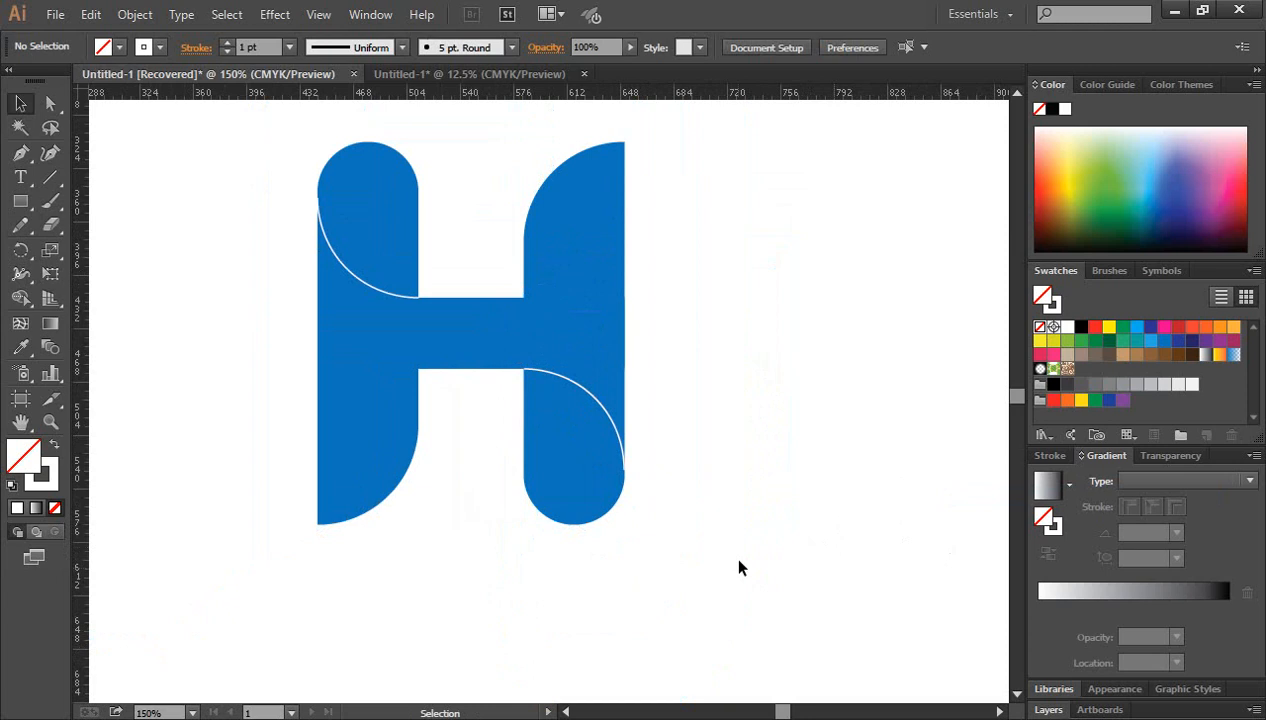
pyautogui.moveTo(475, 599); pyautogui.dragTo(542, 618)
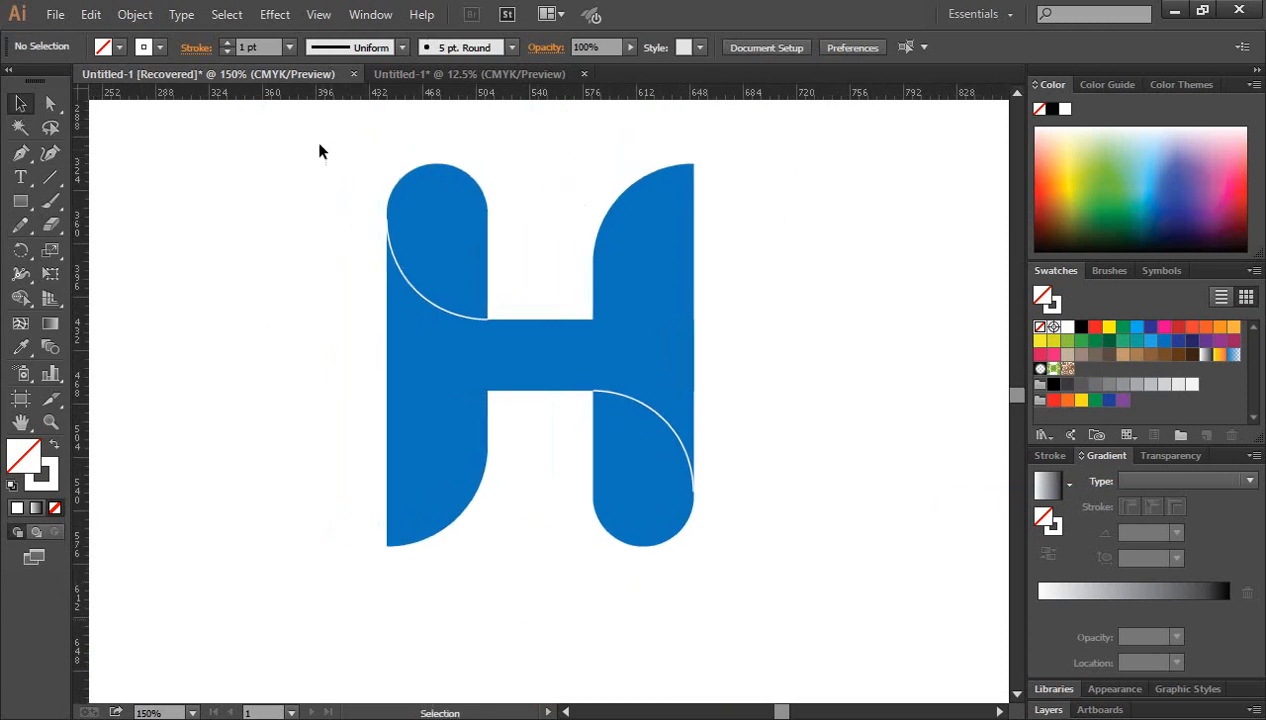
pyautogui.moveTo(319, 151); pyautogui.dragTo(795, 645)
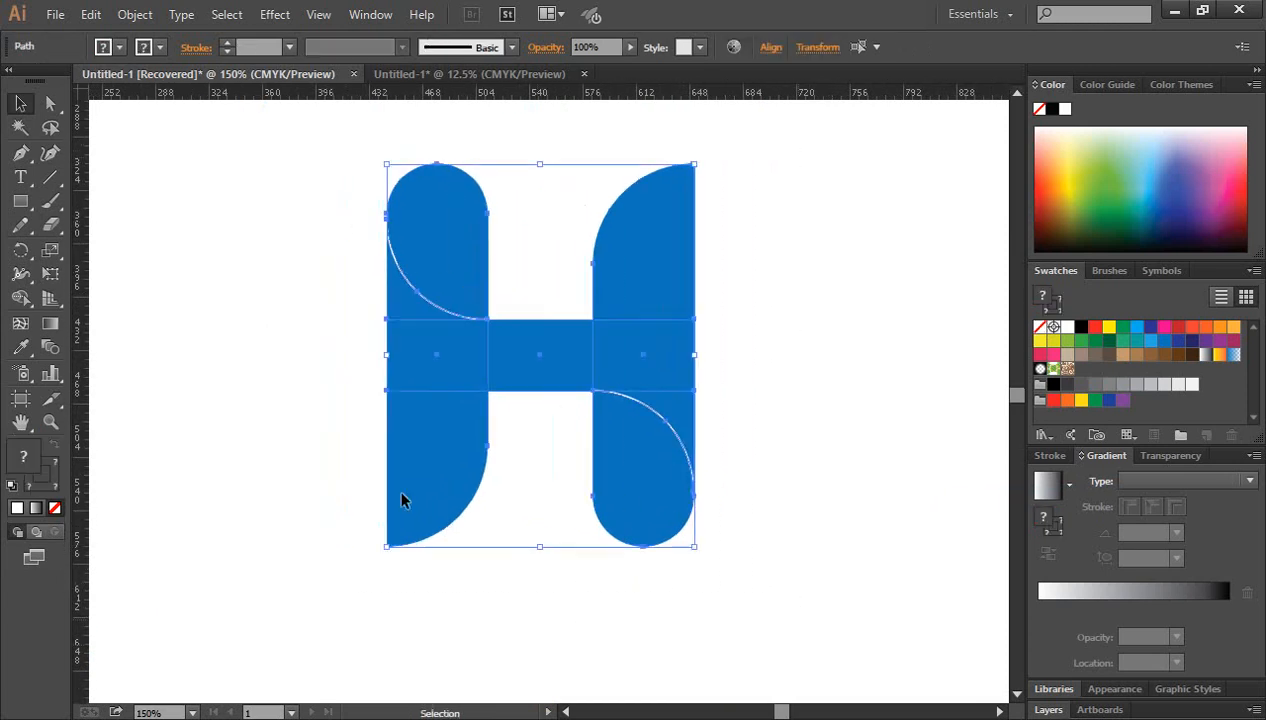
pyautogui.click(24, 300)
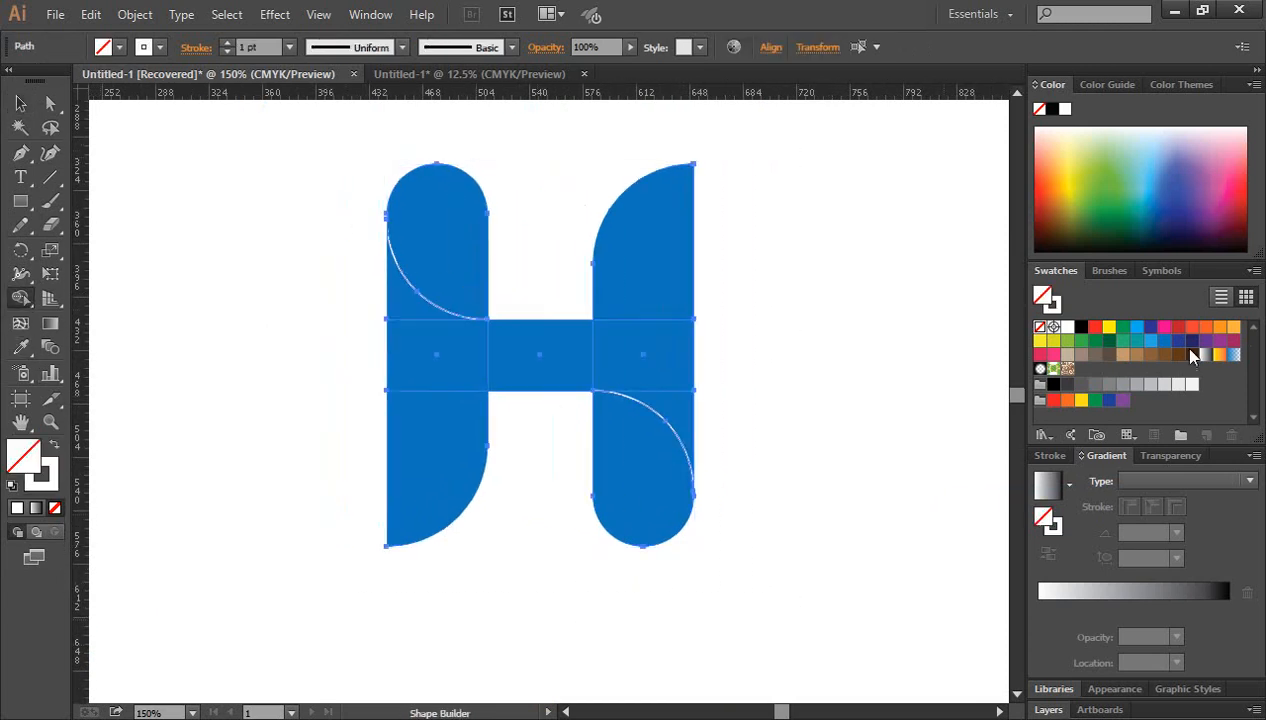
pyautogui.click(1150, 330)
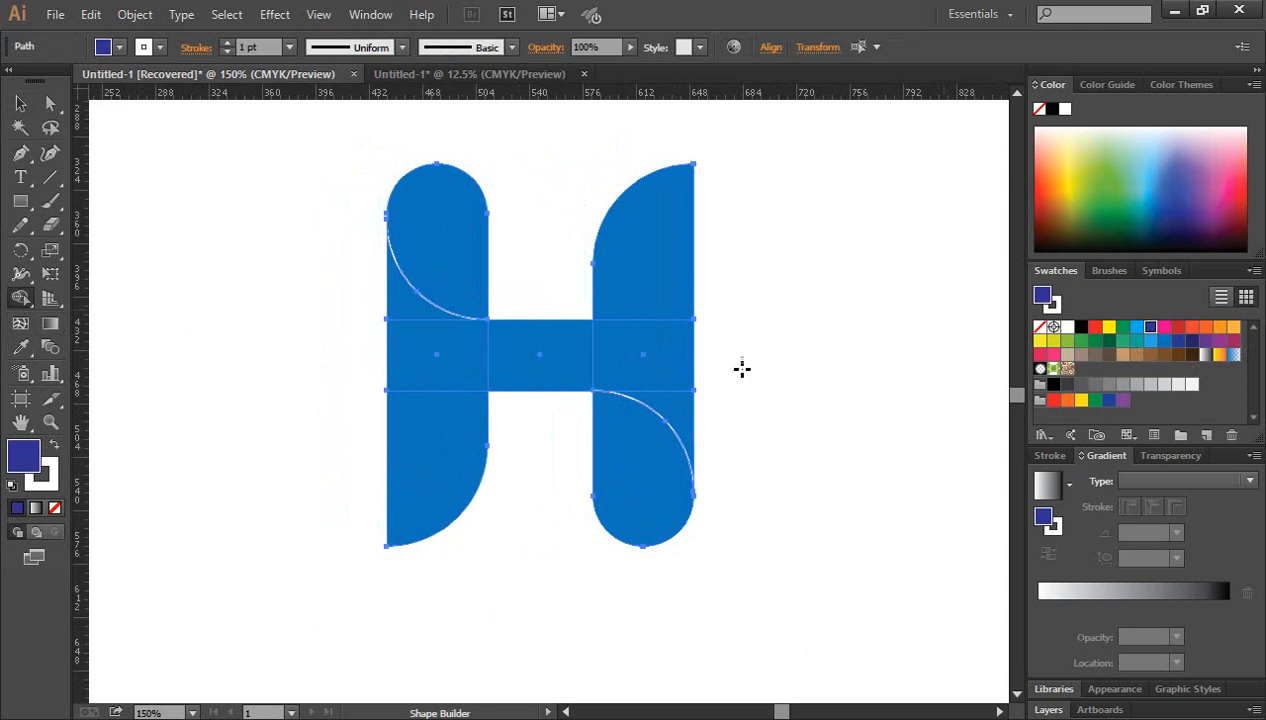
pyautogui.click(435, 251)
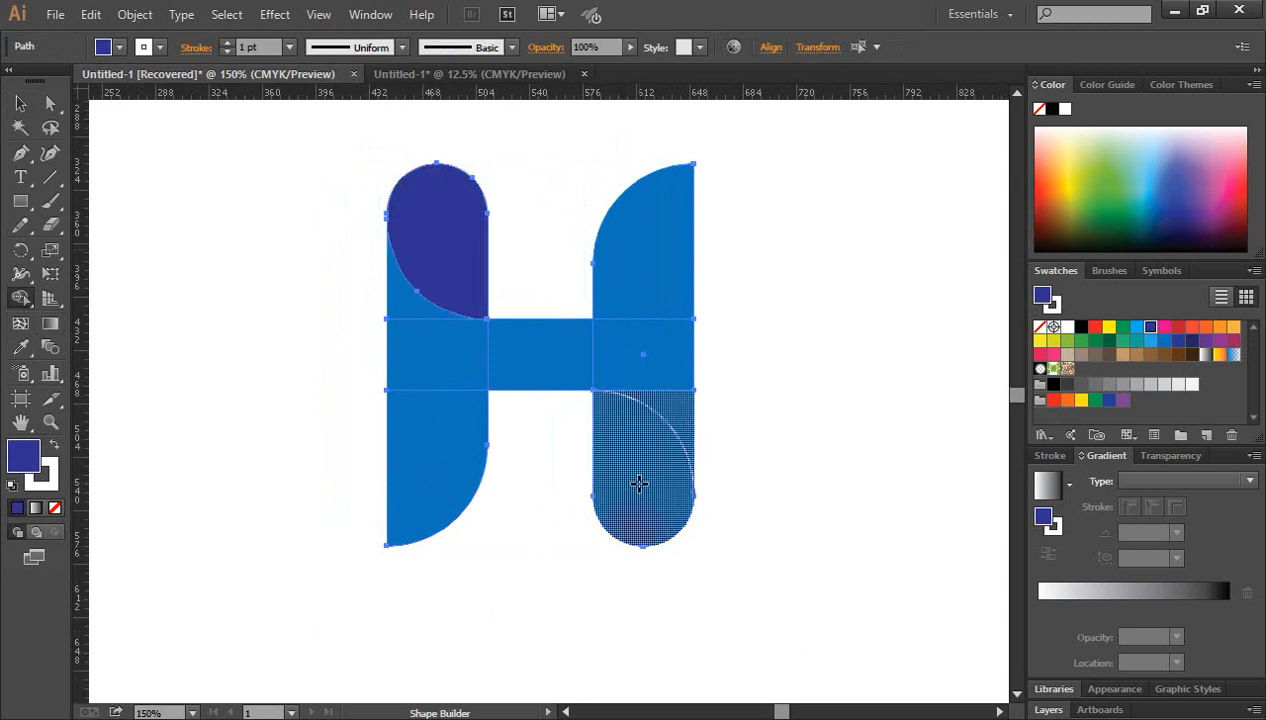
pyautogui.click(19, 104)
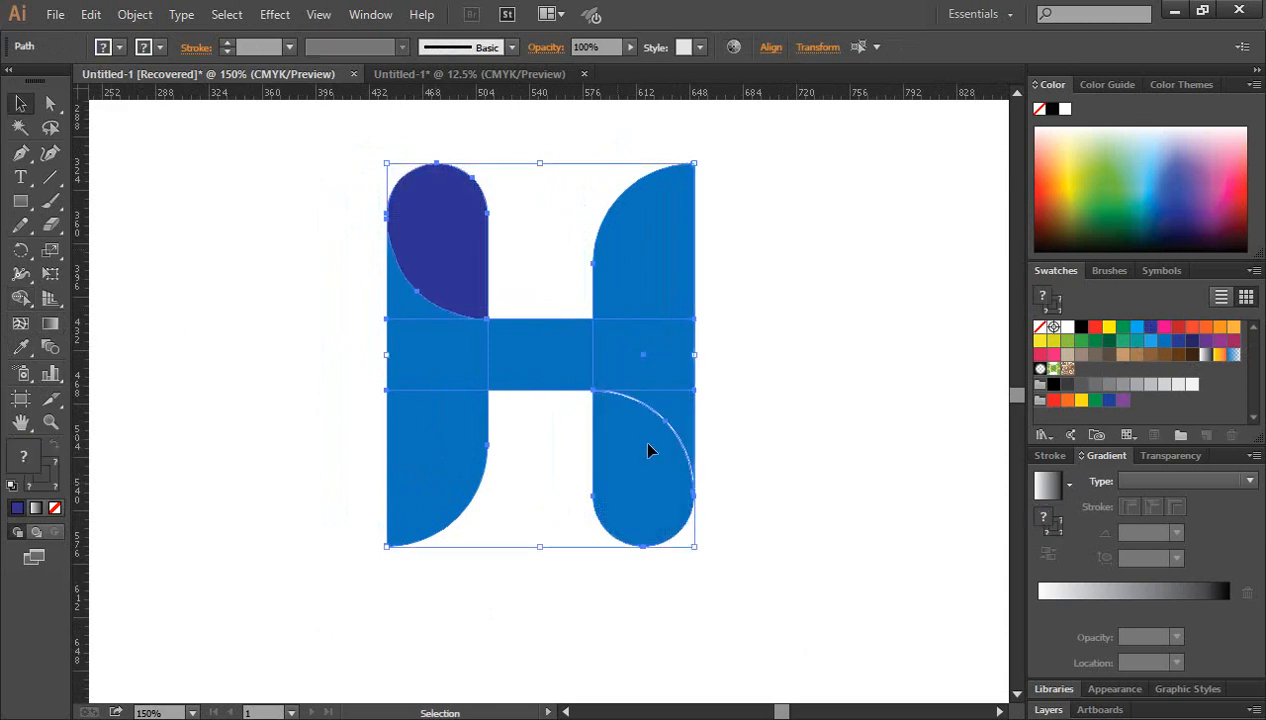
pyautogui.click(778, 477)
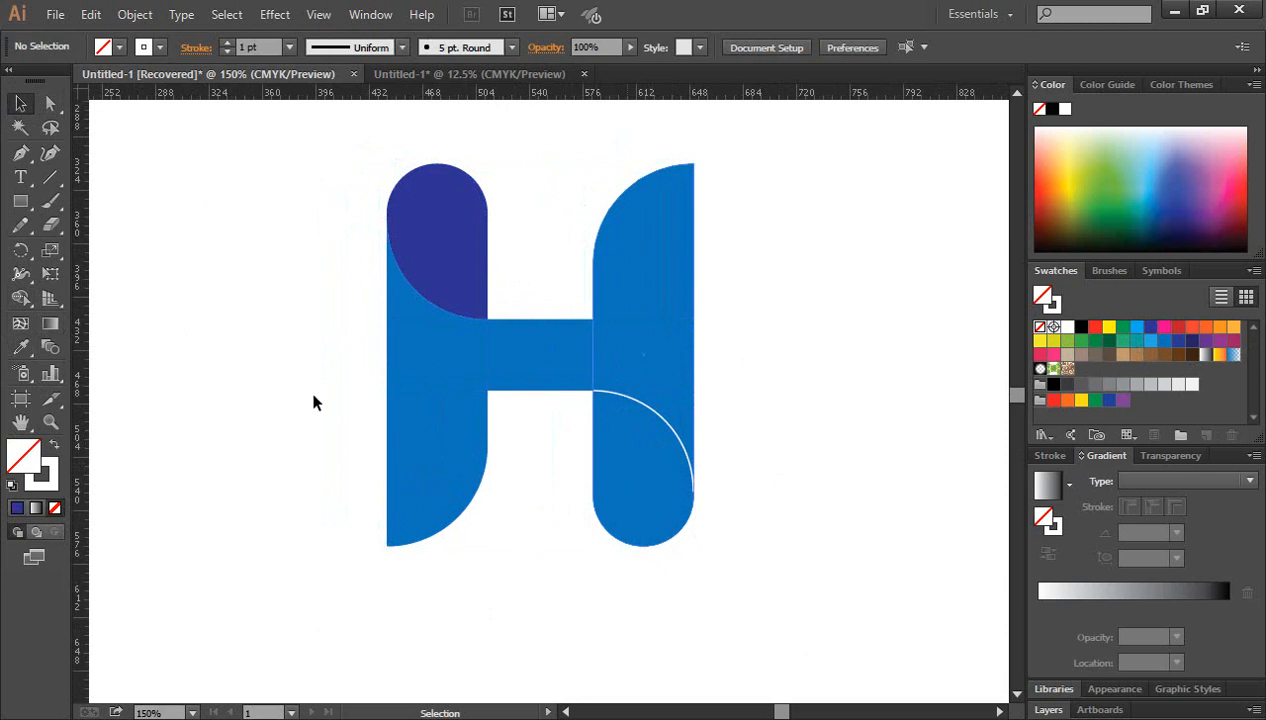
pyautogui.click(638, 422)
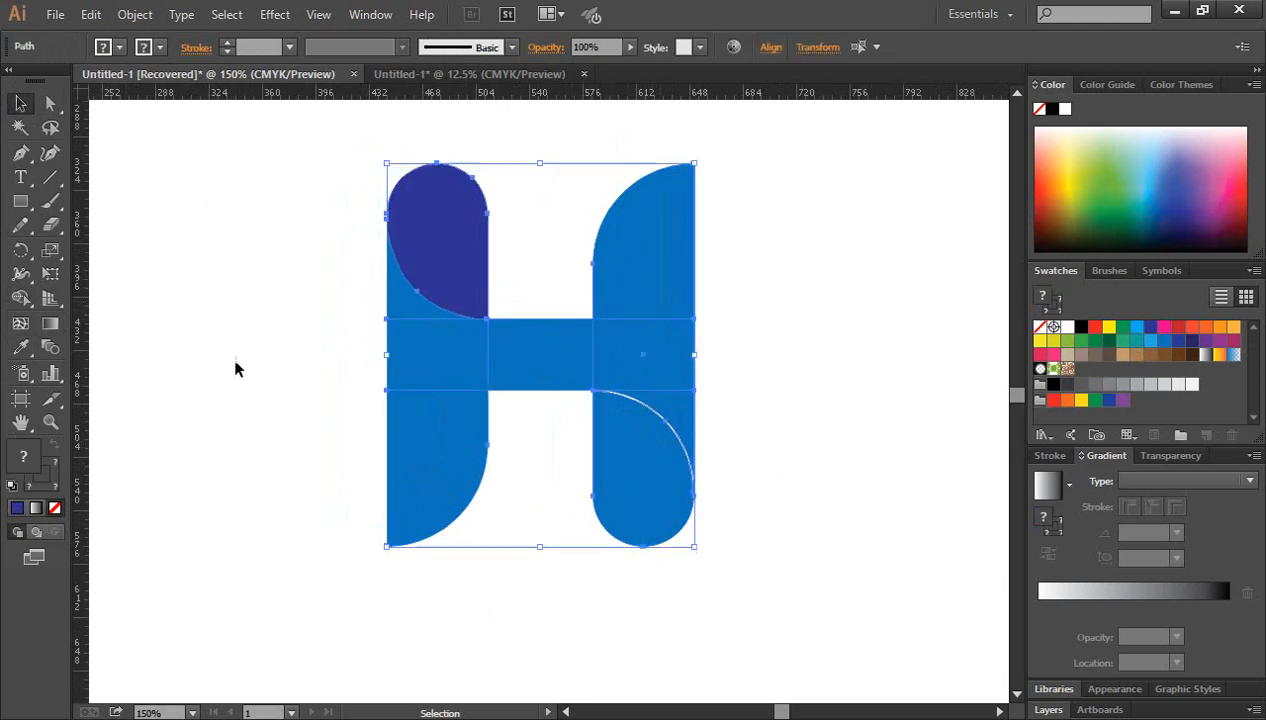
pyautogui.click(28, 294)
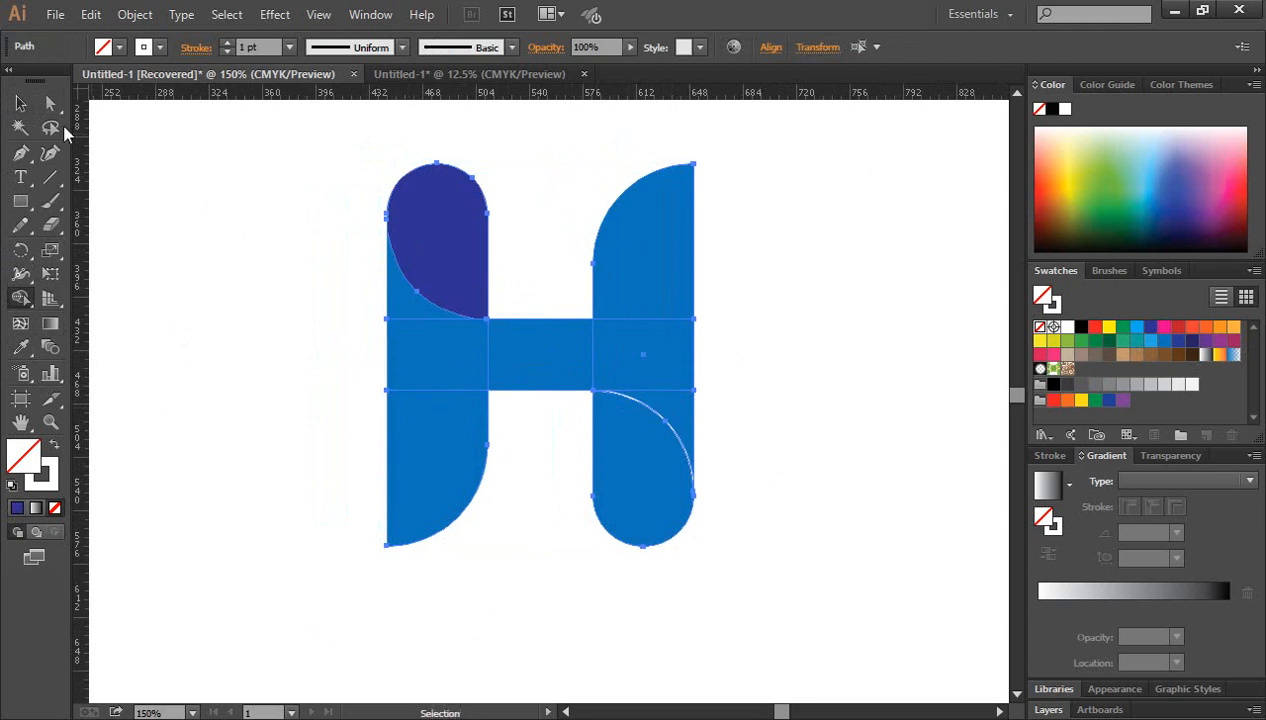
pyautogui.click(22, 105)
pyautogui.click(870, 497)
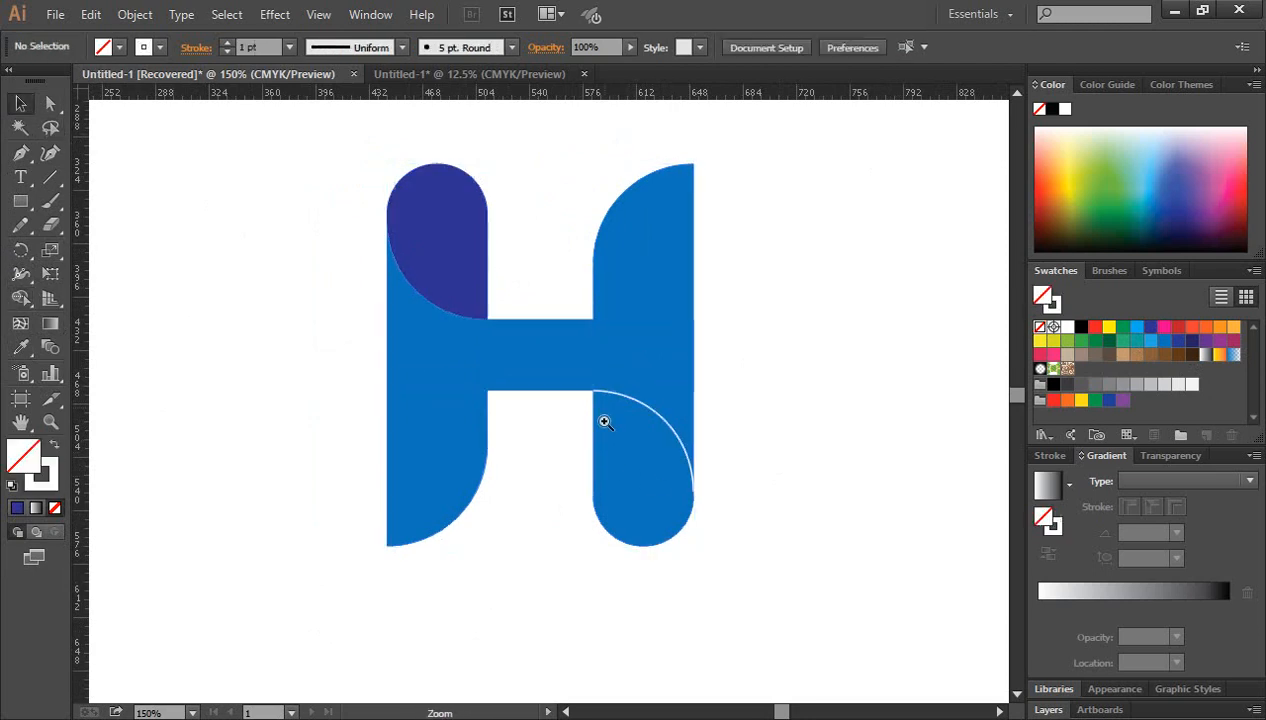
# Switch to outline view and examine the gap between the right arc's lower end and the bar's outer edge.
pyautogui.keyDown('ctrl'); pyautogui.click(603, 420); pyautogui.keyUp('ctrl')
pyautogui.keyDown('ctrl'); pyautogui.click(584, 421); pyautogui.keyUp('ctrl')
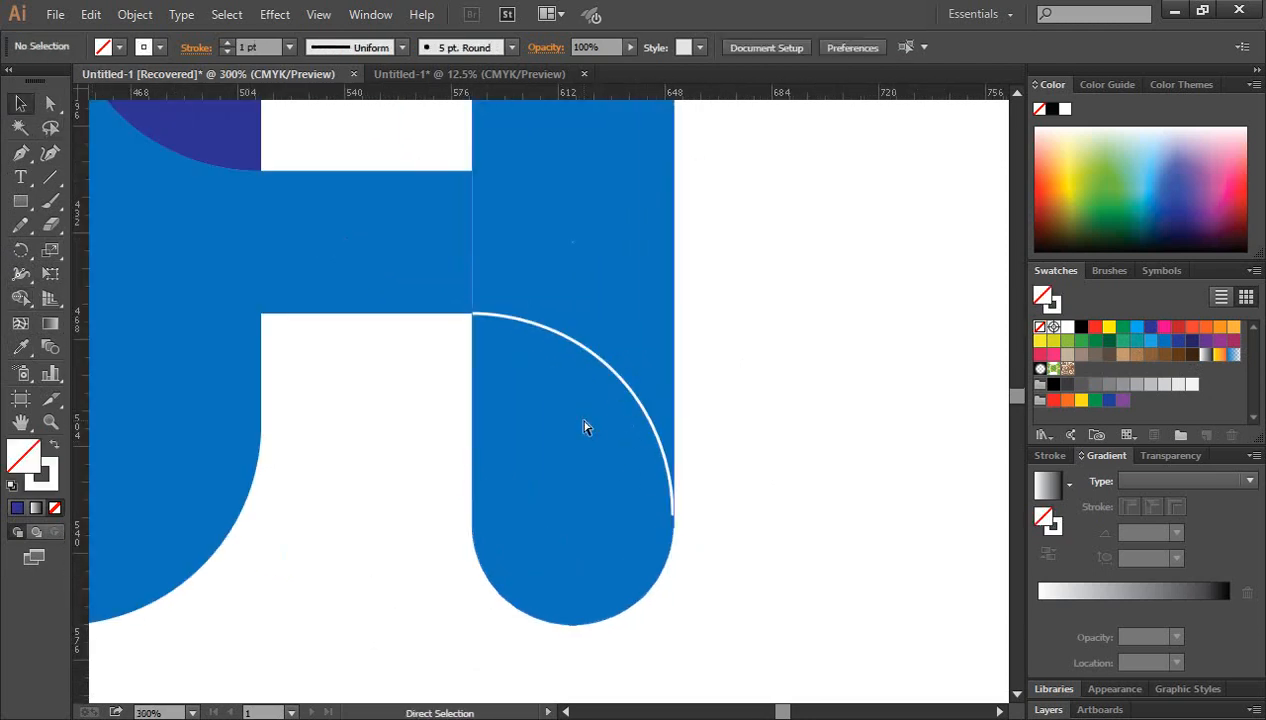
pyautogui.hotkey('ctrl', 'y')
pyautogui.keyDown('ctrl'); pyautogui.click(614, 490); pyautogui.keyUp('ctrl')
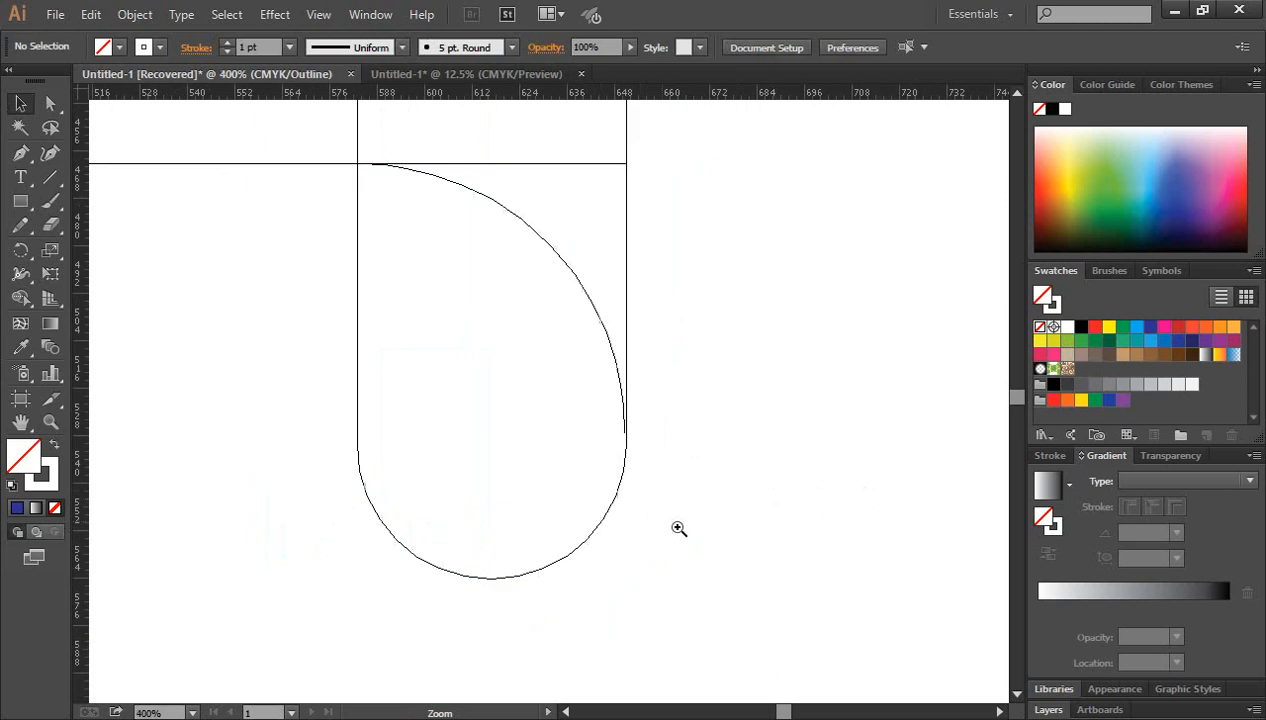
pyautogui.keyDown('ctrl'); pyautogui.click(614, 443); pyautogui.keyUp('ctrl')
pyautogui.keyDown('ctrl'); pyautogui.click(559, 407); pyautogui.keyUp('ctrl')
pyautogui.keyDown('ctrl'); pyautogui.click(557, 390); pyautogui.keyUp('ctrl')
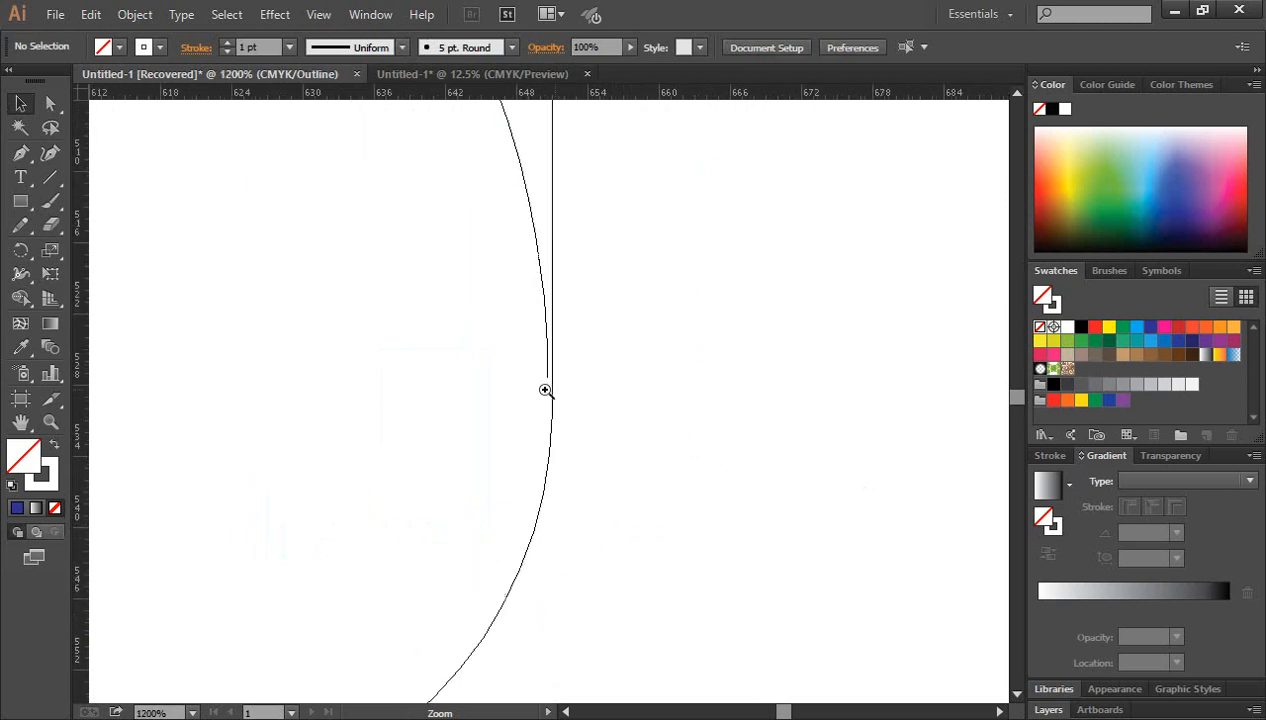
pyautogui.click(50, 103)
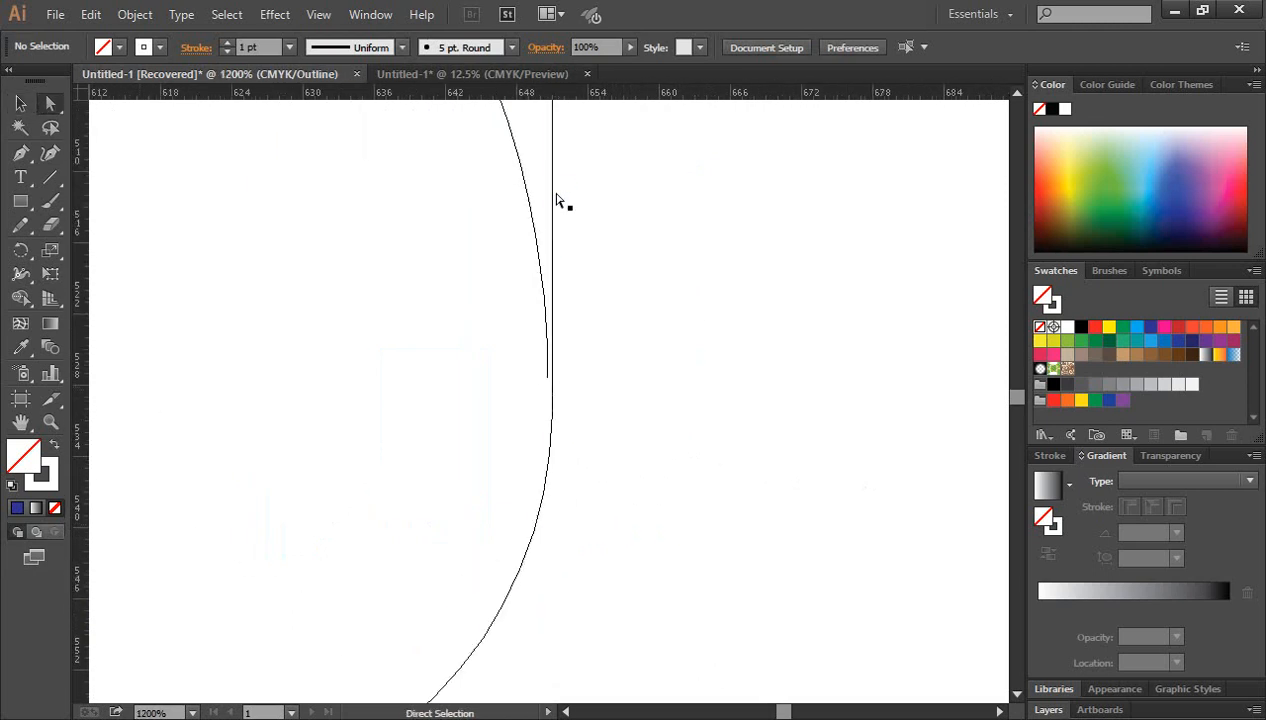
pyautogui.click(524, 170)
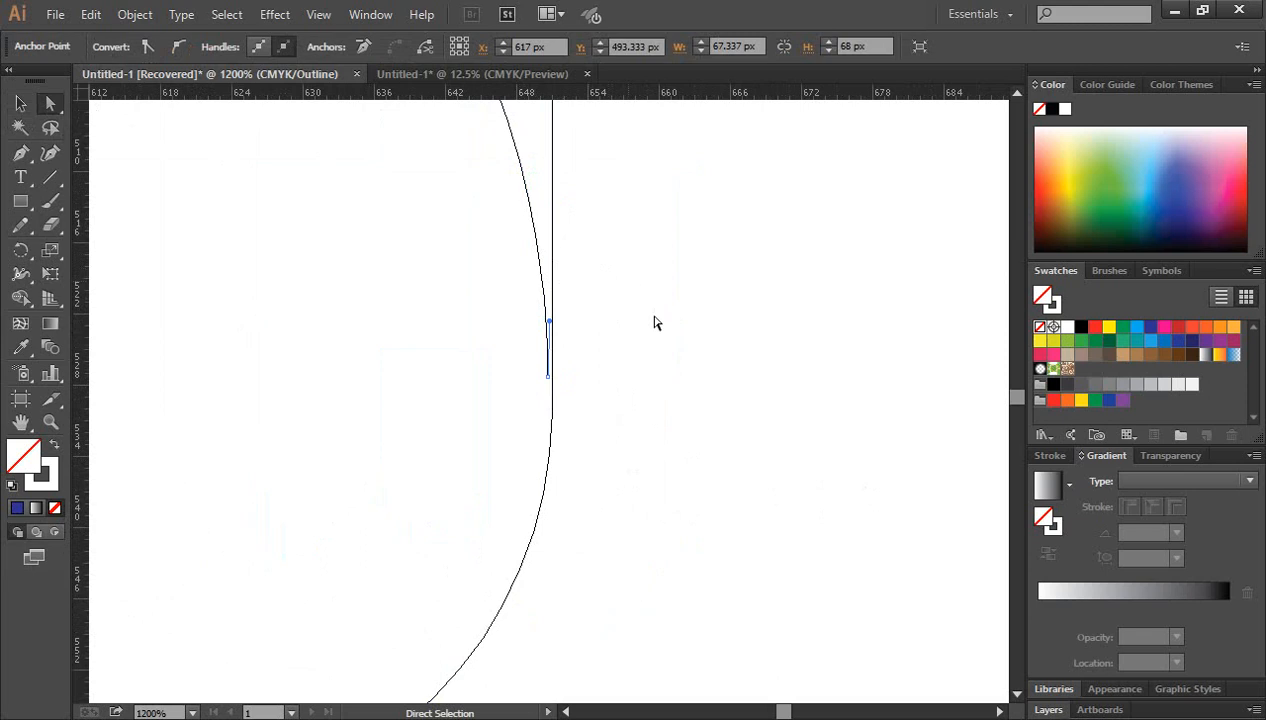
pyautogui.click(137, 185)
pyautogui.press('a')
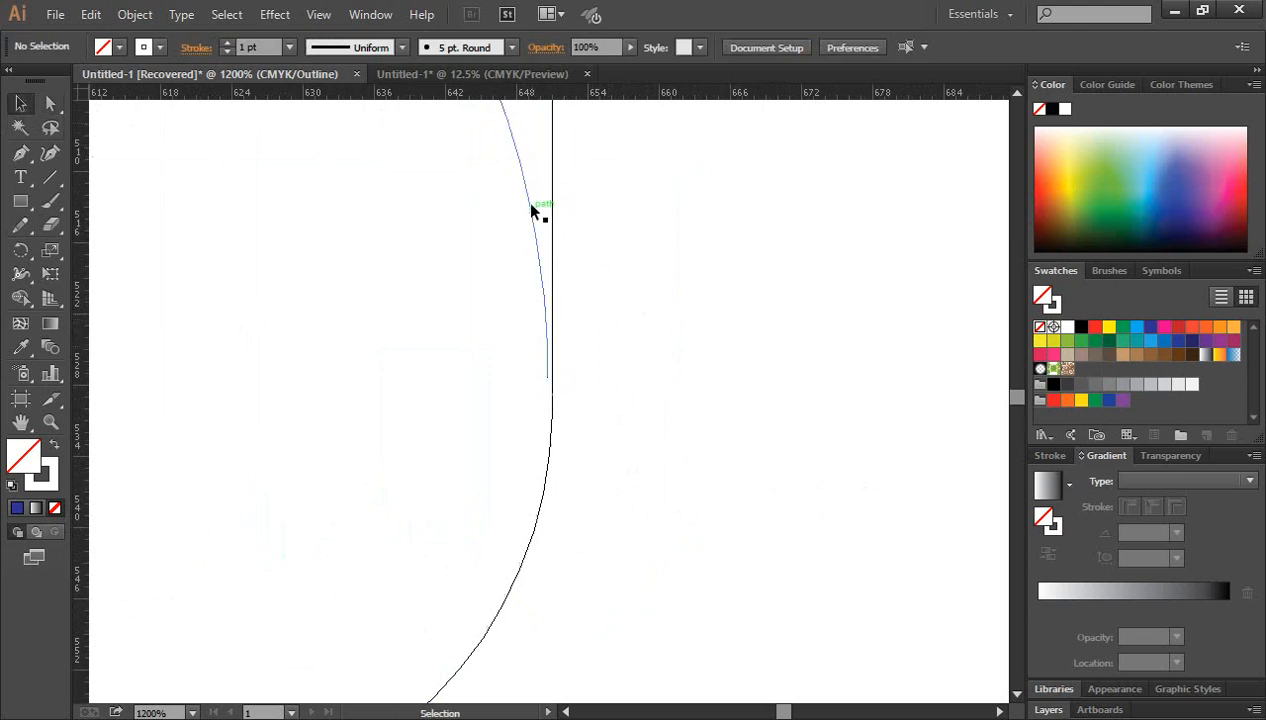
# Stretch the right arc's outer side until its lower end touches the right bar's outer edge.
pyautogui.click(531, 203)
pyautogui.press('v')
pyautogui.scroll(5, 611, 287)
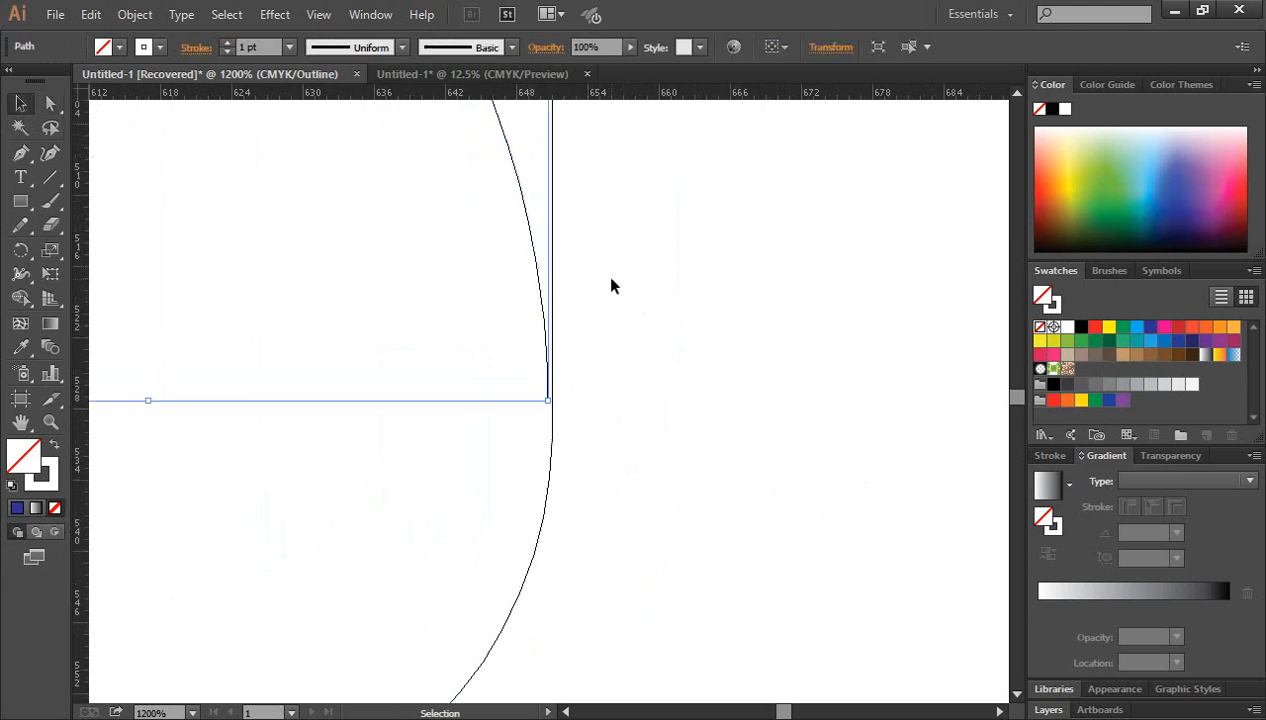
pyautogui.moveTo(549, 233); pyautogui.dragTo(552, 233)
pyautogui.click(675, 353)
pyautogui.press('a')
pyautogui.hotkey('ctrl', '-')
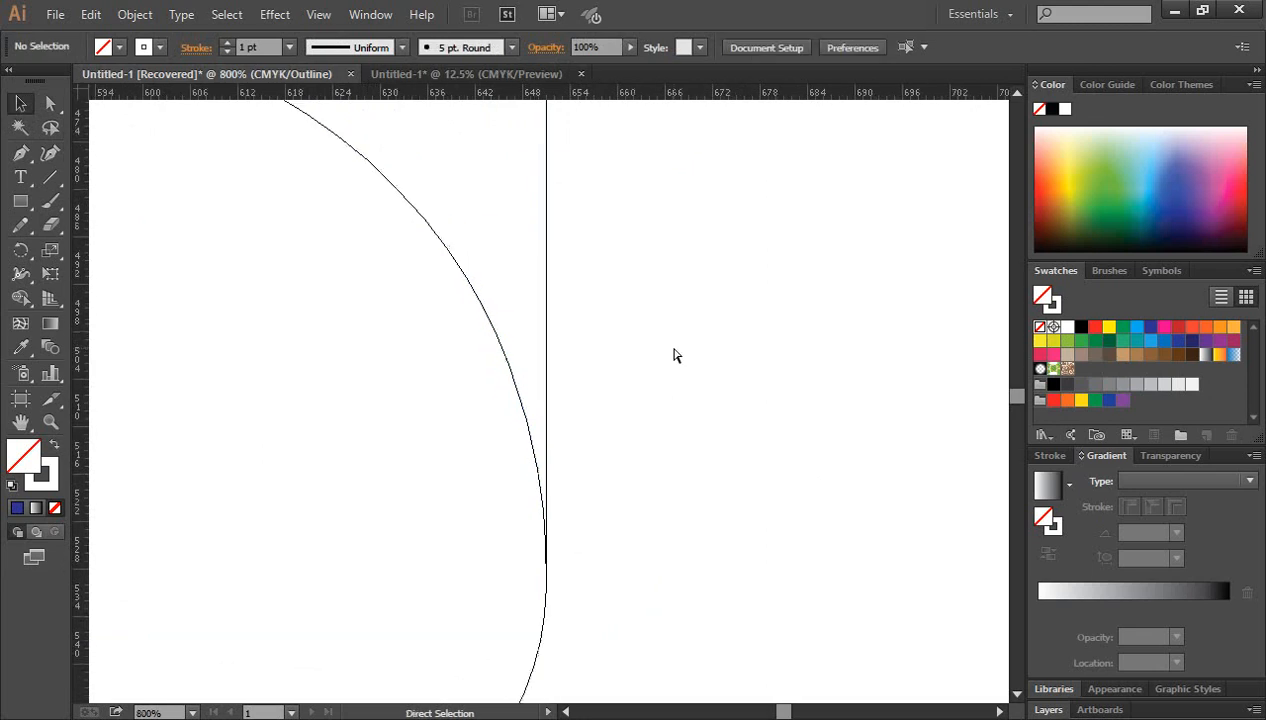
# Stretch the right arc's inner side until its upper end touches the right bar's inner edge.
pyautogui.hotkey('ctrl', '-')
pyautogui.hotkey('ctrl', '-')
pyautogui.hotkey('ctrl', '-')
pyautogui.hotkey('ctrl', '-')
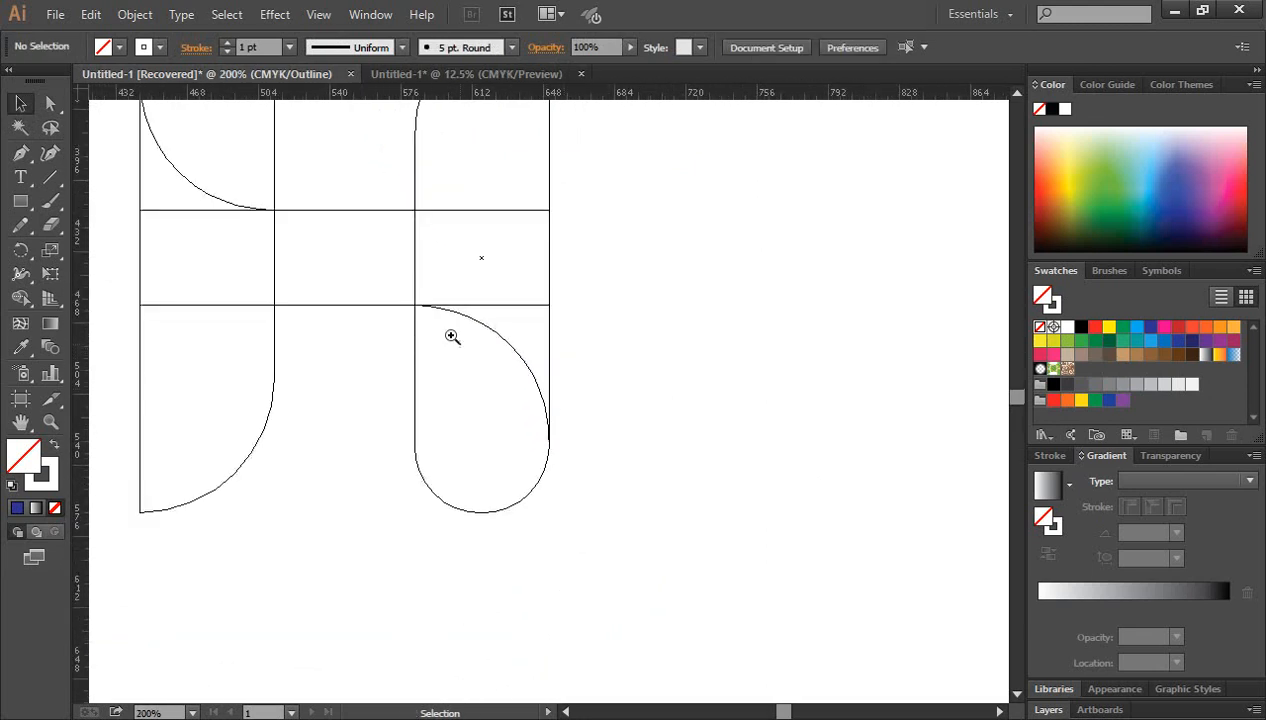
pyautogui.click(452, 336)
pyautogui.click(524, 410)
pyautogui.click(516, 398)
pyautogui.click(538, 375)
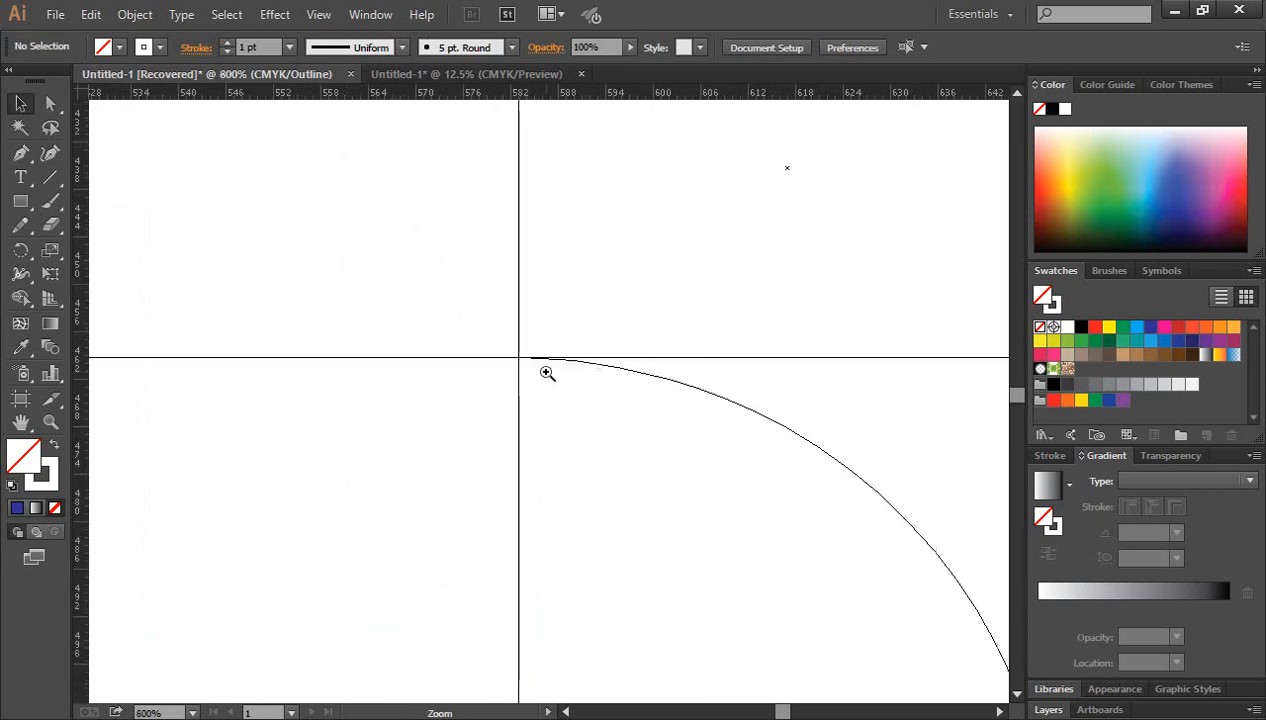
pyautogui.click(562, 435)
pyautogui.click(588, 406)
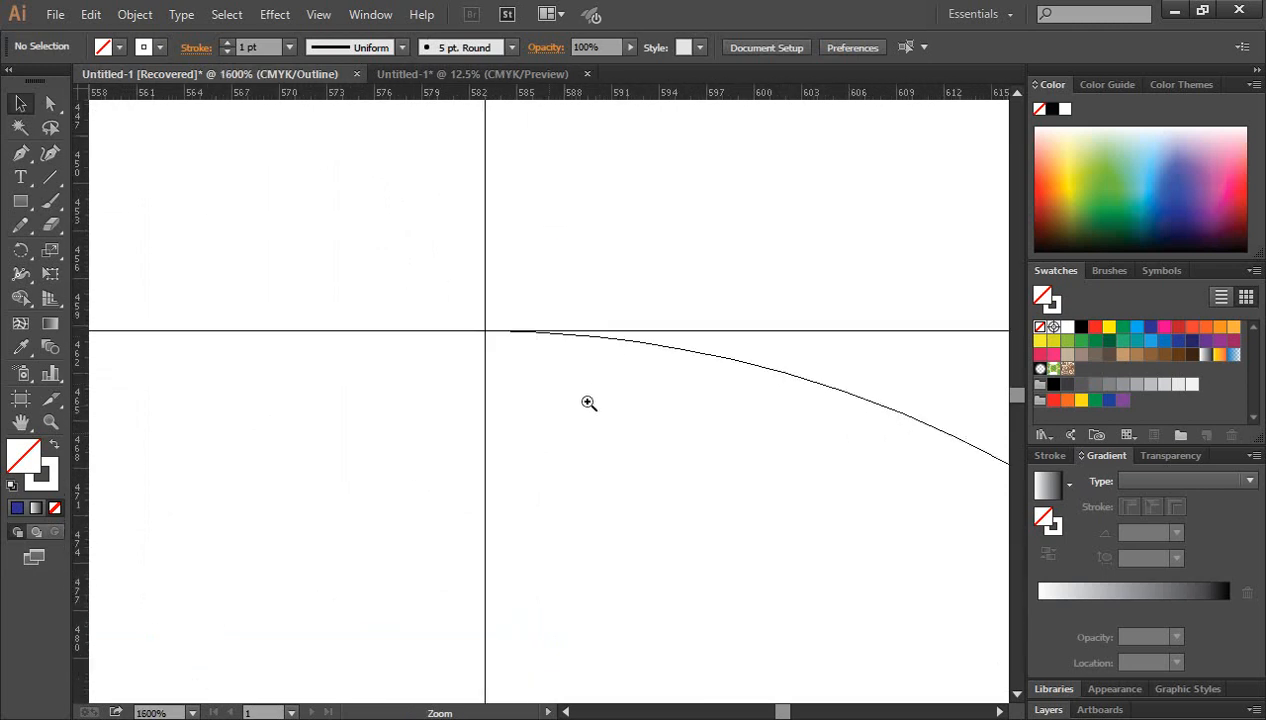
pyautogui.click(615, 347)
pyautogui.scroll(-3, 594, 522)
pyautogui.scroll(-3, 588, 527)
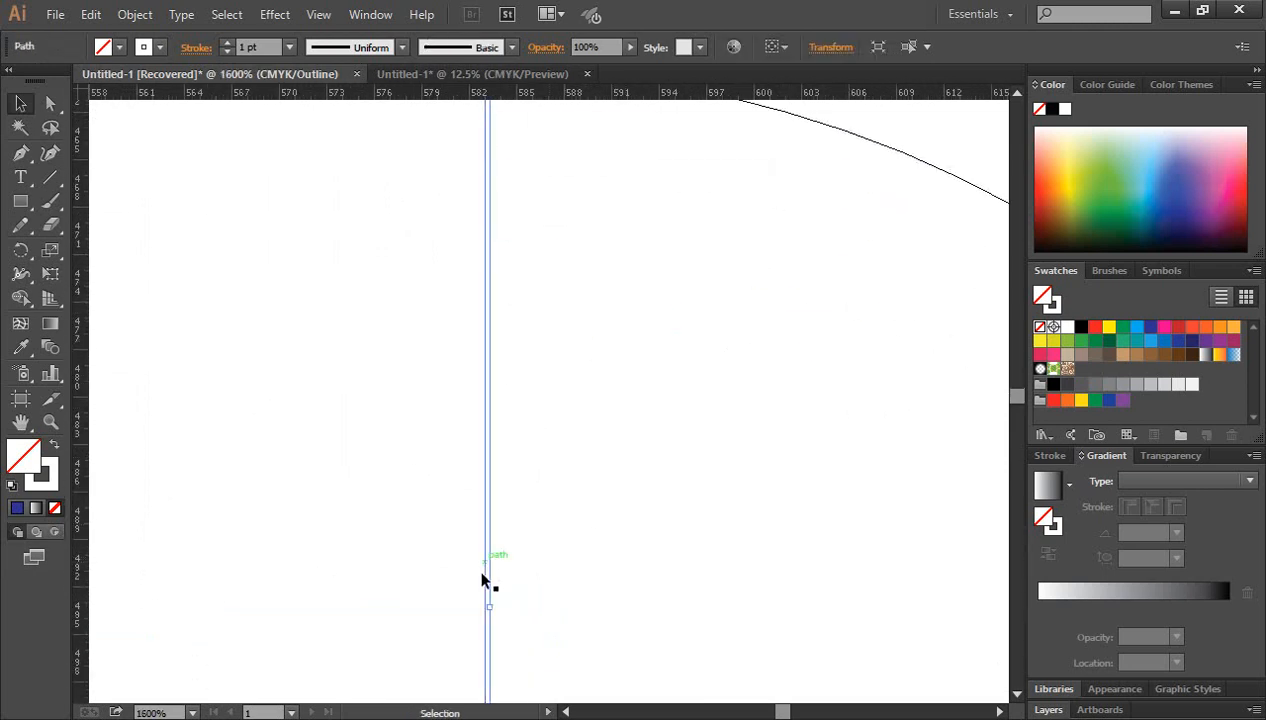
pyautogui.moveTo(492, 563); pyautogui.dragTo(483, 559)
pyautogui.click(382, 548)
# Return to preview mode, select the whole H and fill the right bar's lower section below the arc with dark blue using Shape Builder.
pyautogui.hotkey('ctrl', '-')
pyautogui.hotkey('ctrl', '-')
pyautogui.hotkey('ctrl', '-')
pyautogui.hotkey('ctrl', '-')
pyautogui.hotkey('ctrl', '-')
pyautogui.hotkey('ctrl', '-')
pyautogui.hotkey('ctrl', '-')
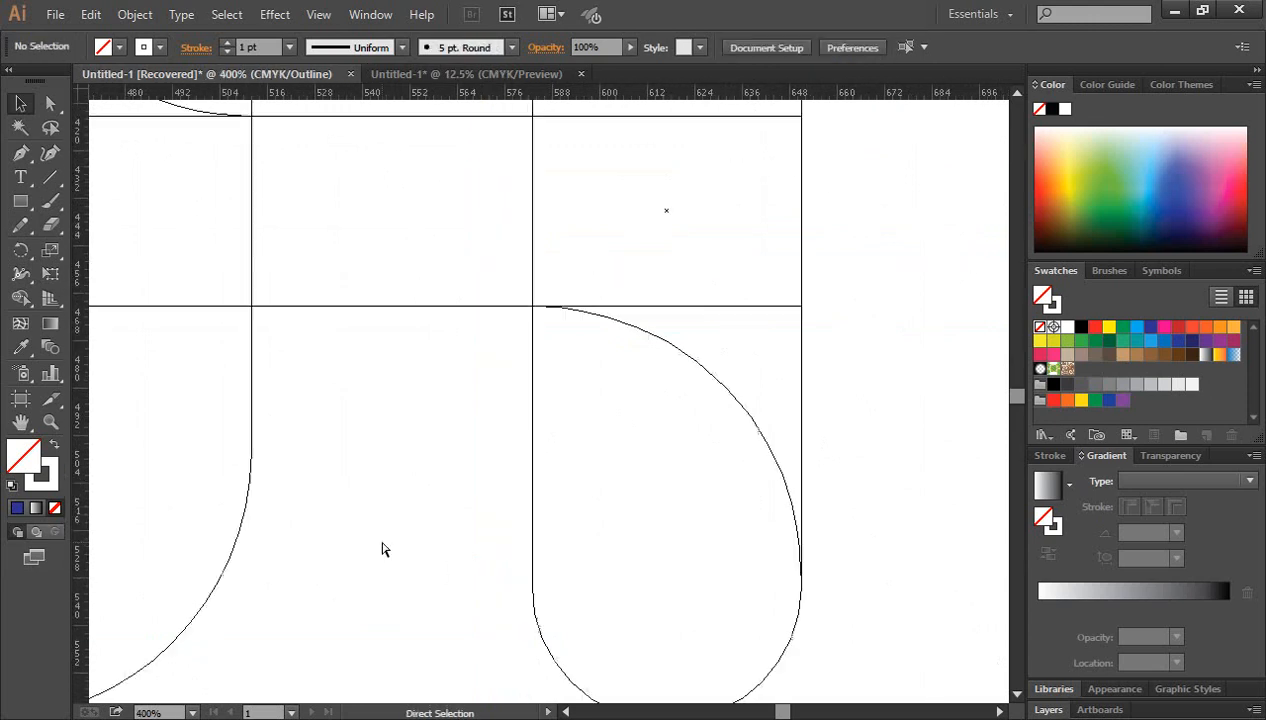
pyautogui.press('ctrl')
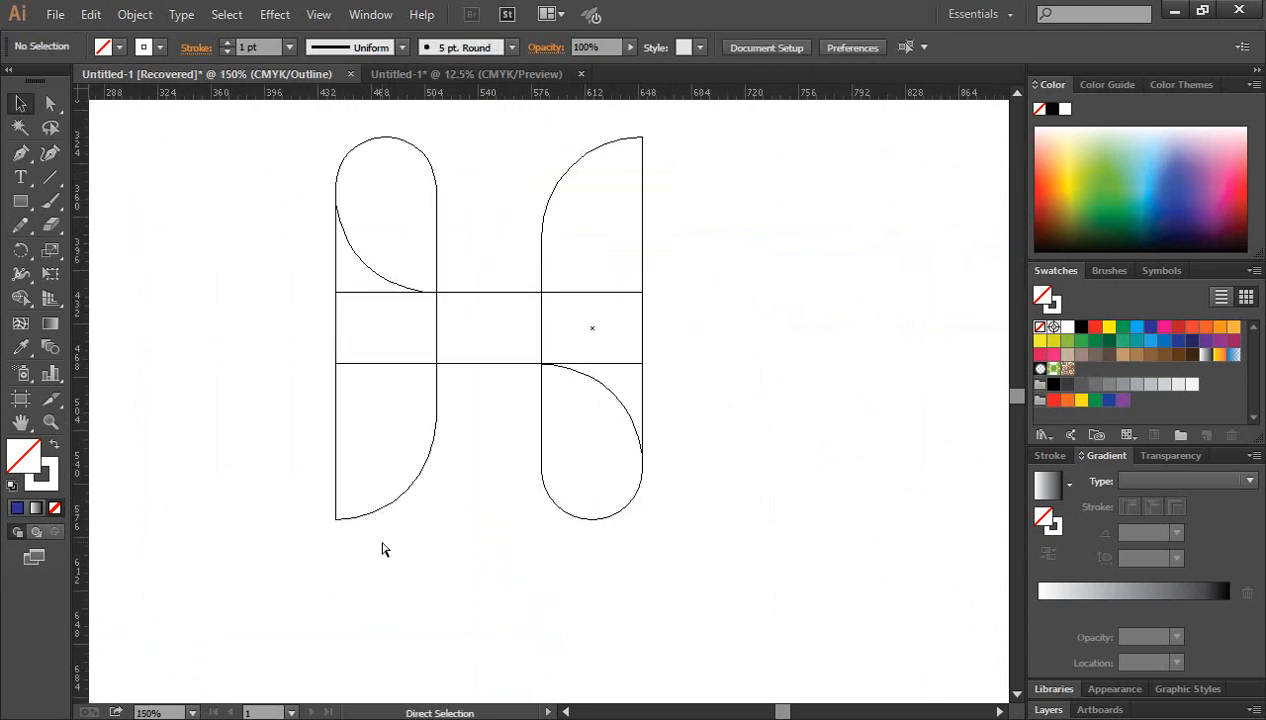
pyautogui.hotkey('ctrl', 'y')
pyautogui.moveTo(250, 141); pyautogui.dragTo(731, 614)
pyautogui.click(20, 298)
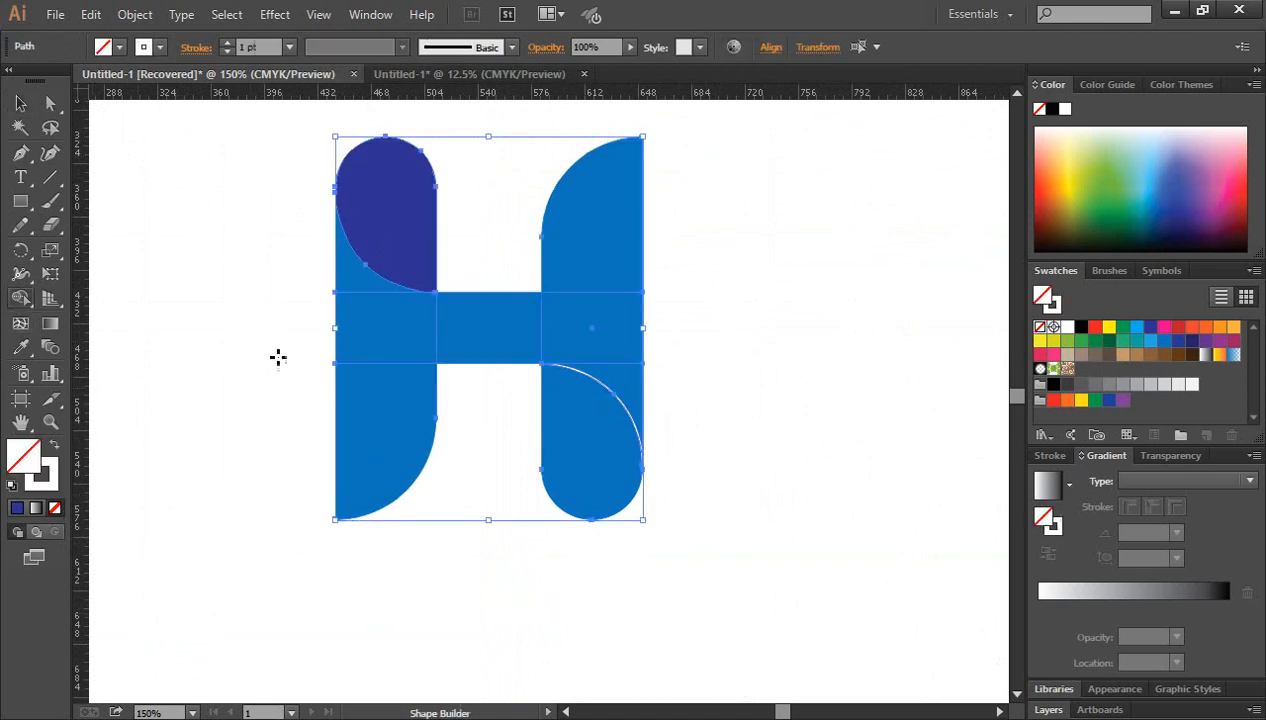
pyautogui.press('Left')
pyautogui.press('Left')
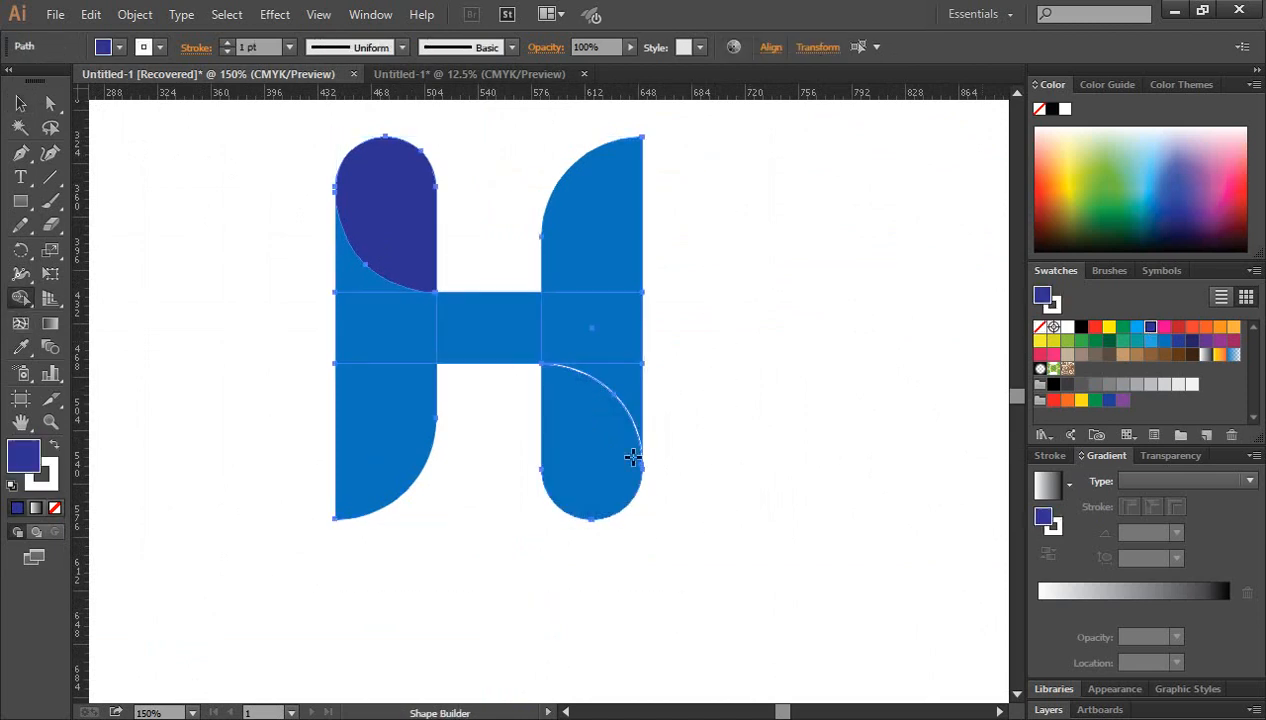
pyautogui.click(584, 458)
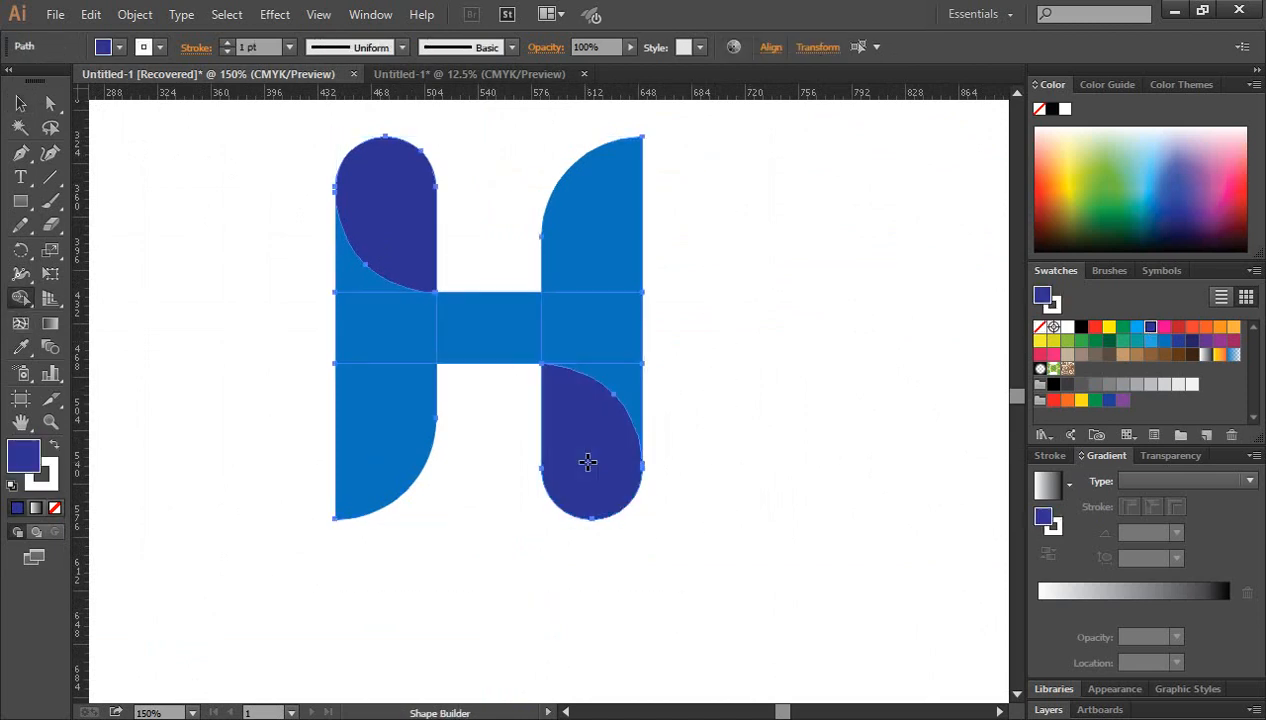
pyautogui.click(20, 104)
pyautogui.click(797, 474)
# Select all the light blue pieces of the H and unite them into one shape with Pathfinder.
pyautogui.scroll(1, 790, 505)
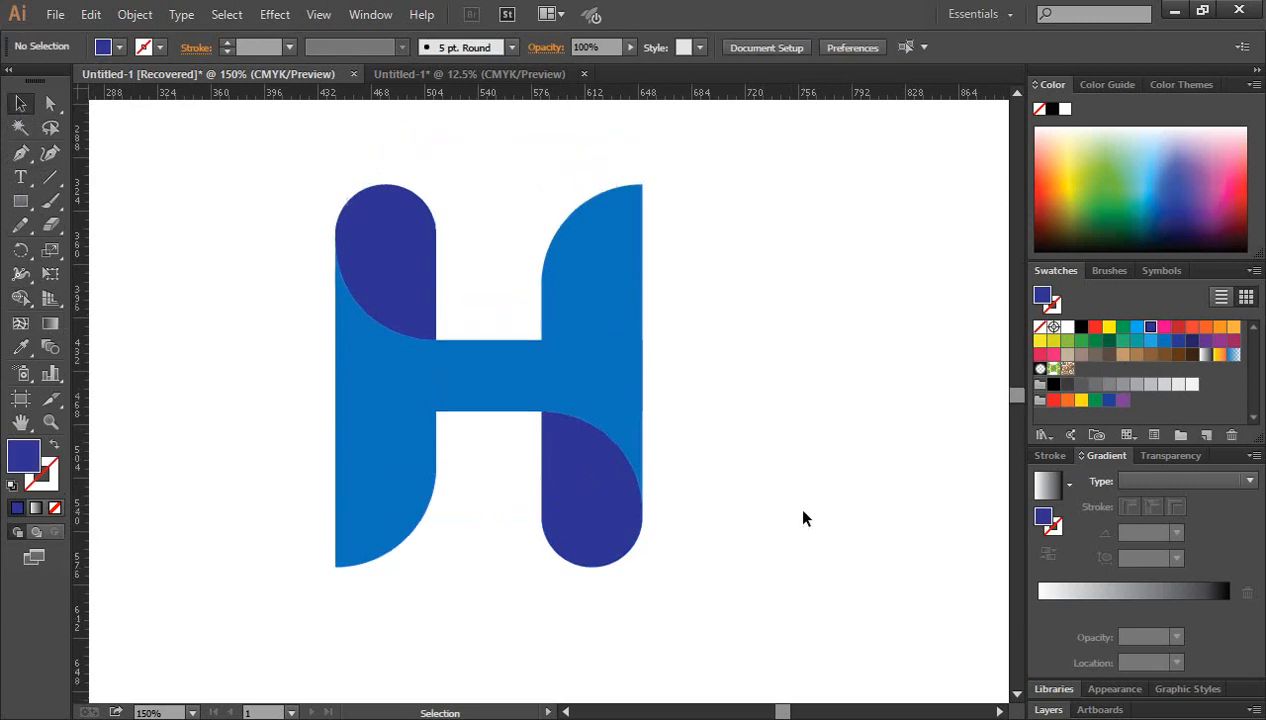
pyautogui.moveTo(800, 508); pyautogui.dragTo(836, 505)
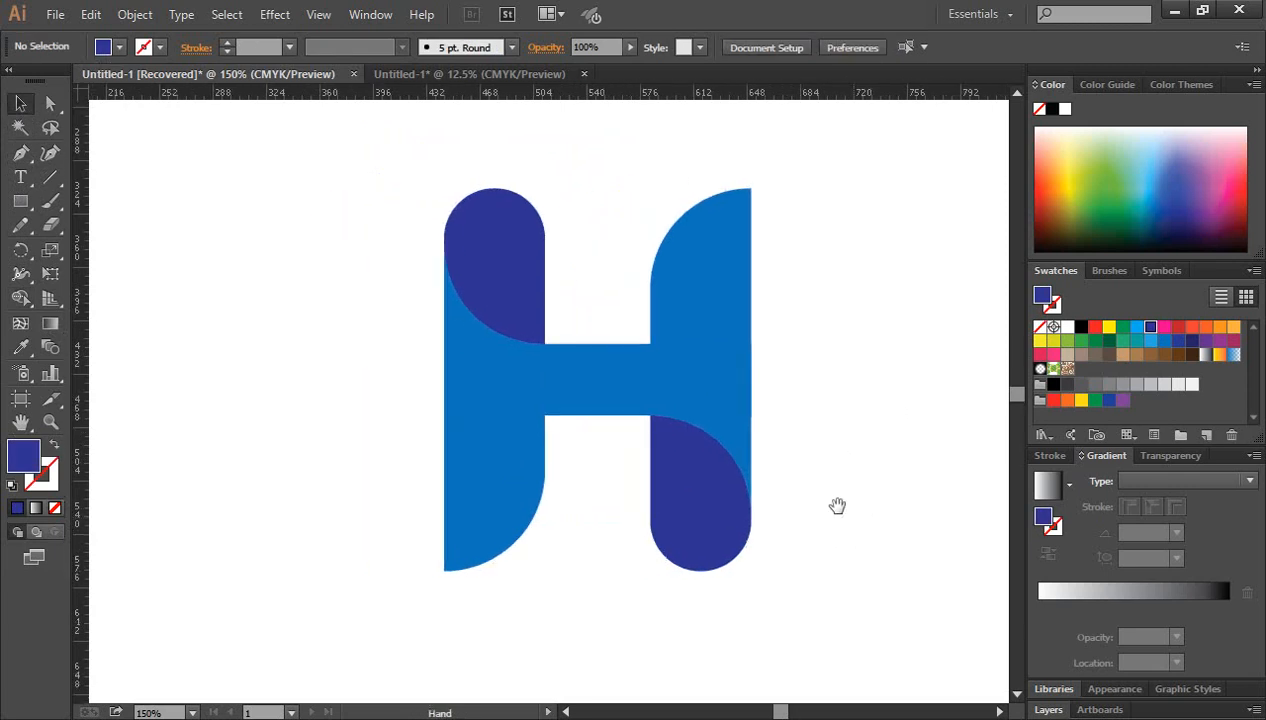
pyautogui.click(597, 396)
pyautogui.keyDown('shift'); pyautogui.click(707, 300); pyautogui.keyUp('shift')
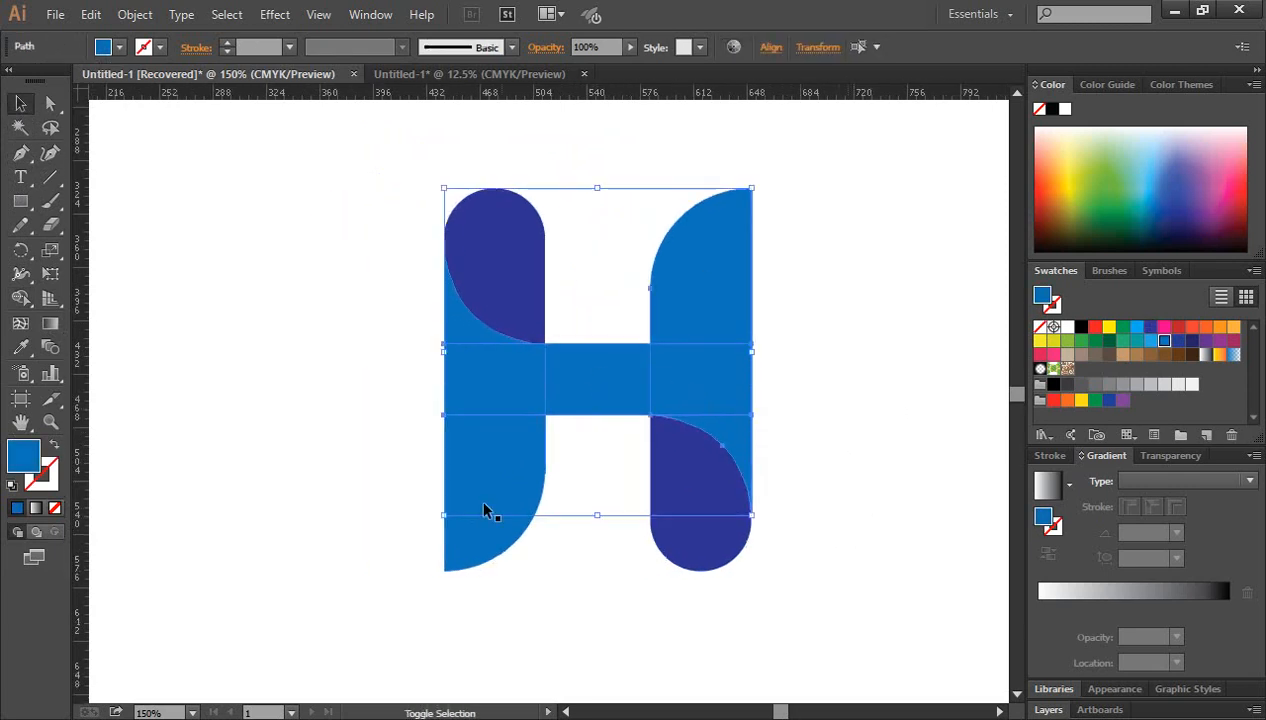
pyautogui.keyDown('shift'); pyautogui.click(459, 555); pyautogui.keyUp('shift')
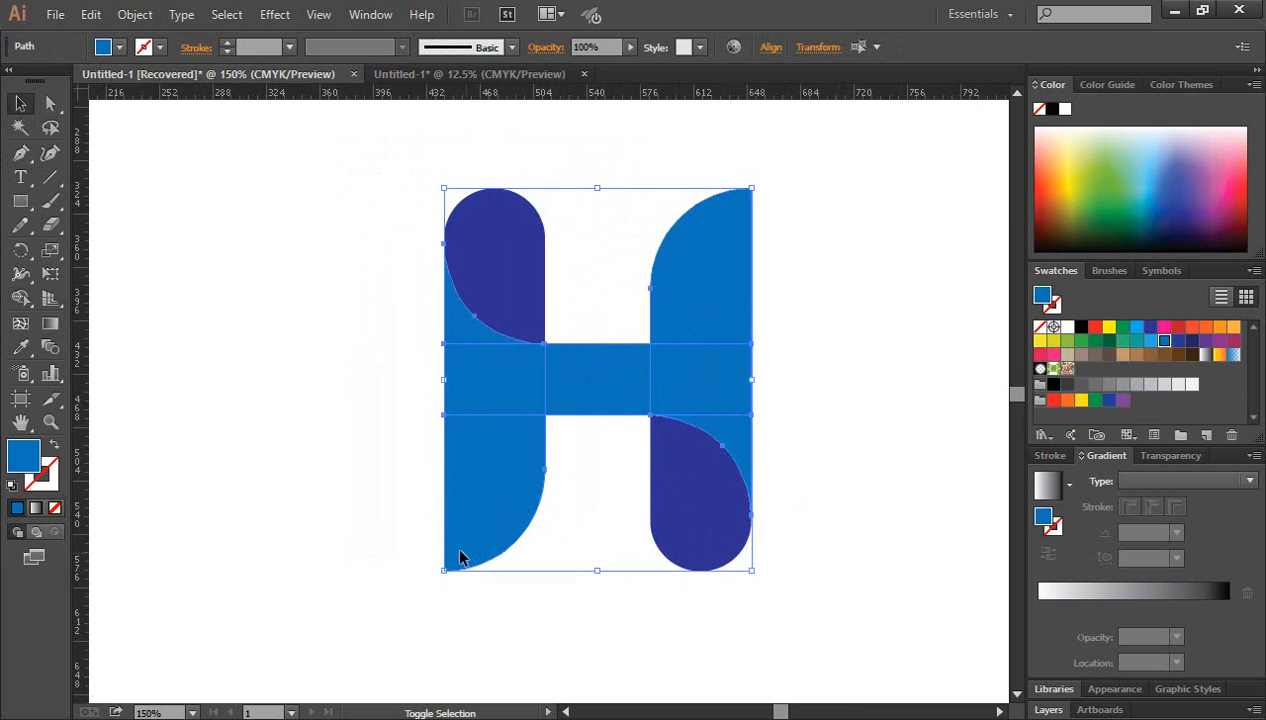
pyautogui.click(358, 17)
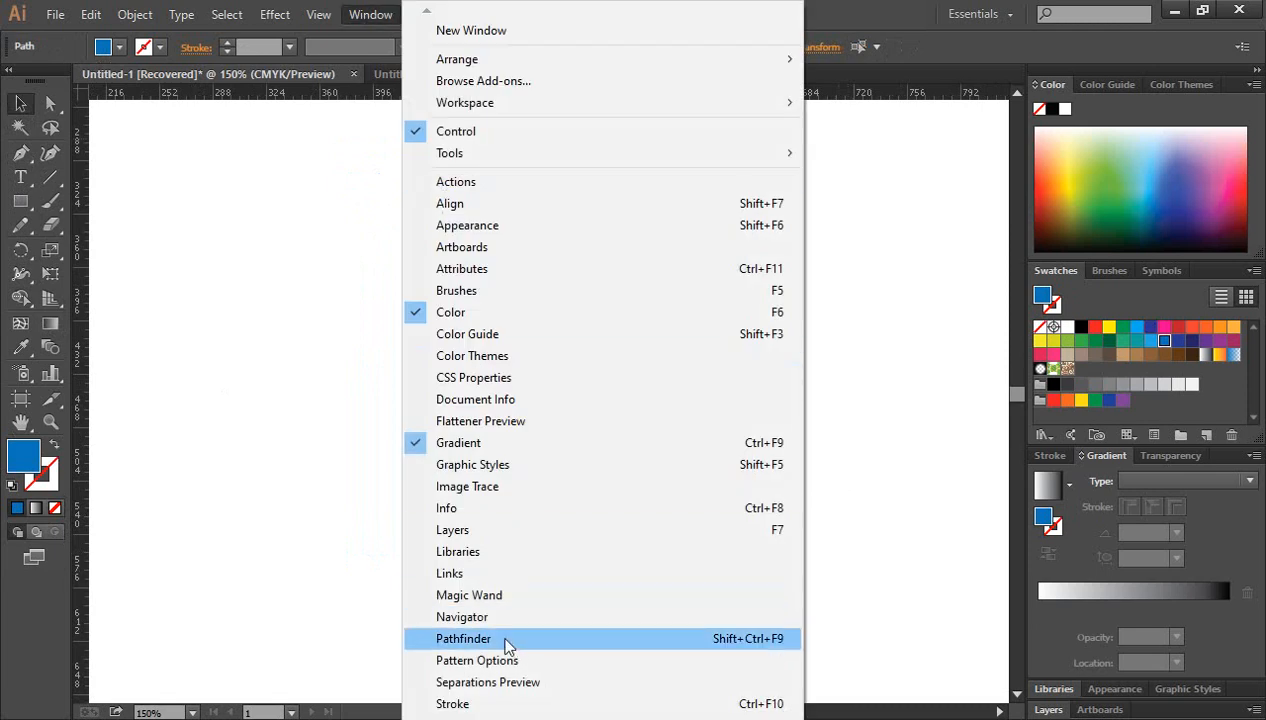
pyautogui.click(509, 640)
pyautogui.moveTo(814, 114); pyautogui.dragTo(964, 201)
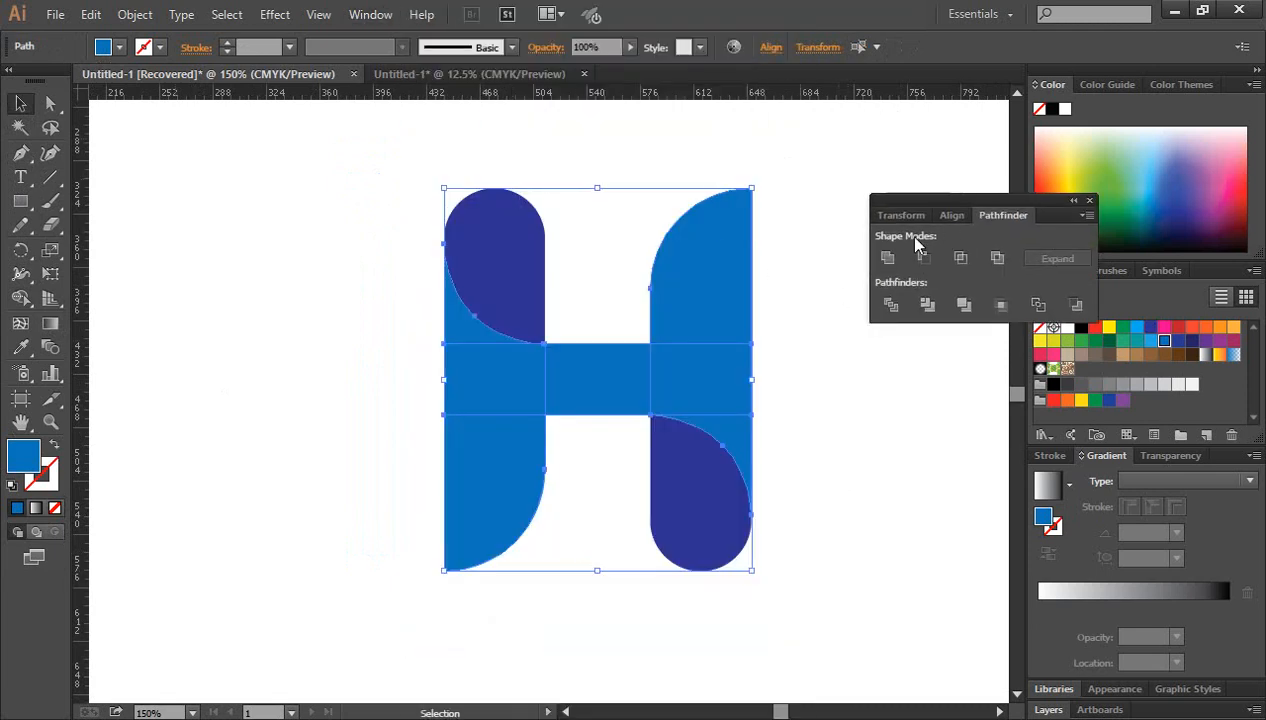
pyautogui.click(887, 259)
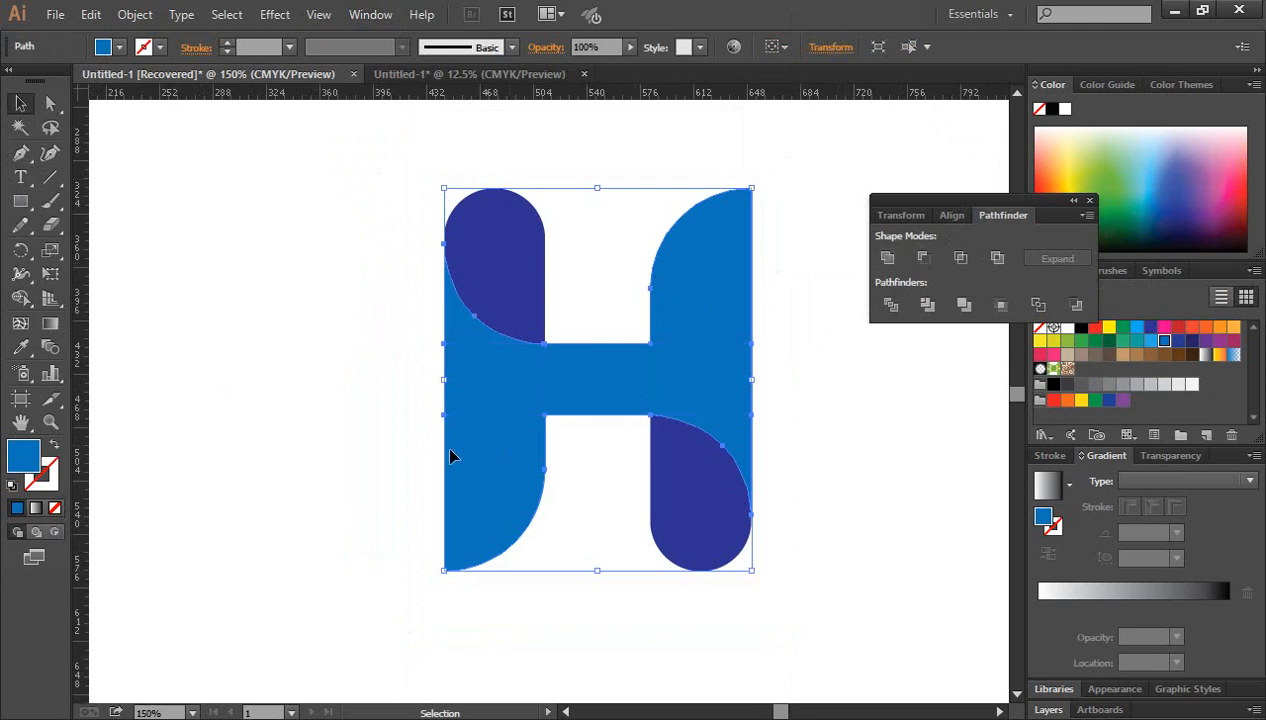
pyautogui.click(848, 404)
pyautogui.click(598, 363)
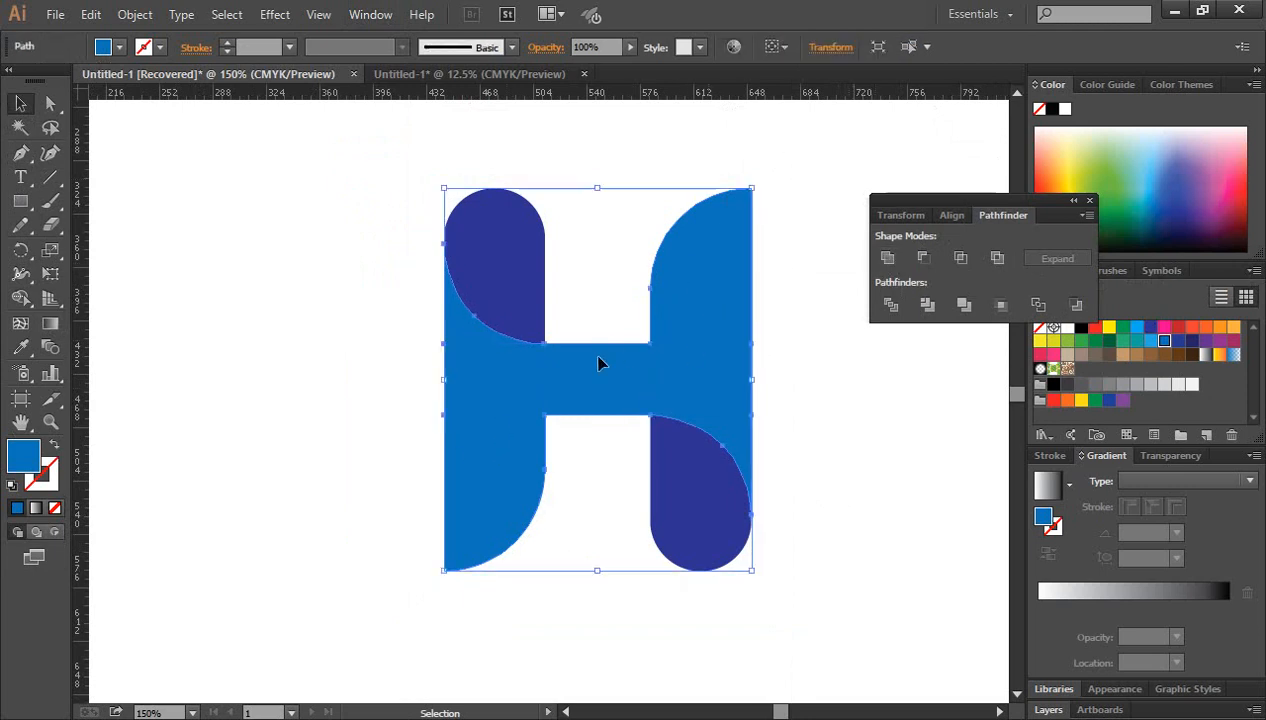
pyautogui.click(861, 513)
pyautogui.moveTo(1001, 199); pyautogui.dragTo(963, 185)
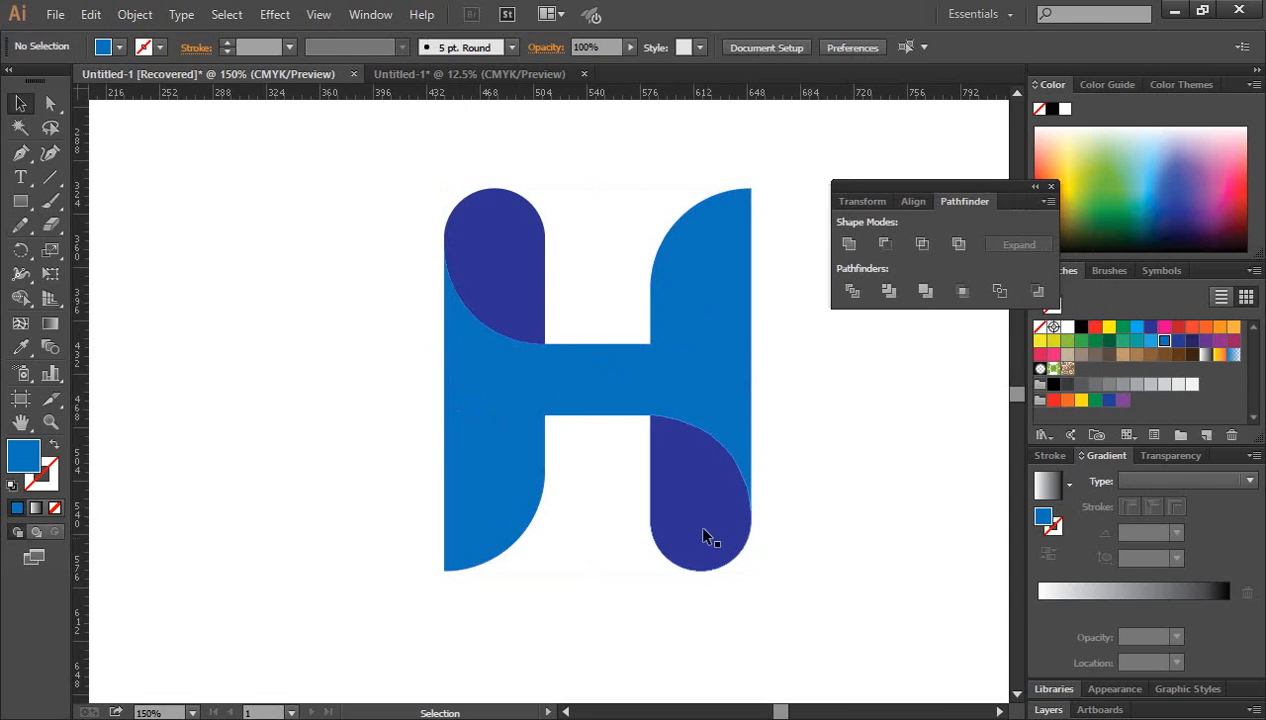
# Give the right bar's lower section a linear gradient with the H's light blue swatch at both ends.
pyautogui.click(705, 537)
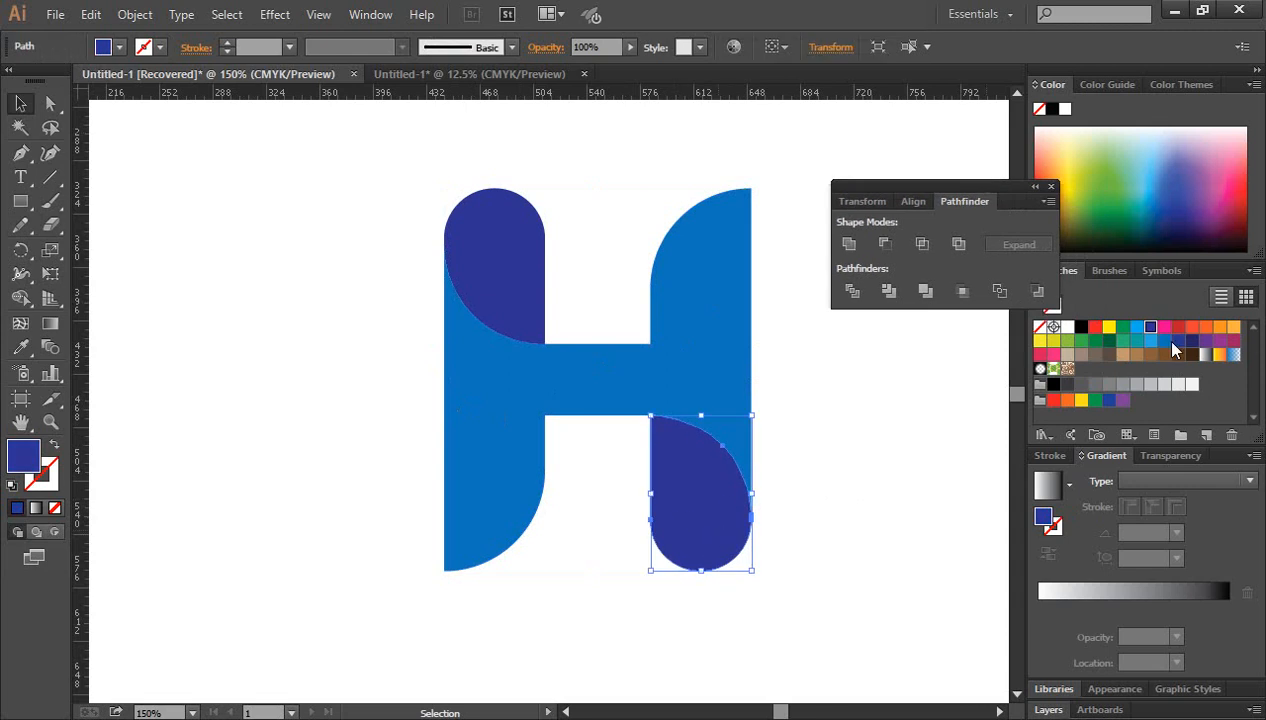
pyautogui.moveTo(1165, 341); pyautogui.dragTo(1053, 598)
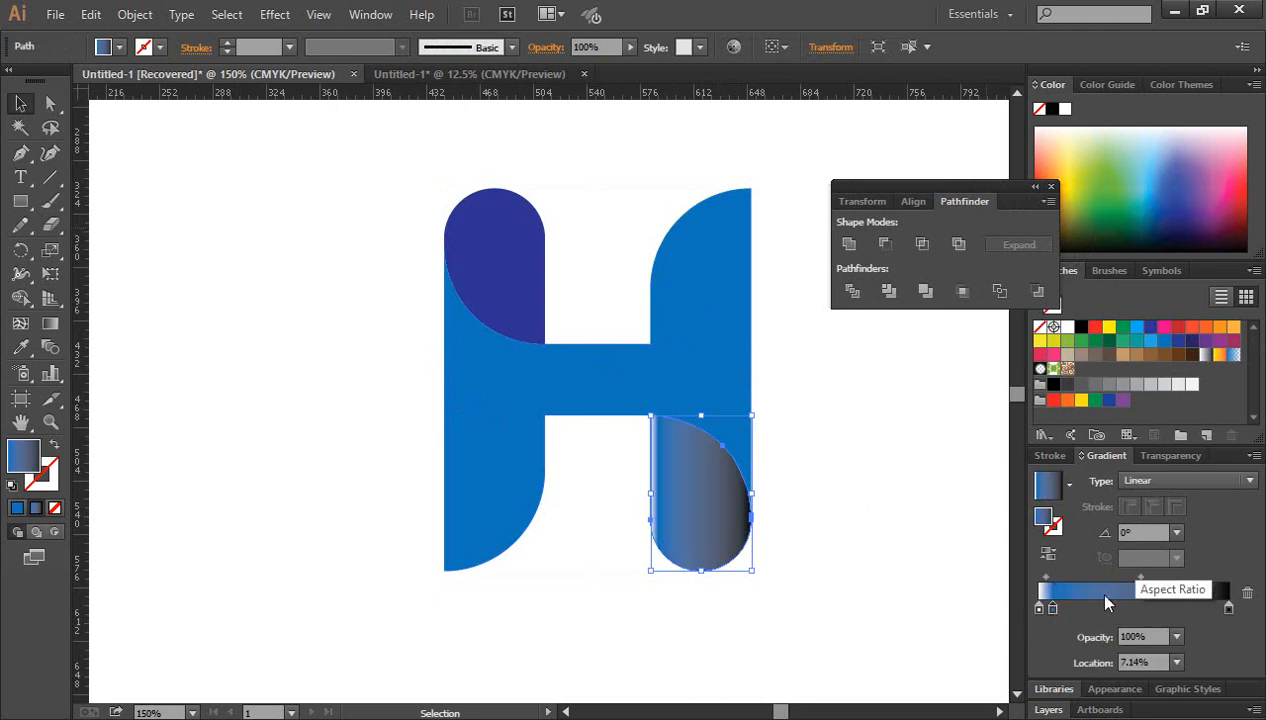
pyautogui.click(1039, 607)
pyautogui.moveTo(1039, 607)
pyautogui.mouseDown()
pyautogui.moveTo(1050, 630)
pyautogui.moveTo(1028, 607)
pyautogui.mouseUp()
pyautogui.moveTo(1164, 341); pyautogui.dragTo(1237, 611)
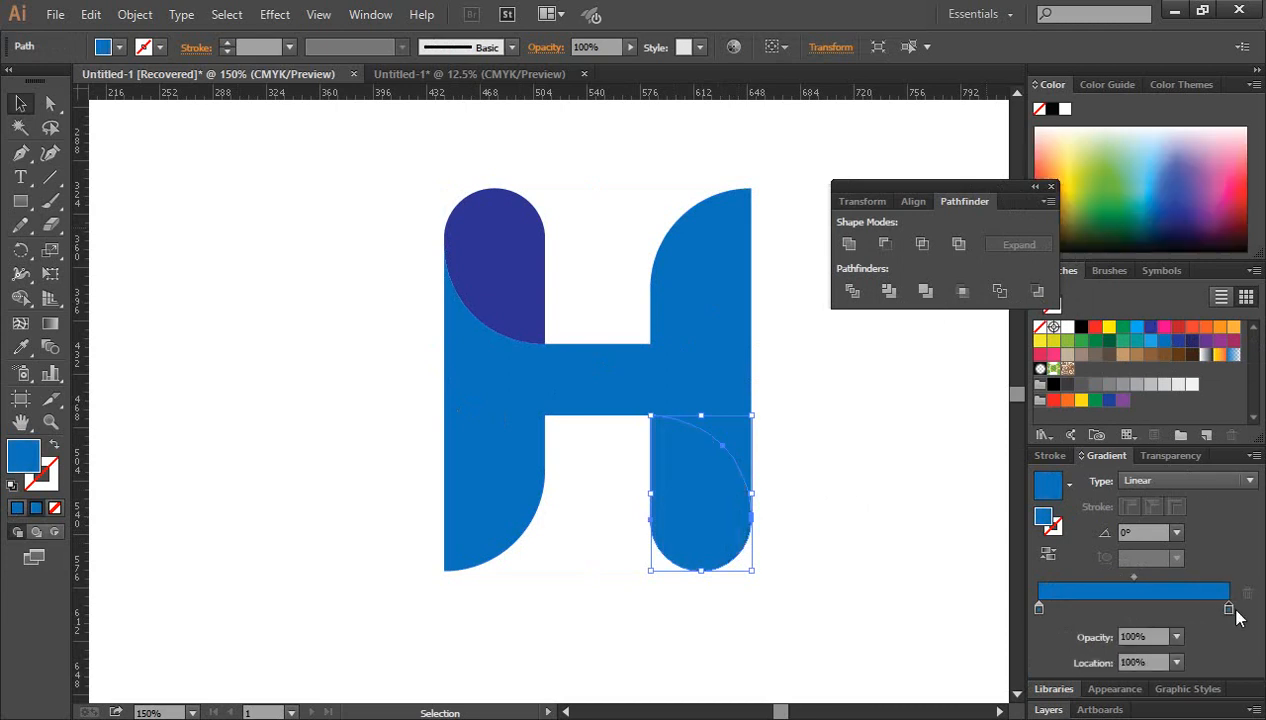
pyautogui.click(1050, 186)
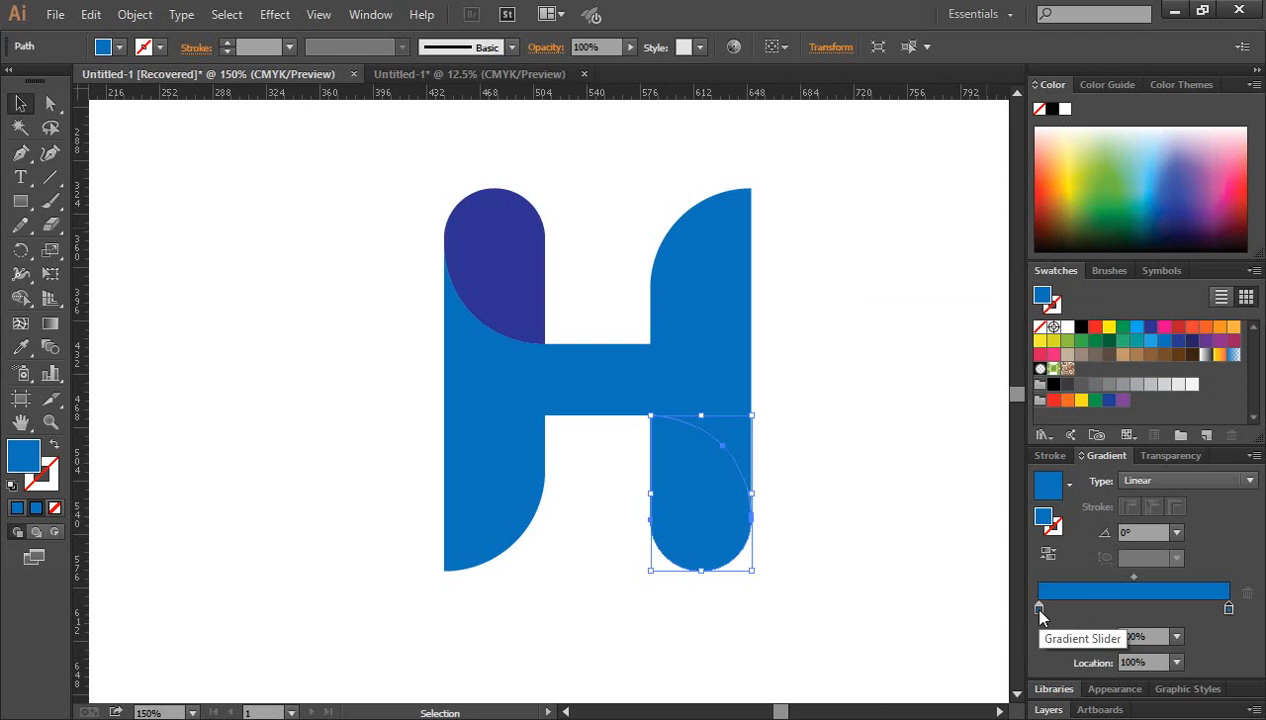
# Darken the gradient's starting color by setting its K value to 85%.
pyautogui.doubleClick(1040, 610)
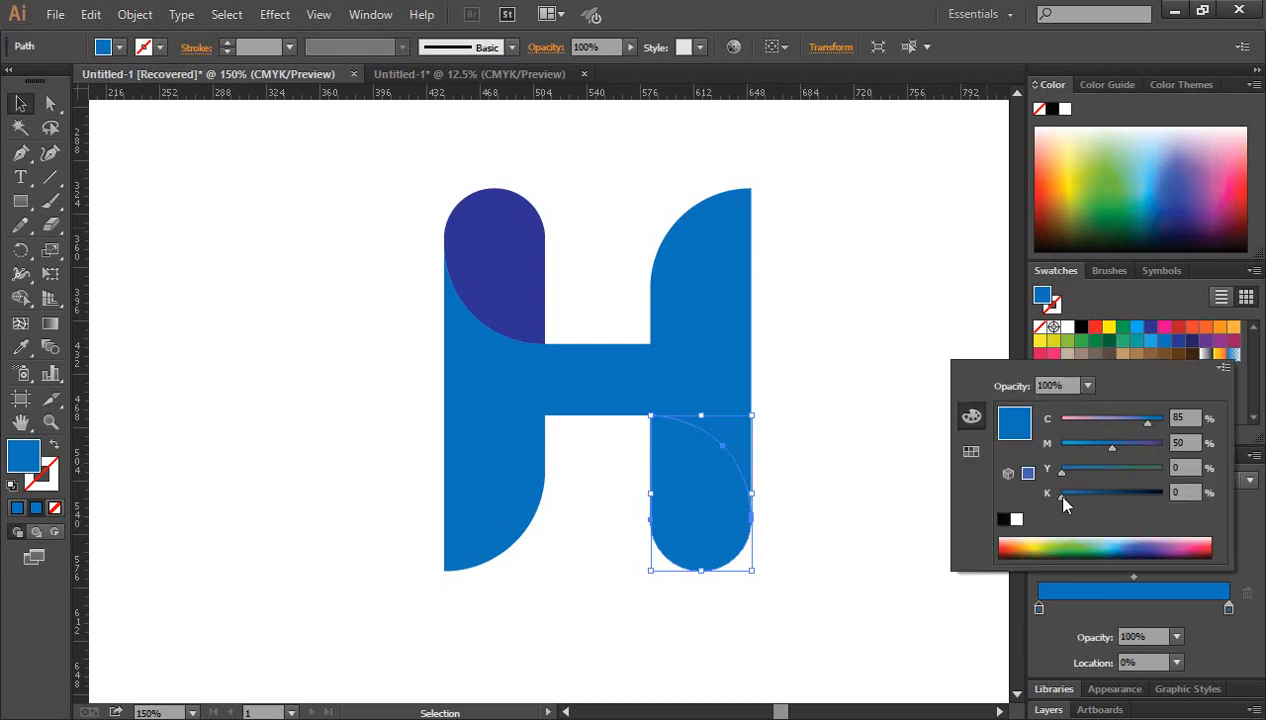
pyautogui.moveTo(1063, 496); pyautogui.dragTo(1149, 506)
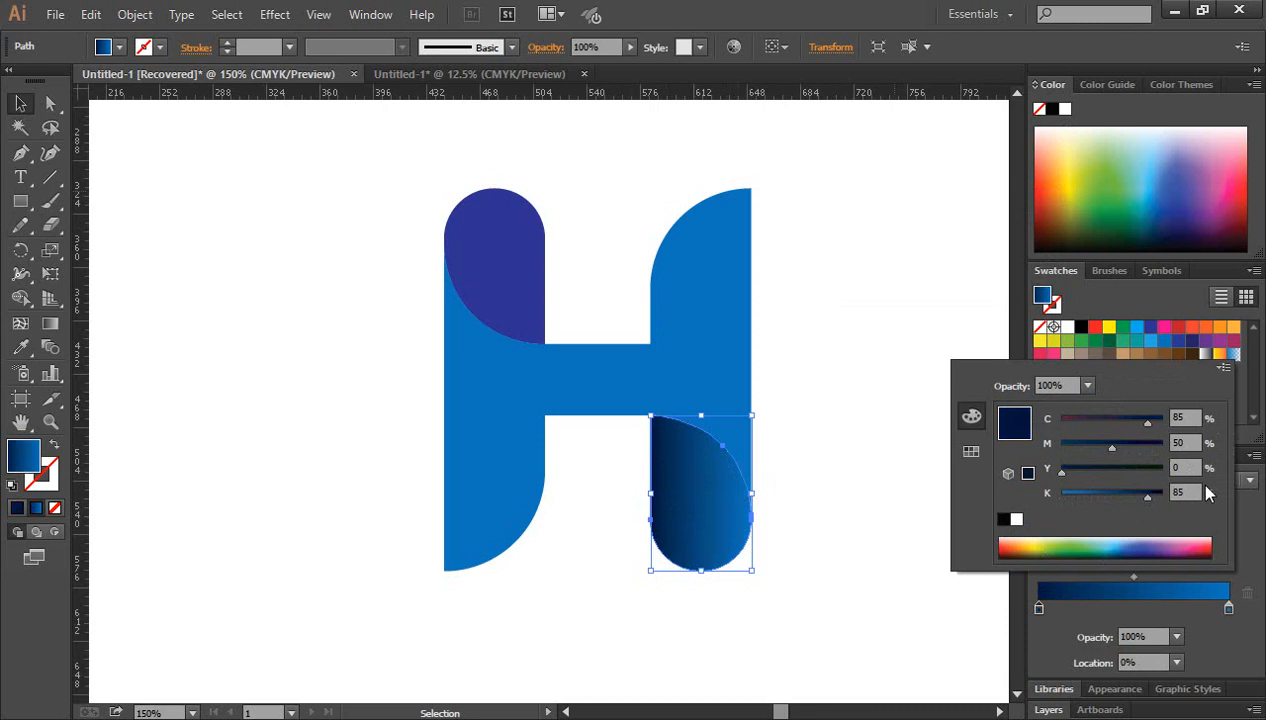
pyautogui.click(880, 497)
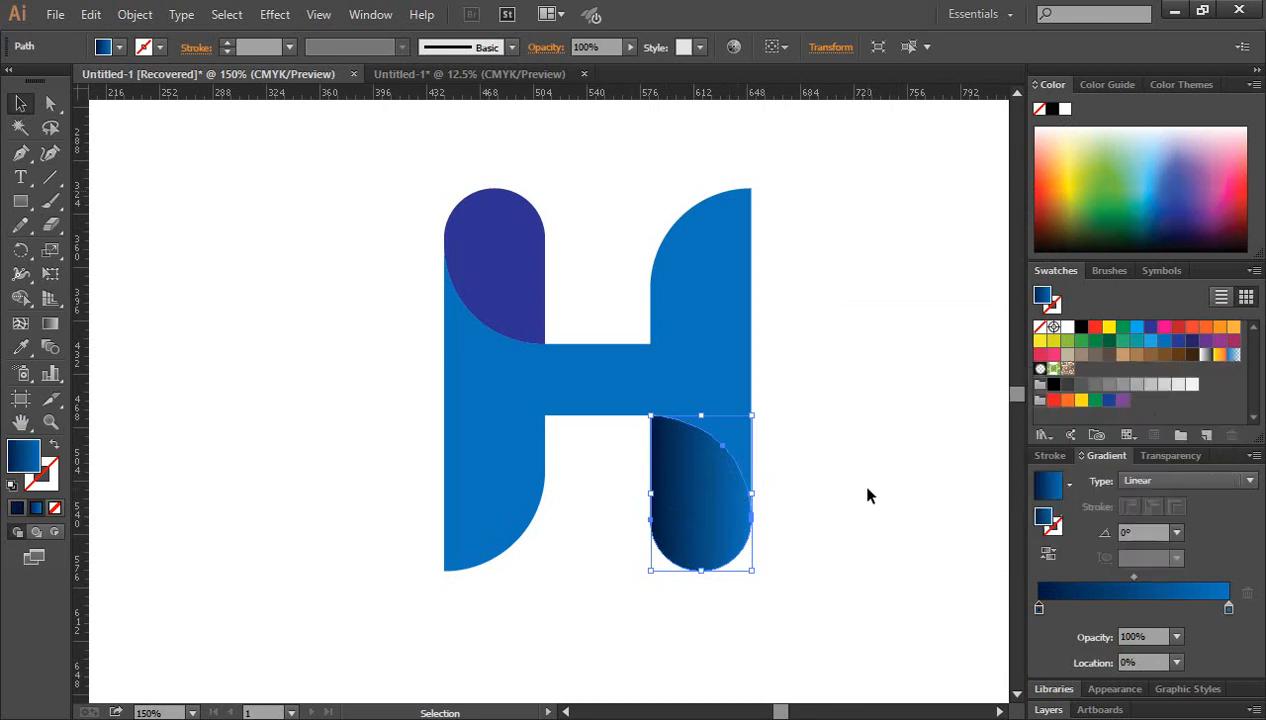
# Angle the lower section's gradient from the arc toward its lower-left edge at about -115° and shift its midpoint to about 69%.
pyautogui.click(47, 330)
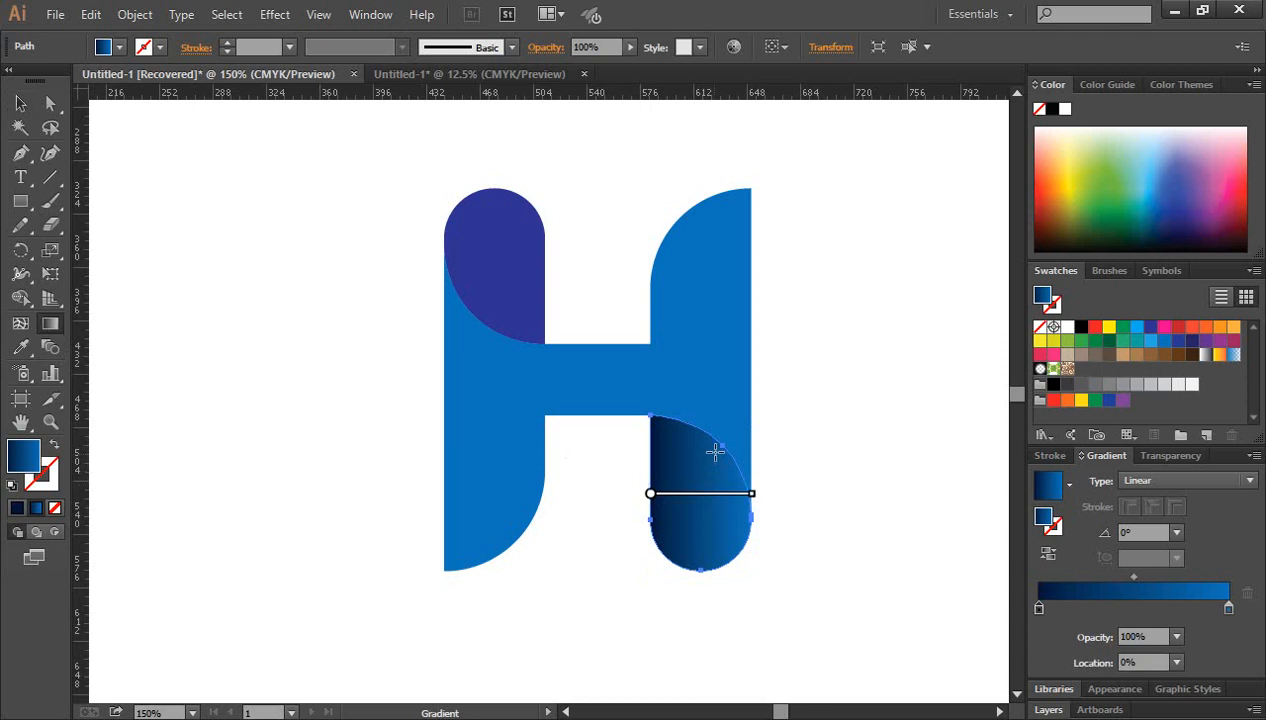
pyautogui.moveTo(718, 441); pyautogui.dragTo(665, 551)
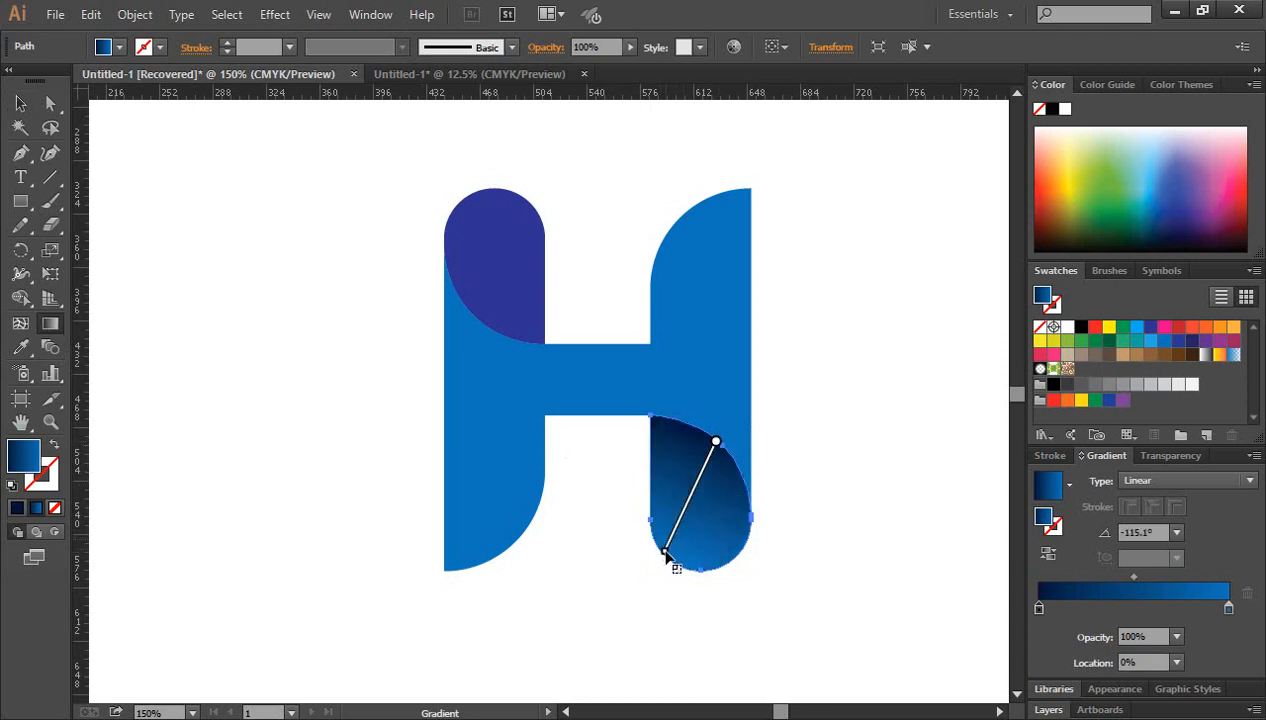
pyautogui.press('v')
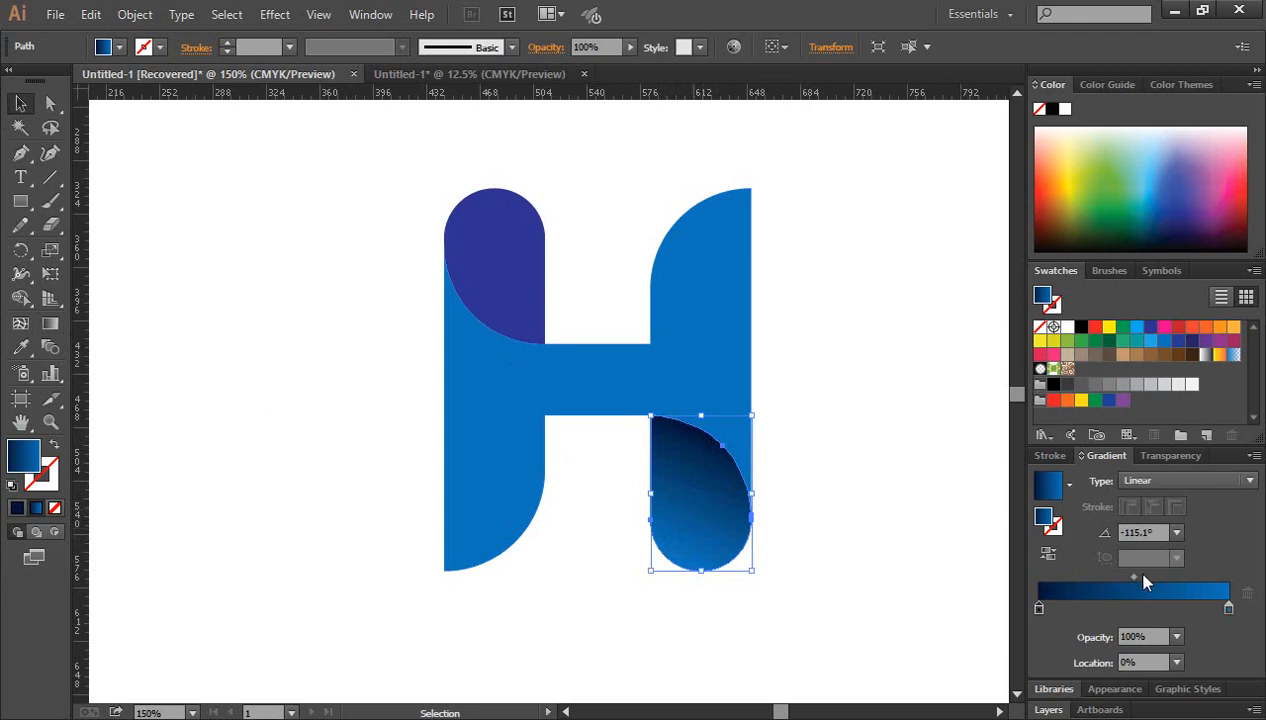
pyautogui.moveTo(1134, 580); pyautogui.dragTo(1174, 585)
pyautogui.click(905, 550)
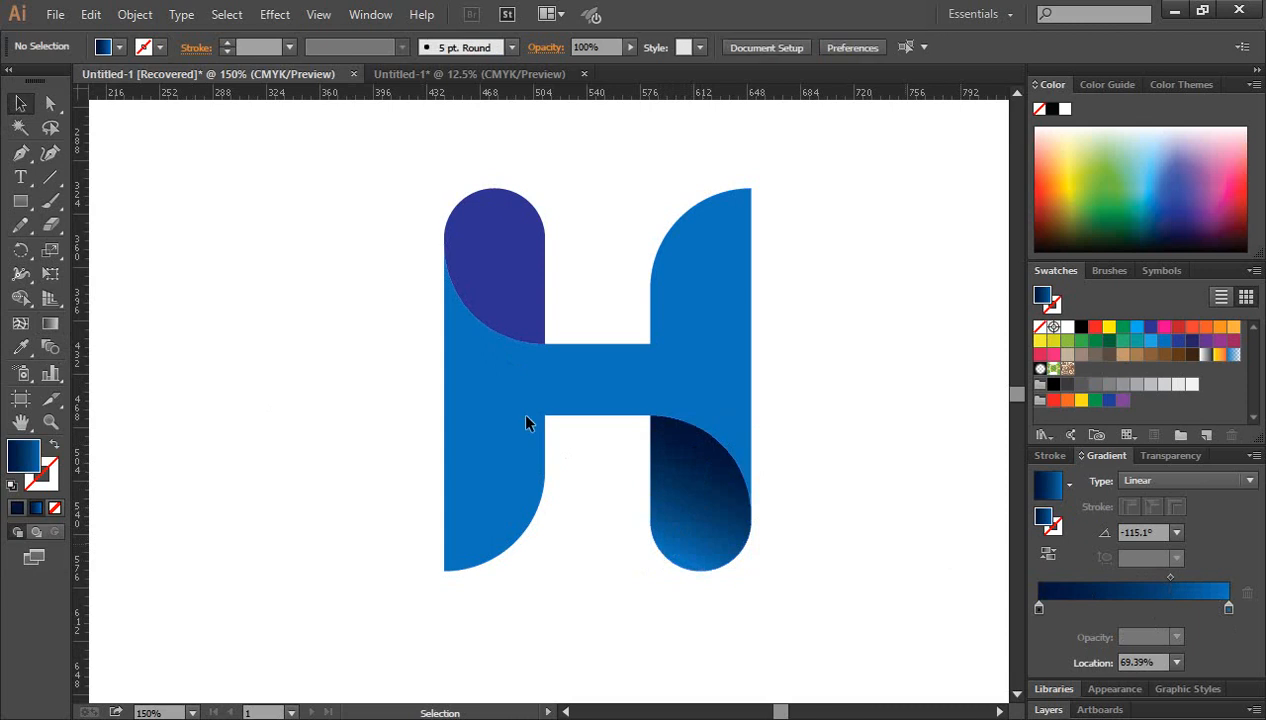
# Copy the lower section's gradient onto the left bar's dark blue upper section with the Eyedropper tool.
pyautogui.click(493, 249)
pyautogui.click(21, 347)
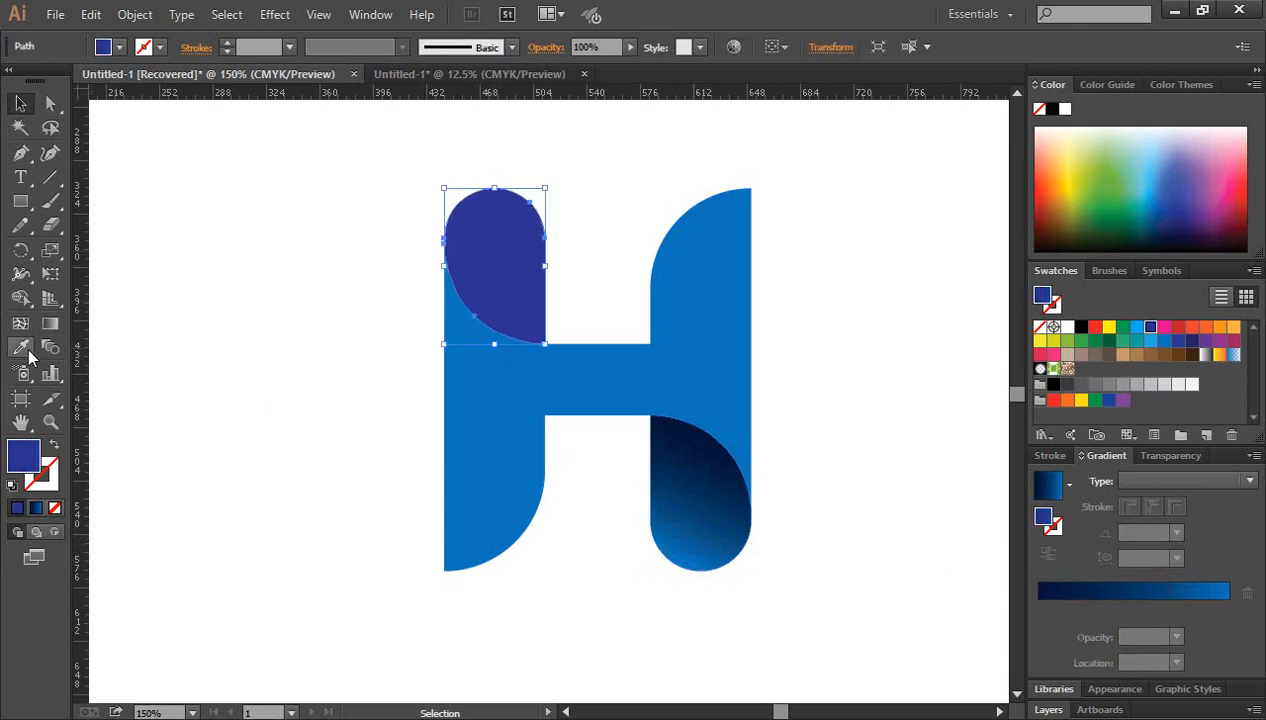
pyautogui.click(698, 486)
pyautogui.click(21, 103)
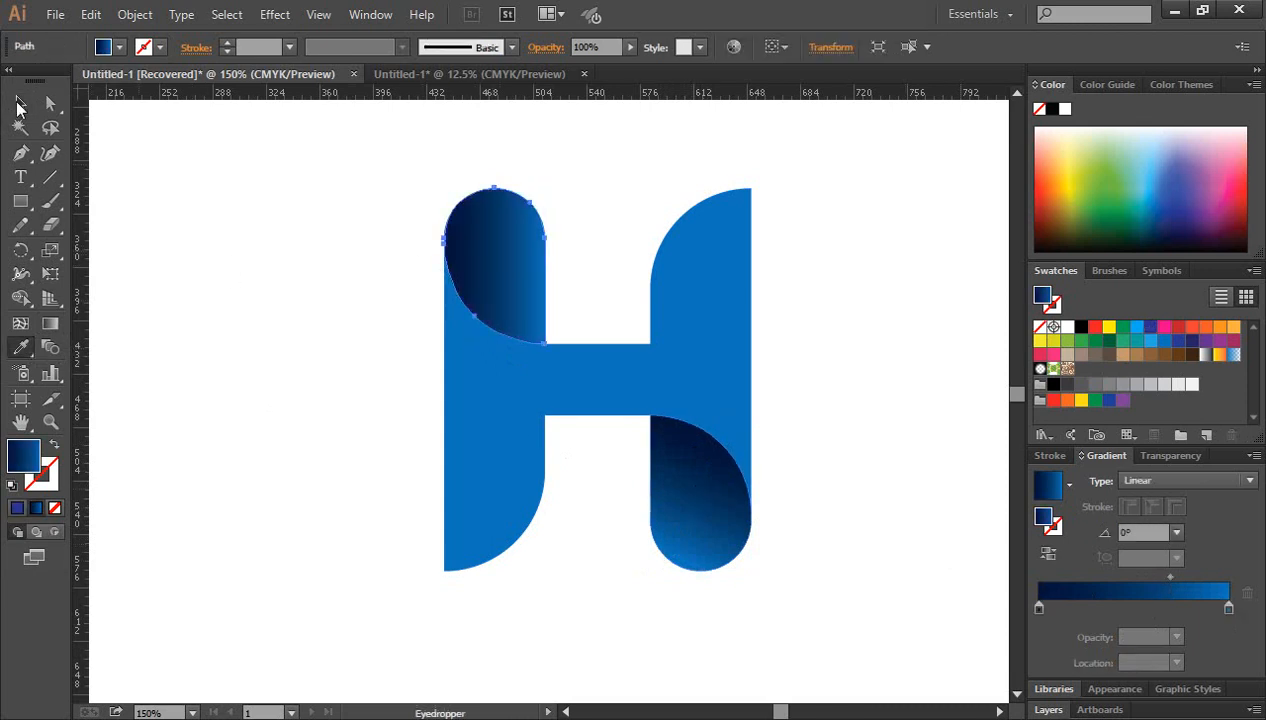
# Angle the left bar's upper gradient from the arc toward its upper-right edge at 45°.
pyautogui.click(51, 322)
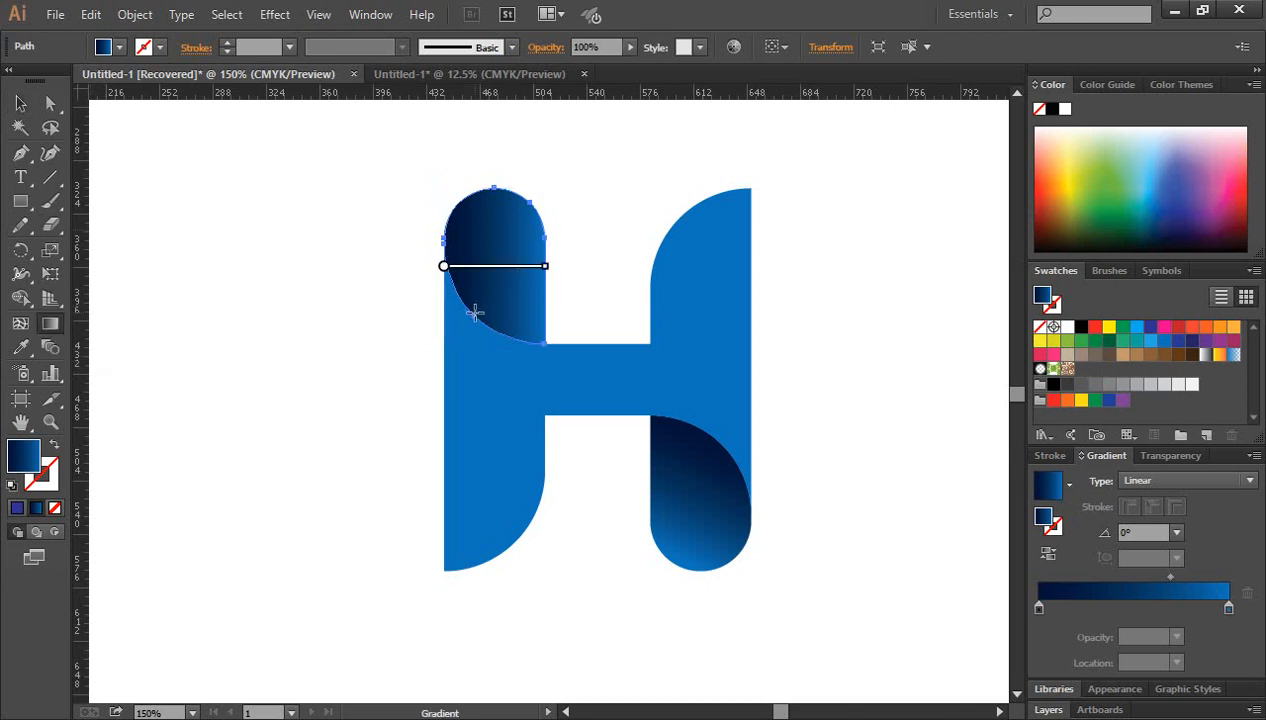
pyautogui.moveTo(475, 313); pyautogui.dragTo(537, 209)
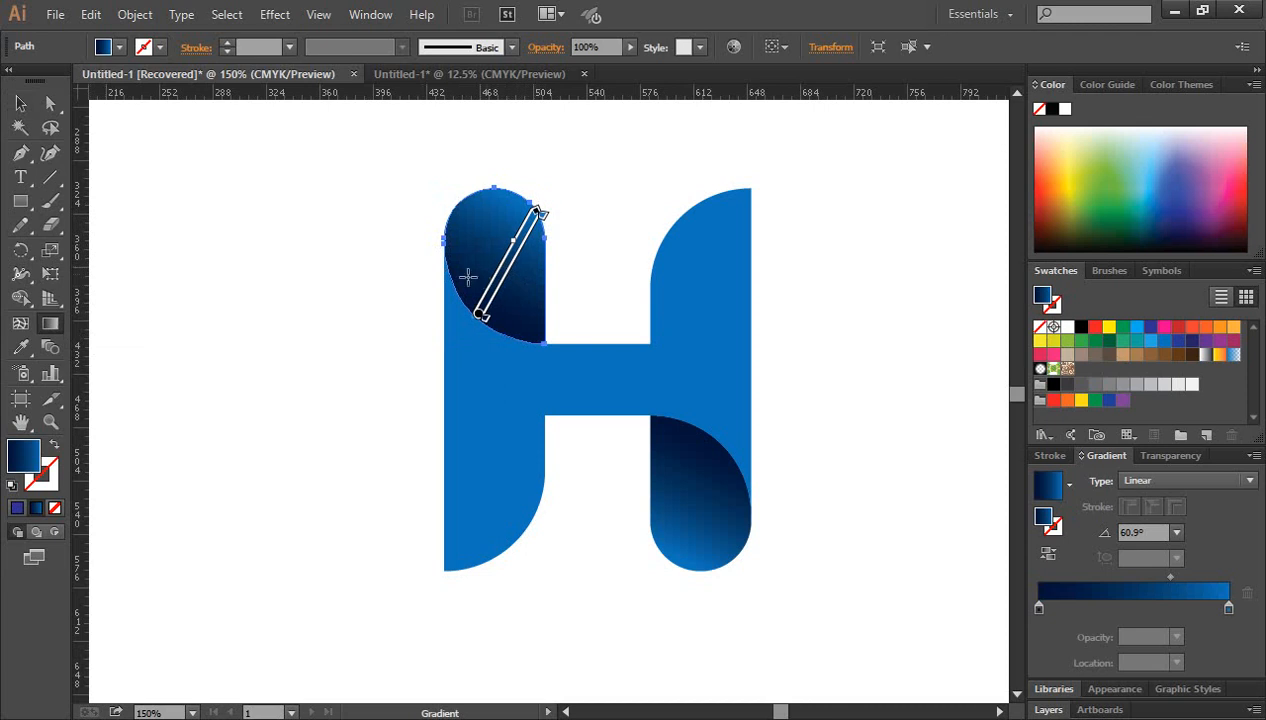
pyautogui.moveTo(471, 305); pyautogui.dragTo(548, 228)
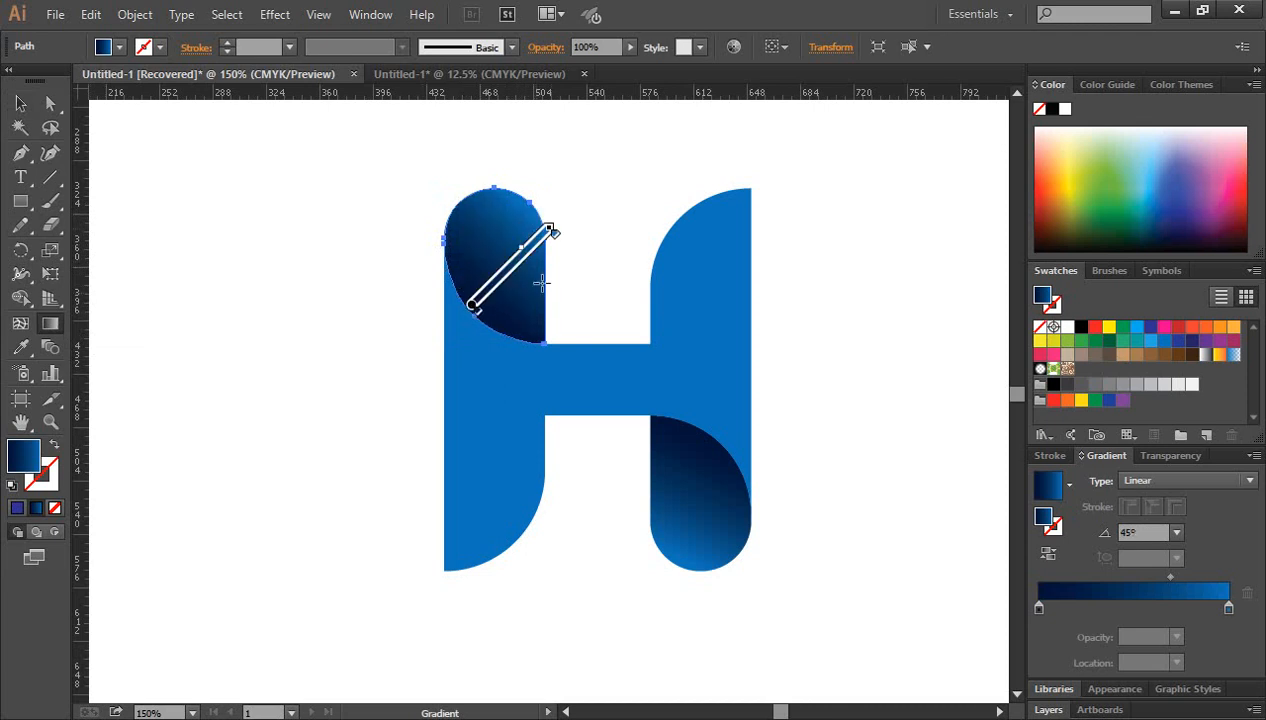
pyautogui.click(22, 104)
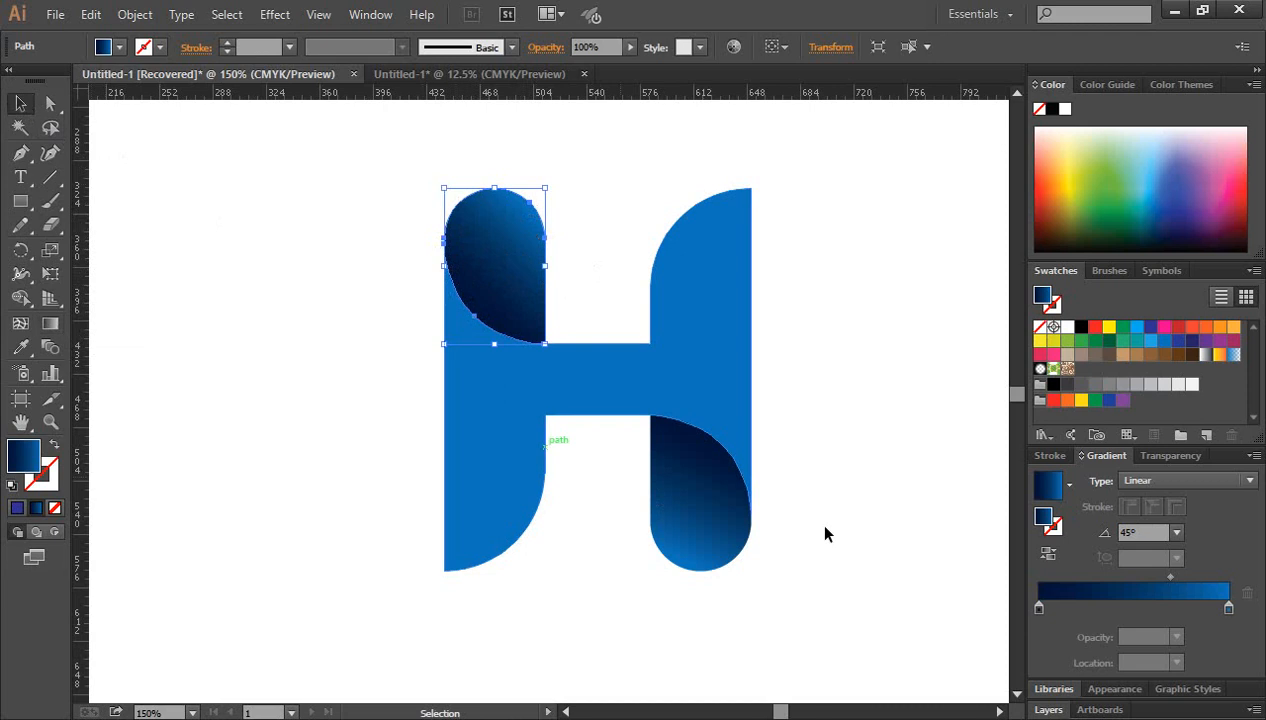
# Rotate the gradient on the left bar's upper section to about 55.5° with the Gradient tool.
pyautogui.click(928, 520)
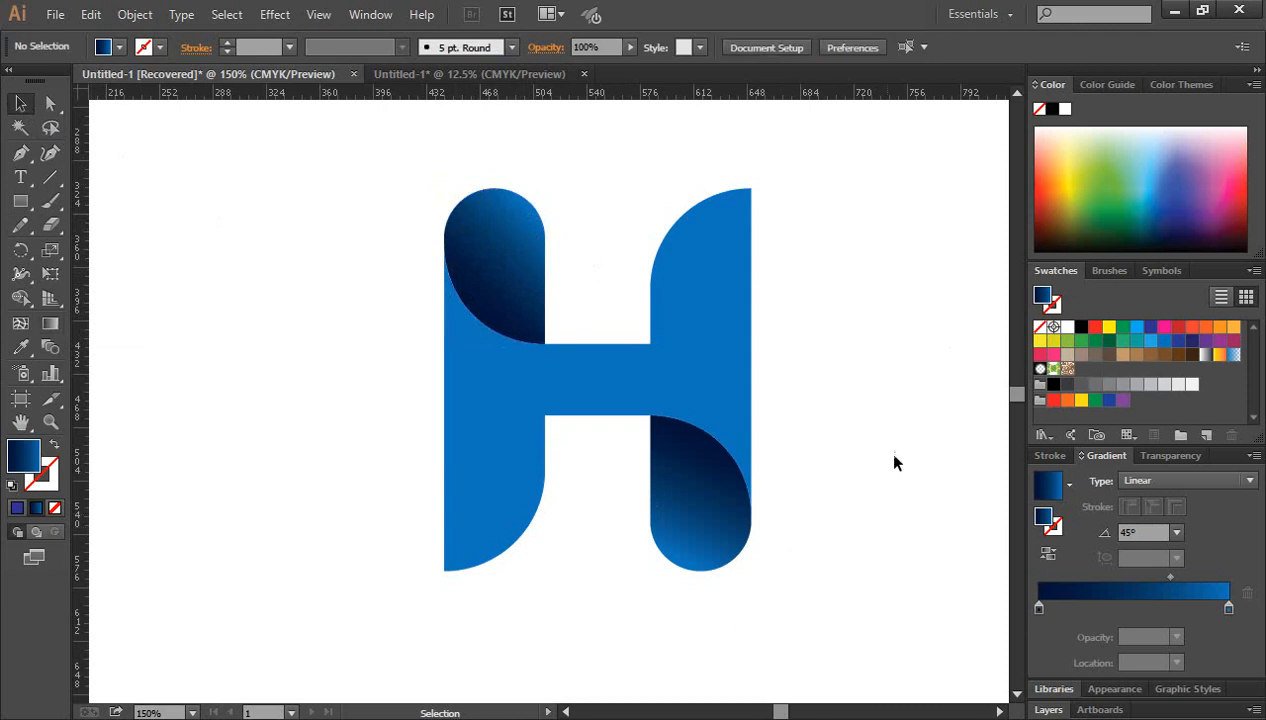
pyautogui.click(524, 260)
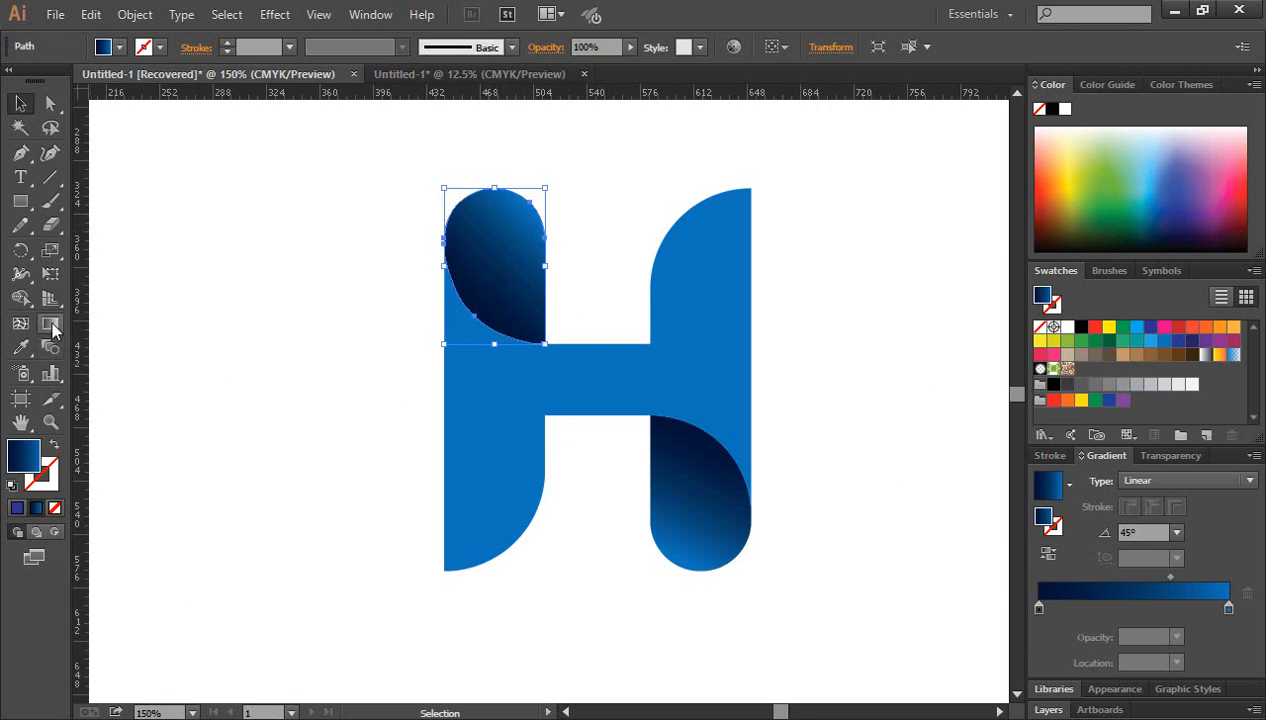
pyautogui.click(50, 323)
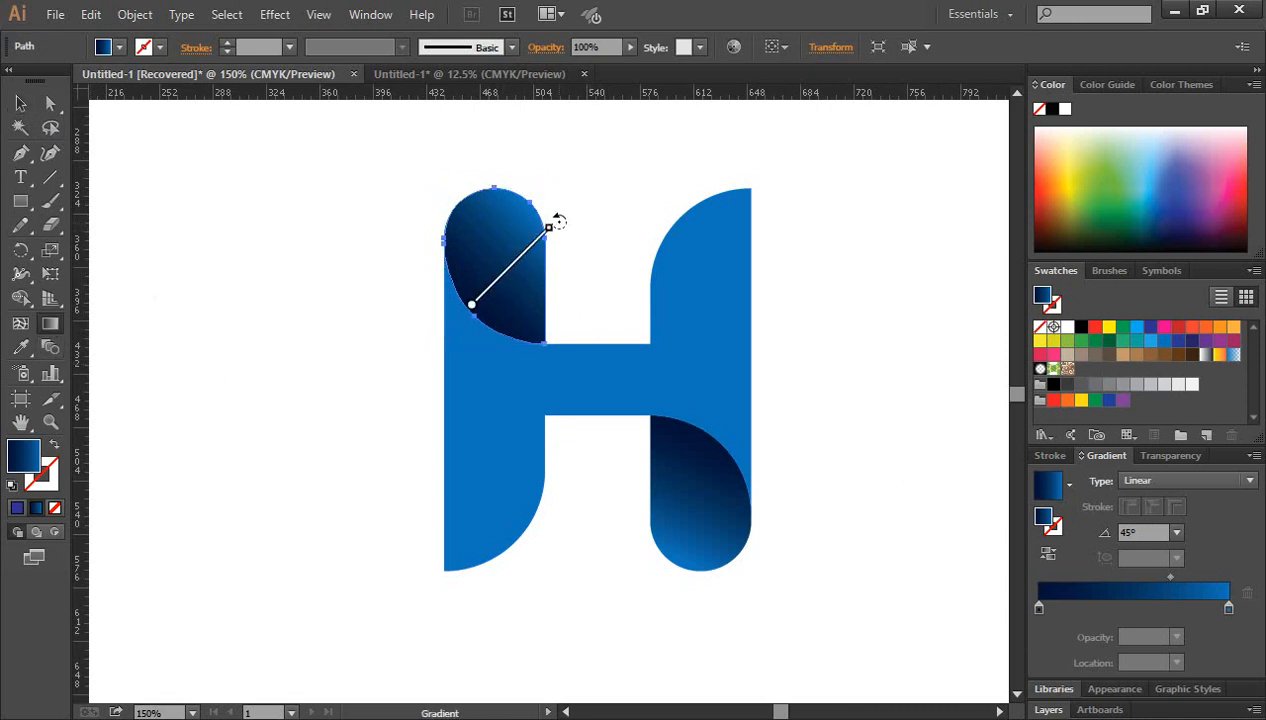
pyautogui.moveTo(558, 221)
pyautogui.mouseDown()
pyautogui.moveTo(546, 204)
pyautogui.moveTo(540, 216)
pyautogui.mouseUp()
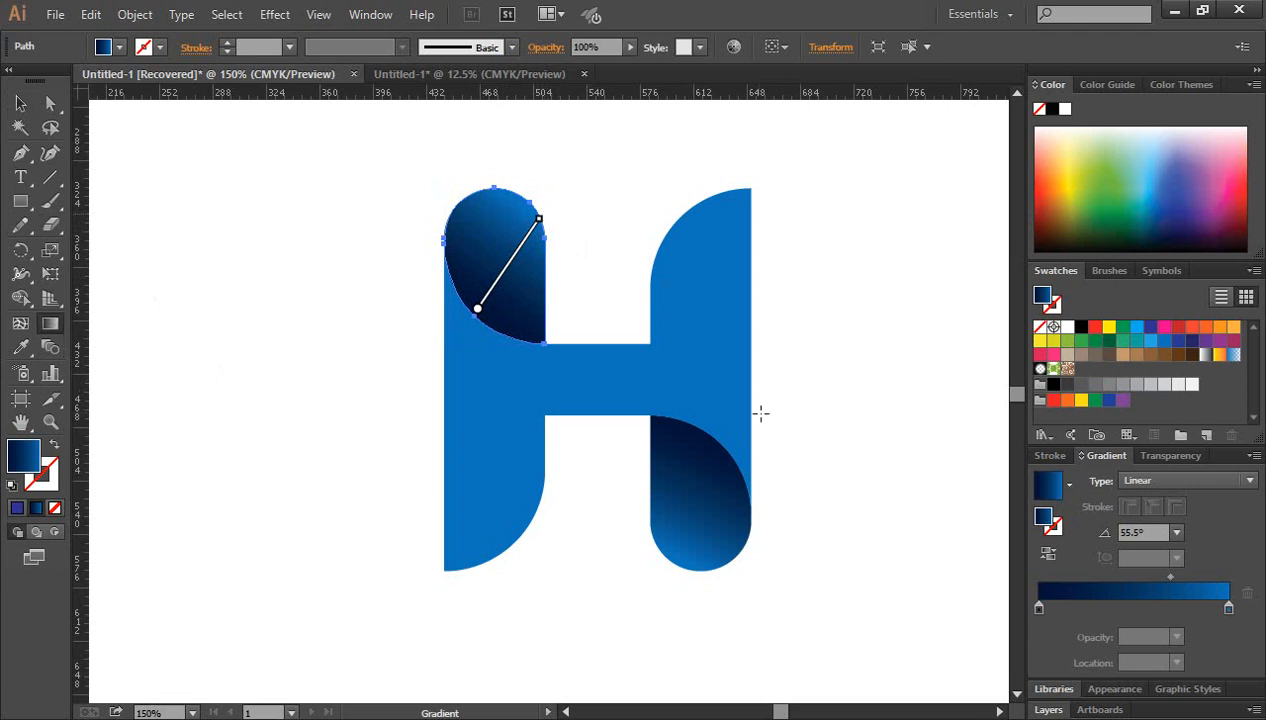
pyautogui.click(20, 103)
# Check the gradient's direction and extent on the right bar's lower section with the Gradient tool.
pyautogui.click(697, 530)
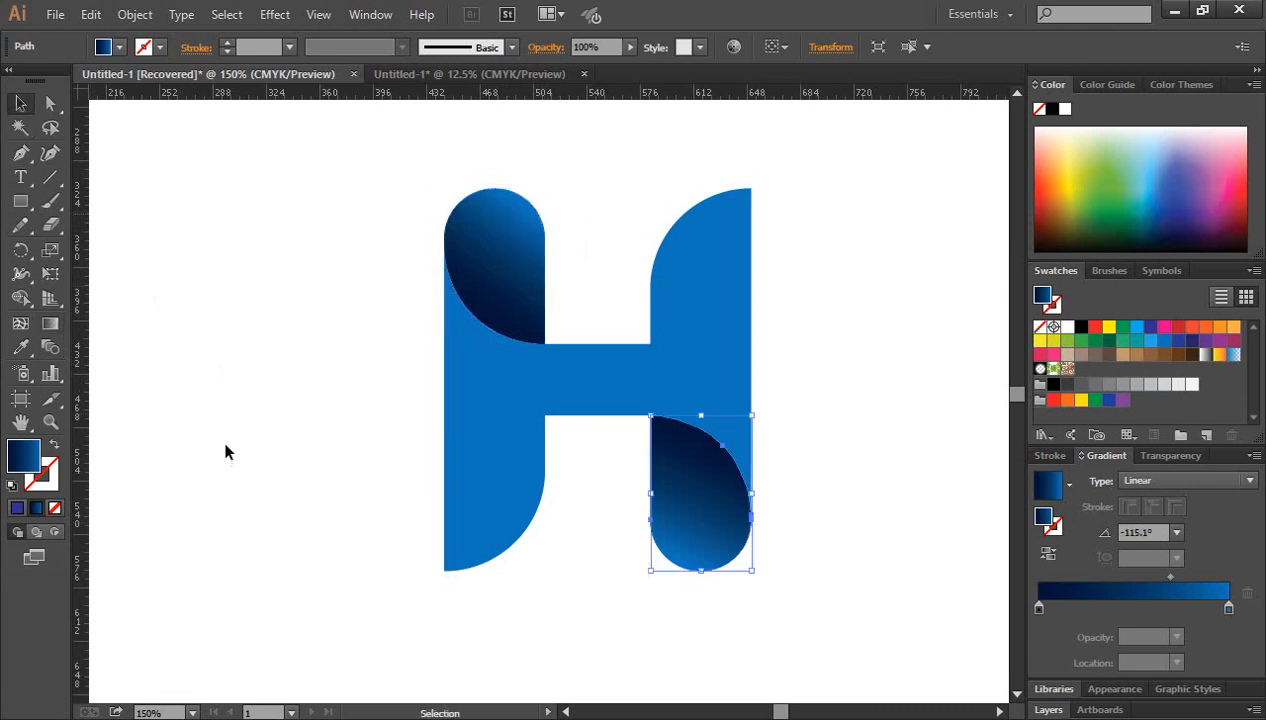
pyautogui.click(50, 323)
pyautogui.moveTo(716, 441); pyautogui.dragTo(664, 550)
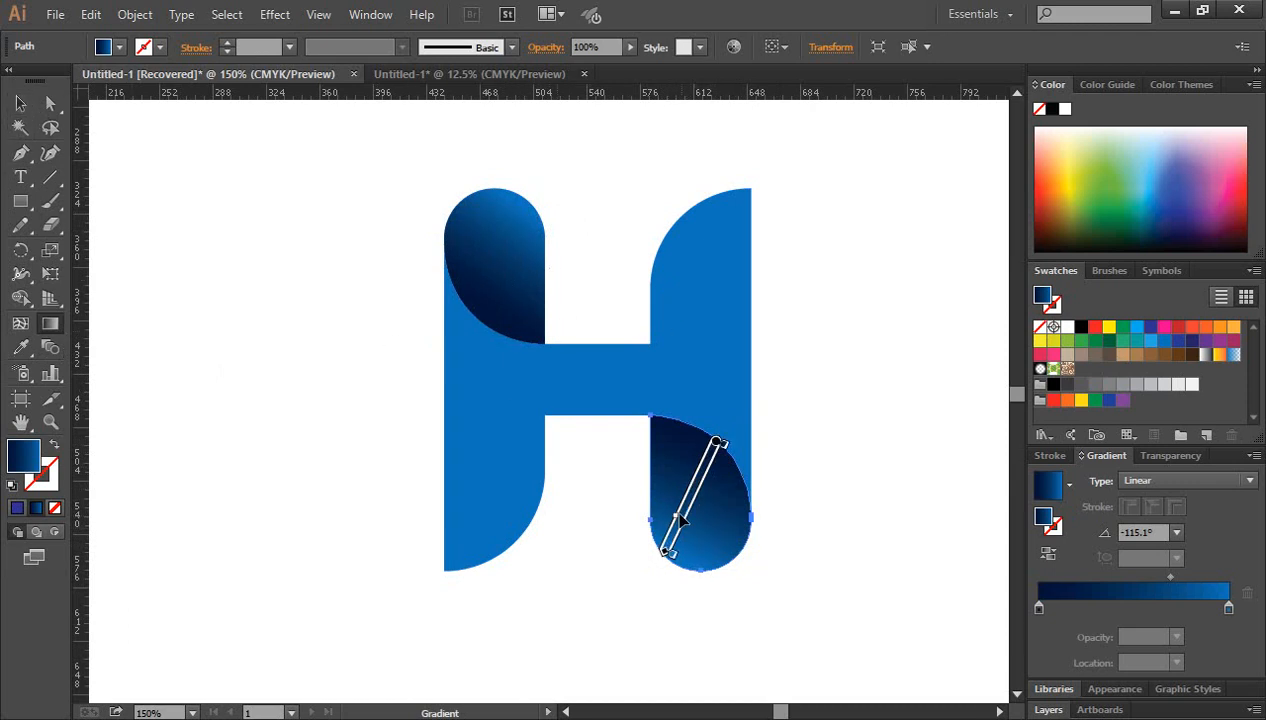
pyautogui.click(20, 103)
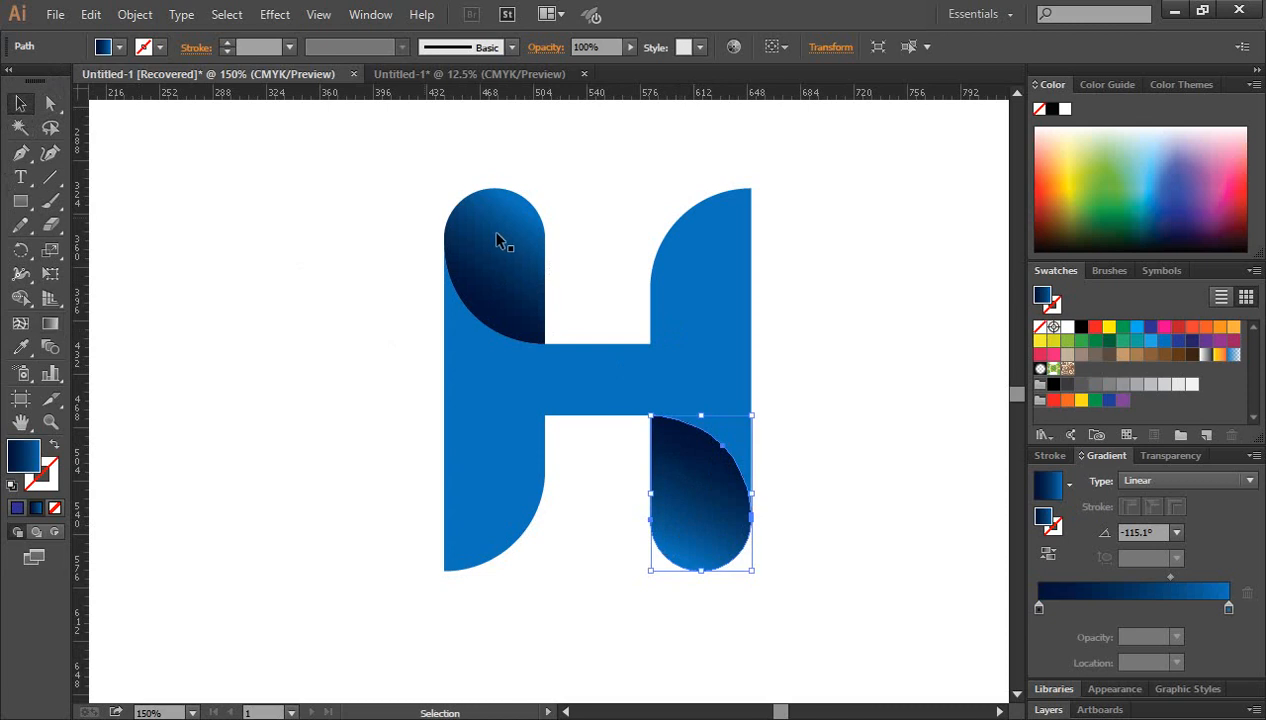
# Shift the midpoint of the left bar's upper gradient to about 61%, rotate the gradient to about 62° and deselect the section.
pyautogui.click(504, 204)
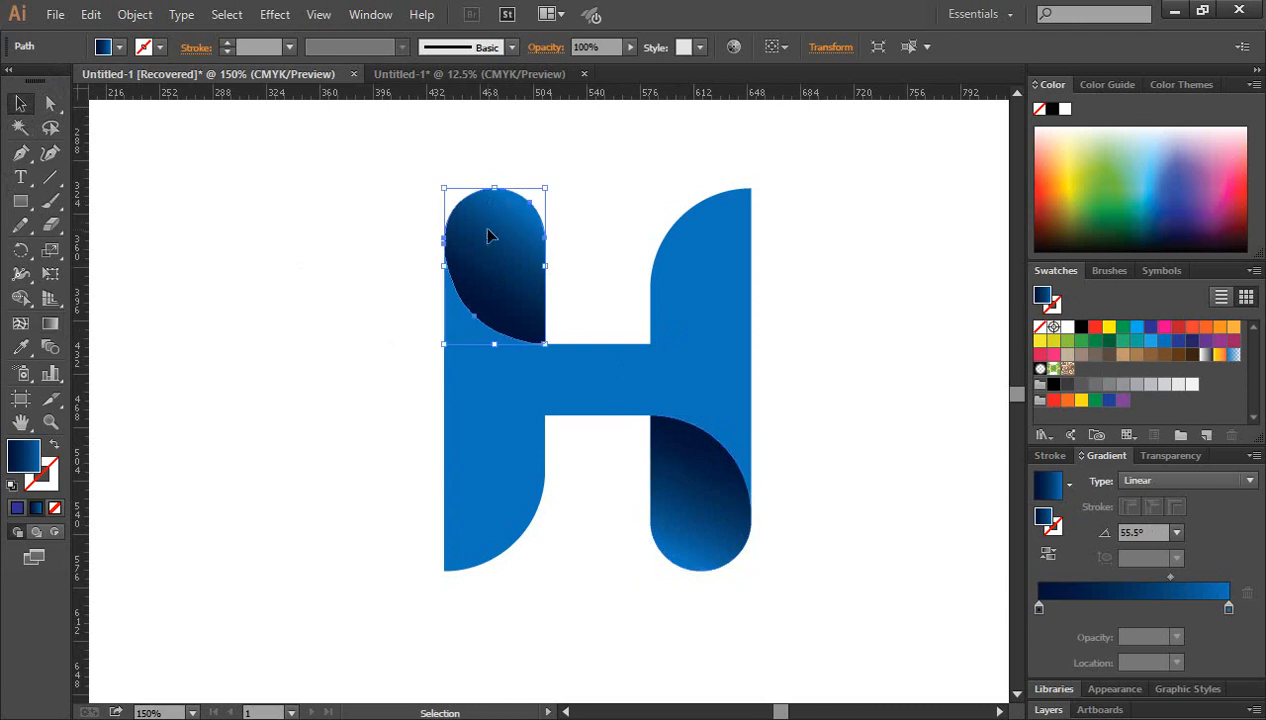
pyautogui.click(1171, 579)
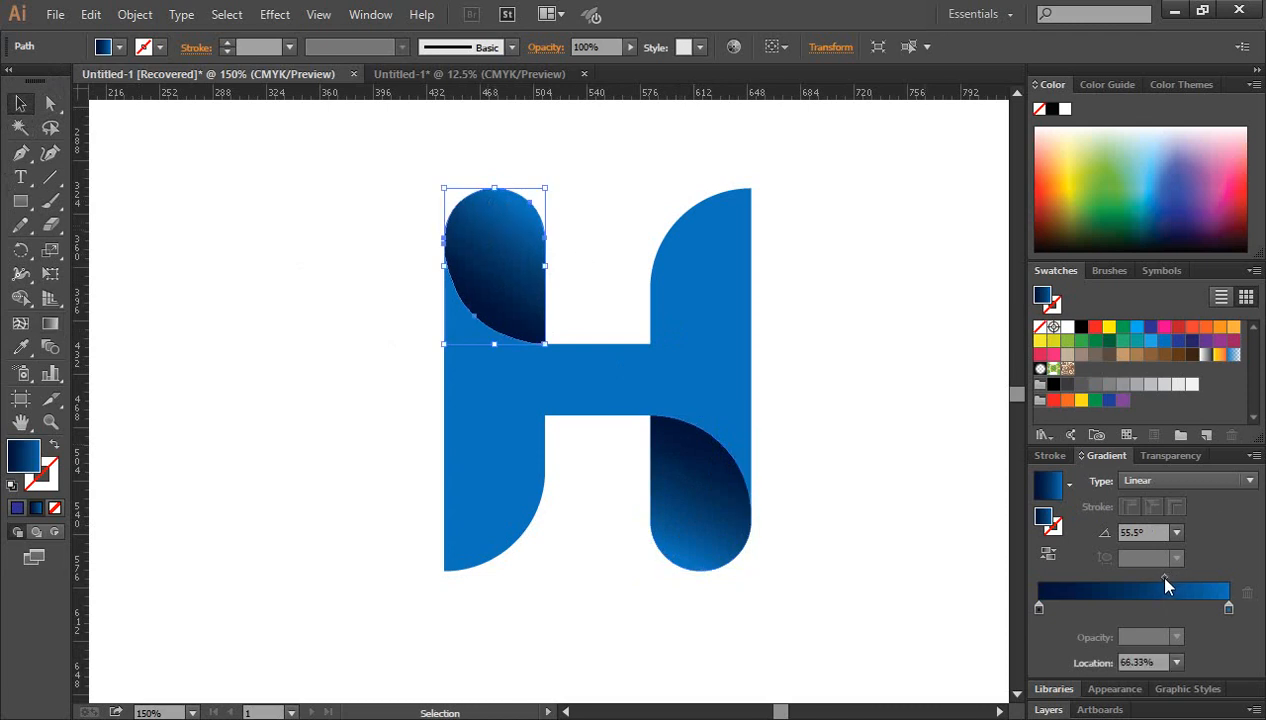
pyautogui.moveTo(1163, 576); pyautogui.dragTo(1154, 576)
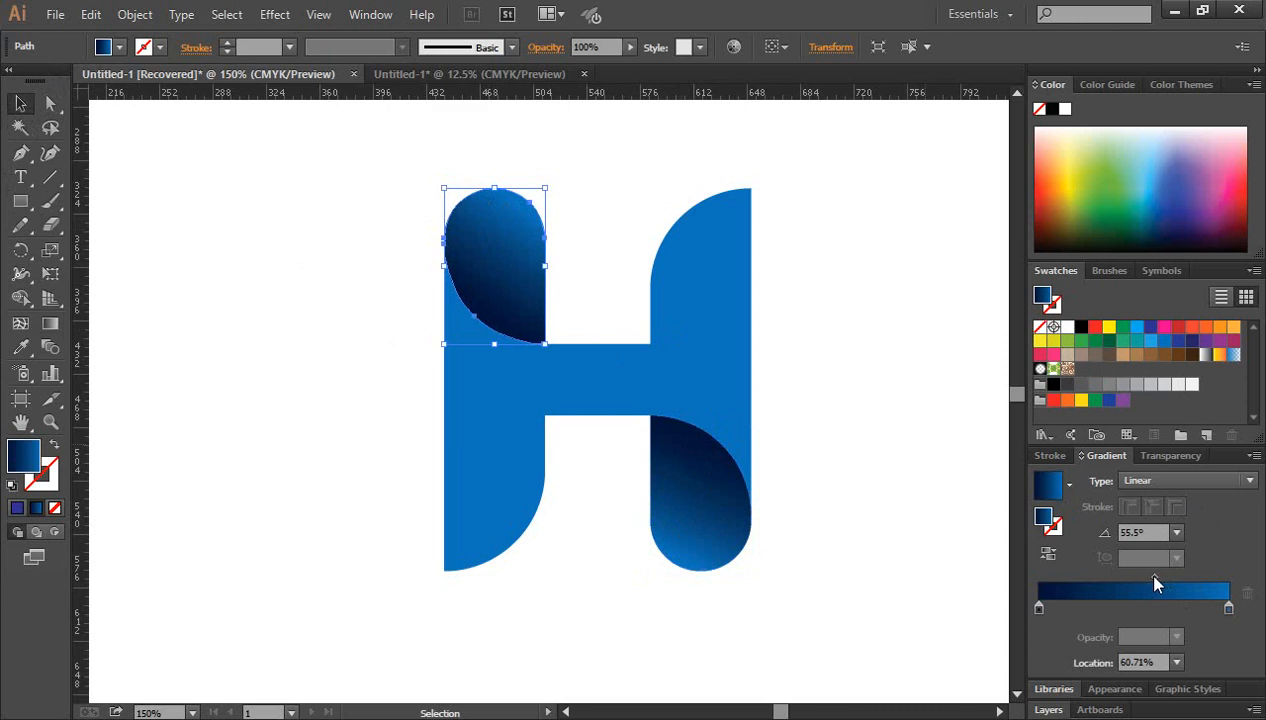
pyautogui.click(50, 322)
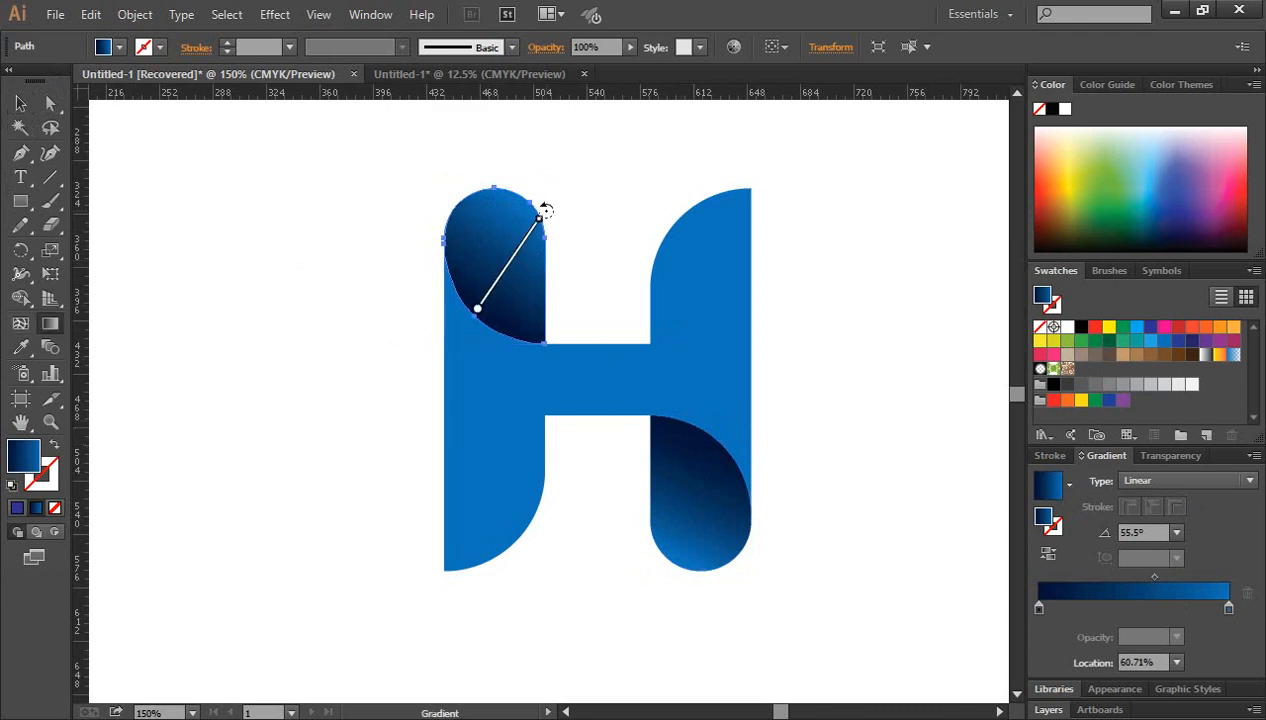
pyautogui.moveTo(542, 206); pyautogui.dragTo(550, 206)
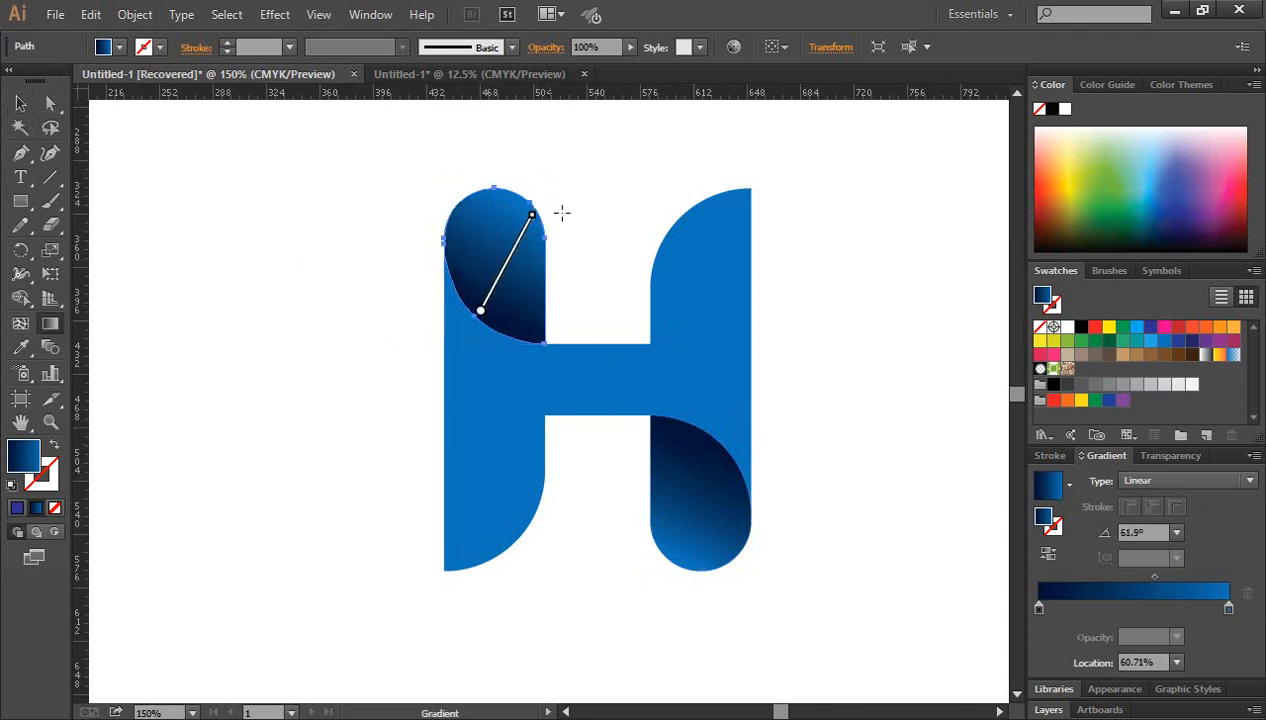
pyautogui.click(20, 103)
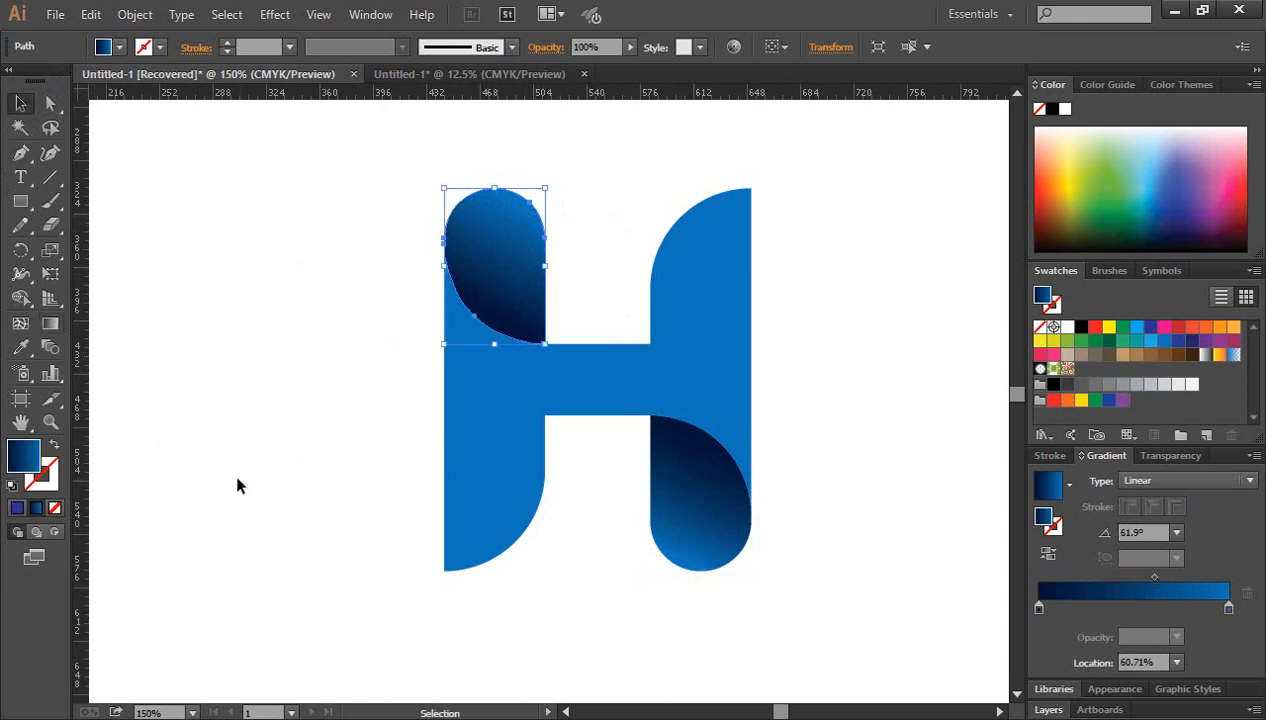
pyautogui.click(958, 617)
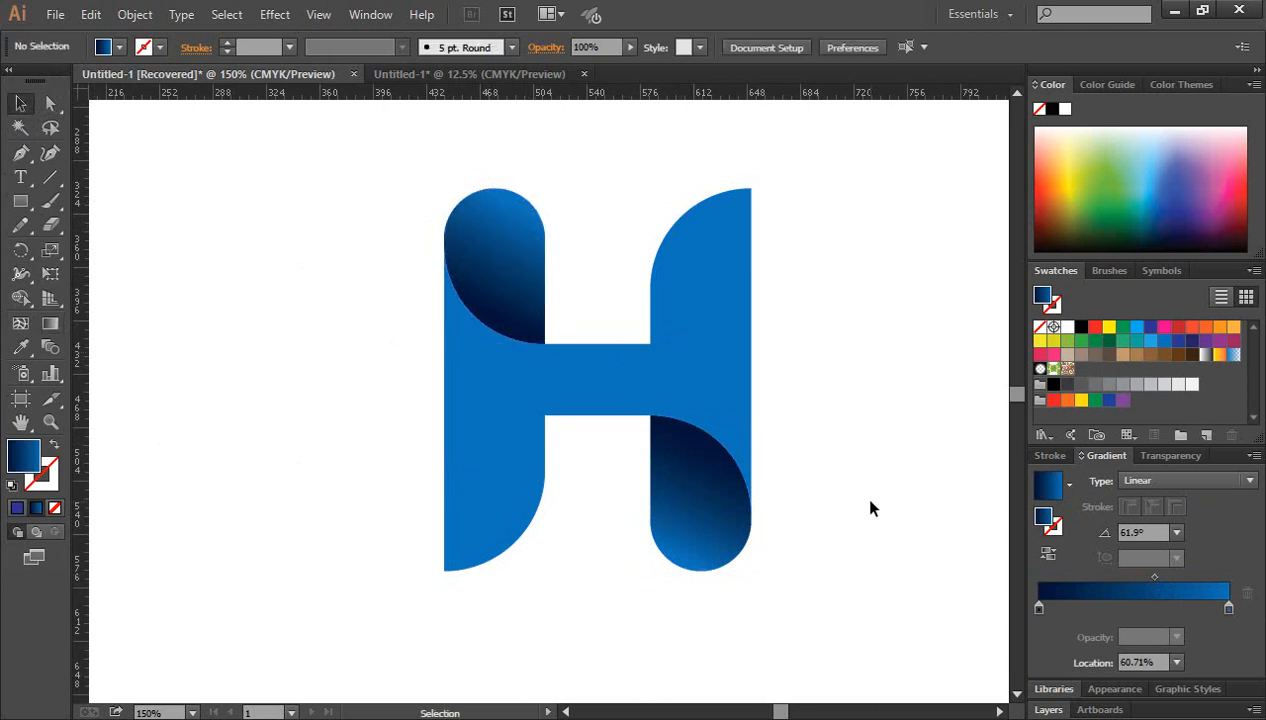